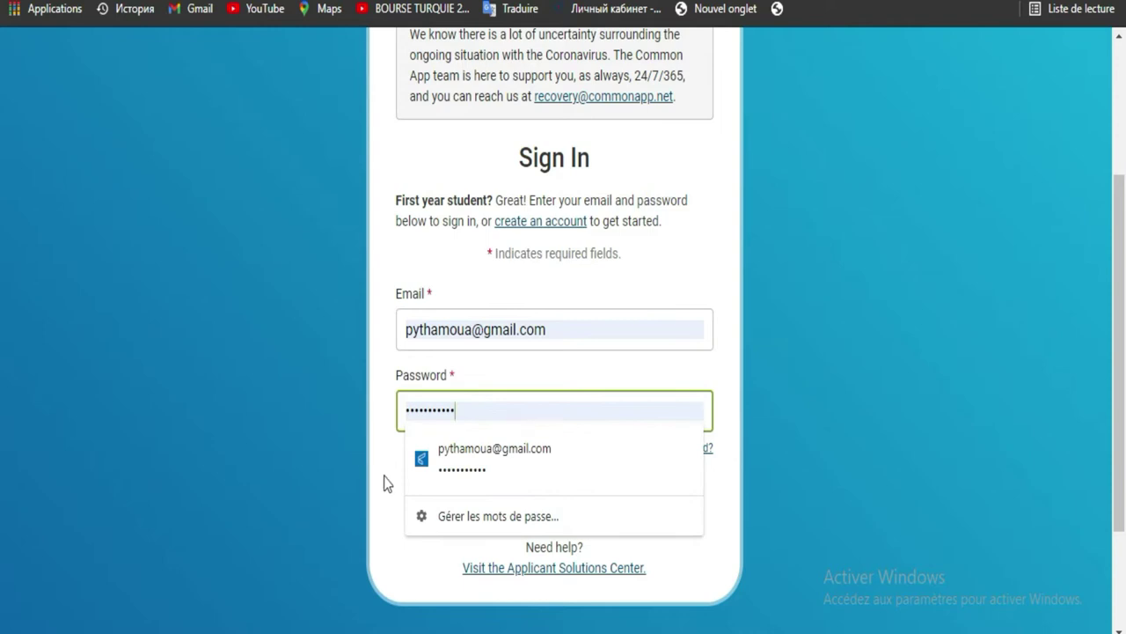
# - Sign in to Common App using the browser's saved applicant e-mail and password
pyautogui.click(560, 505)
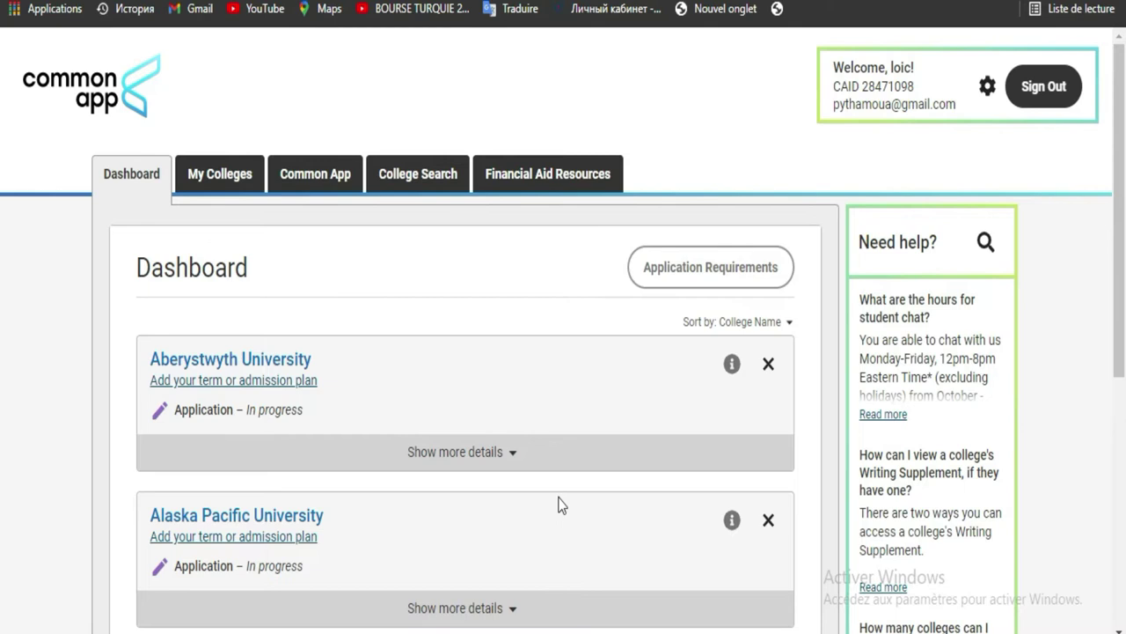
# - Open Alaska Pacific University's page and highlight its Fall 2021 rolling deadline and first-year fees
pyautogui.moveTo(1124, 242); pyautogui.dragTo(1125, 299)
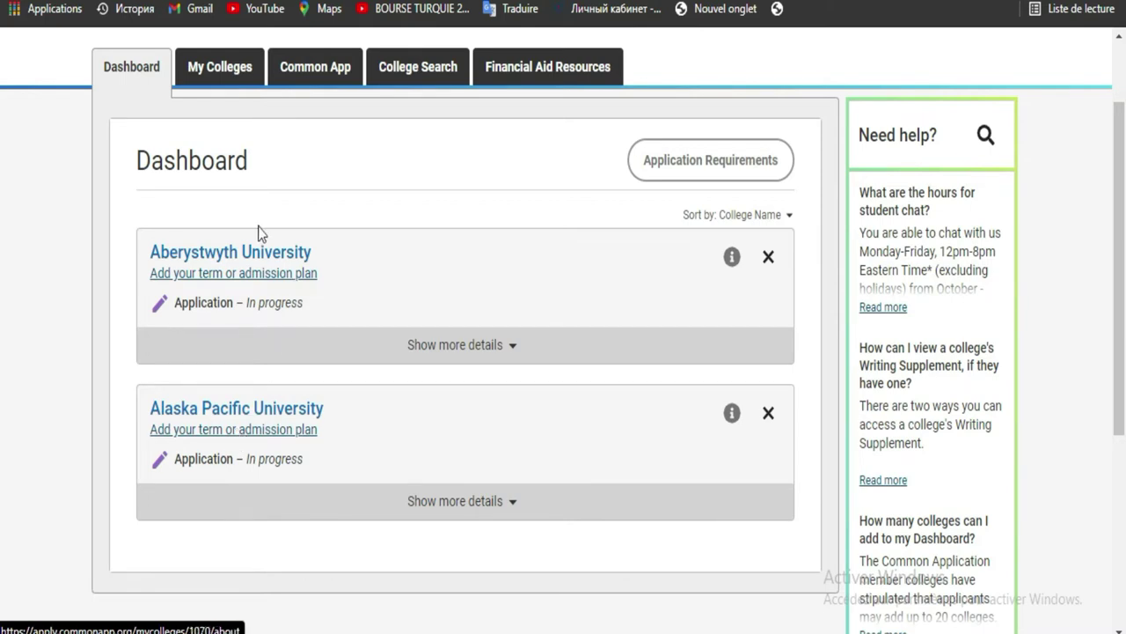
pyautogui.click(250, 410)
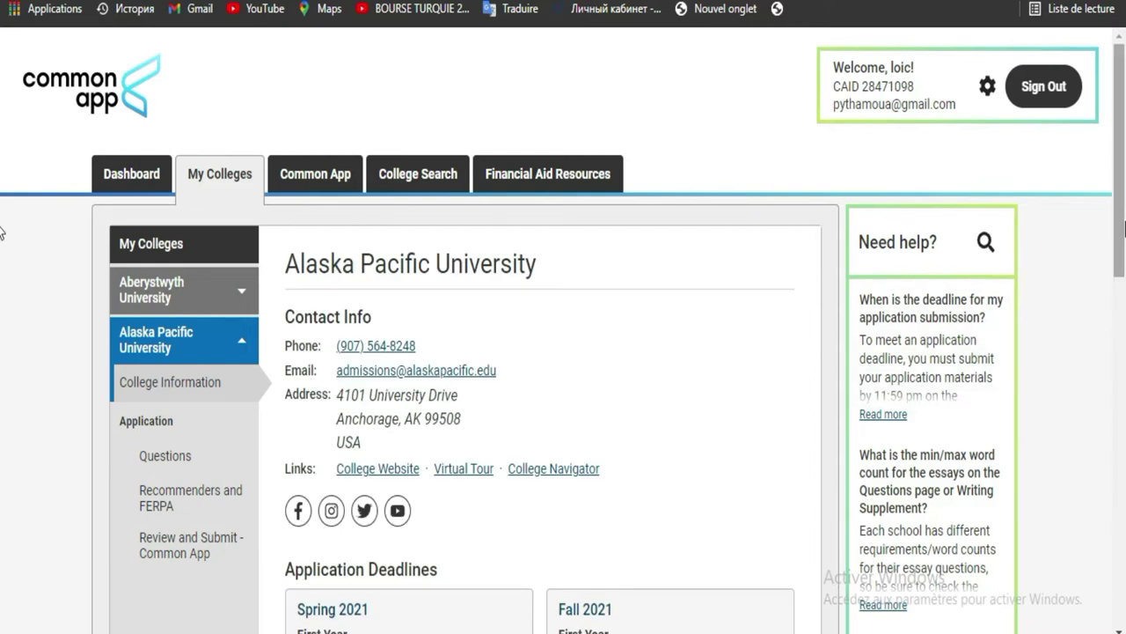
pyautogui.scroll(-5, 2, 394)
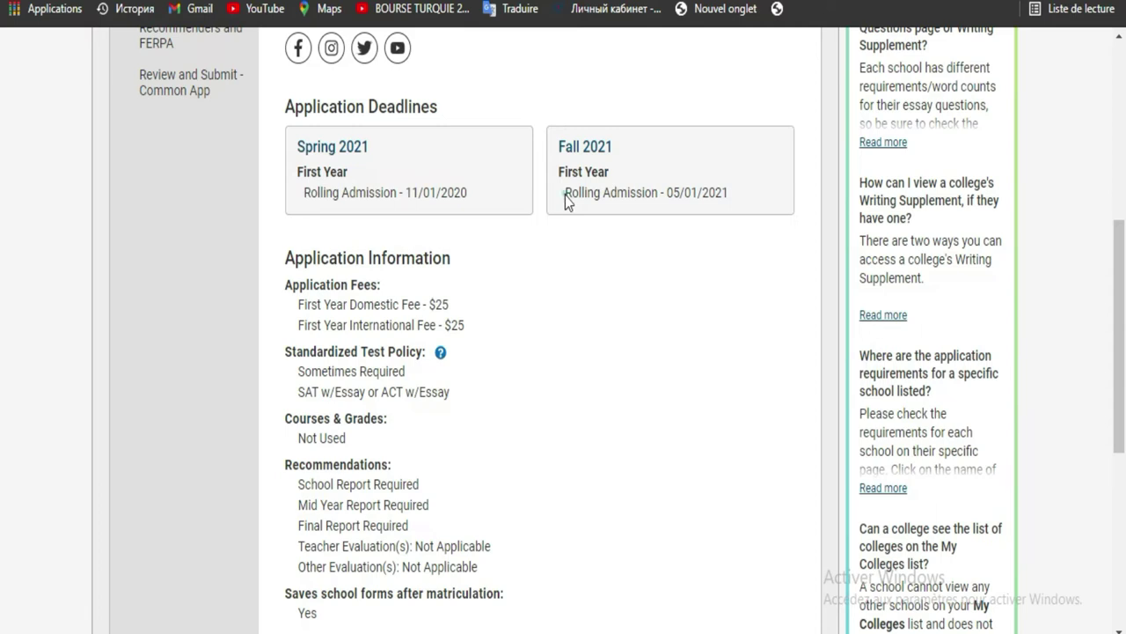
pyautogui.moveTo(564, 195); pyautogui.dragTo(759, 189)
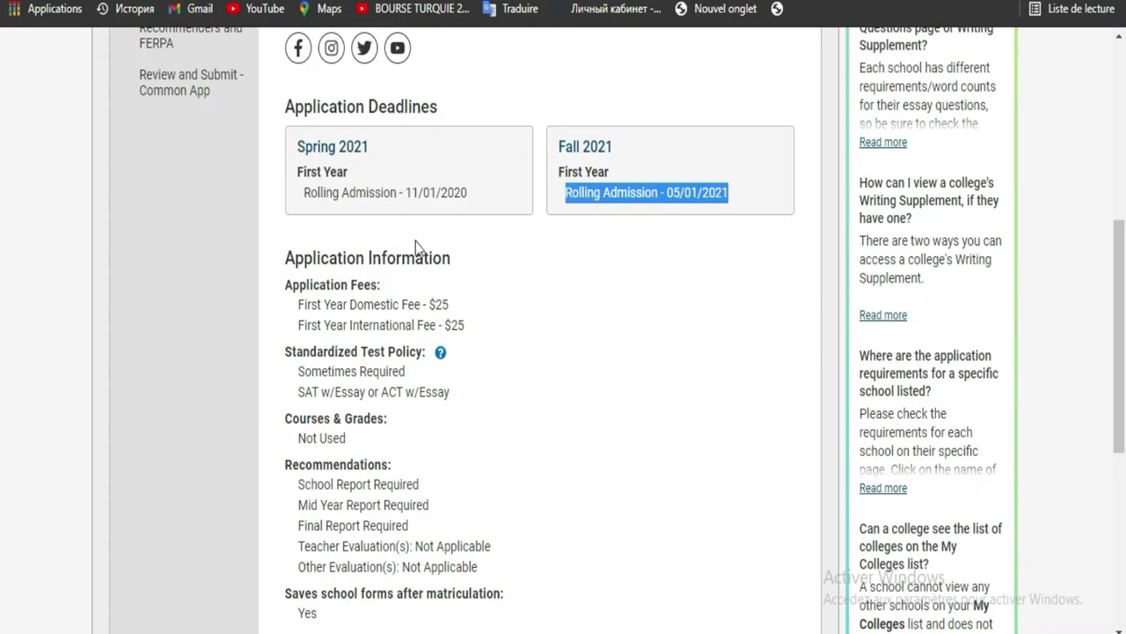
pyautogui.moveTo(475, 327); pyautogui.dragTo(426, 303)
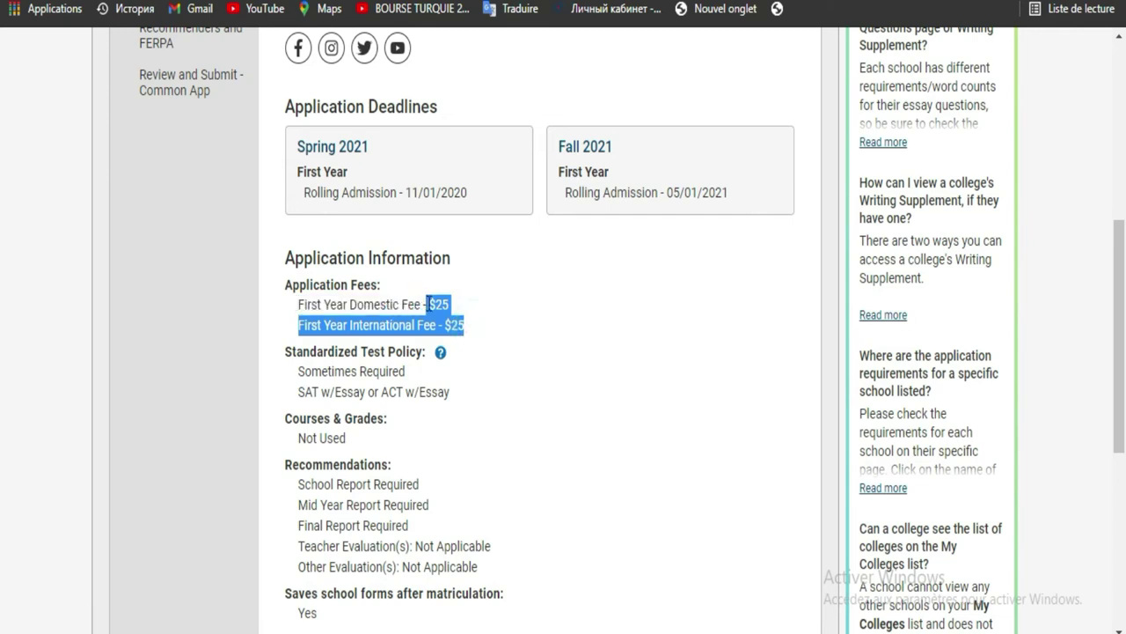
# - View Aberystwyth University's college information, then return to the Dashboard
pyautogui.scroll(5, 686, 228)
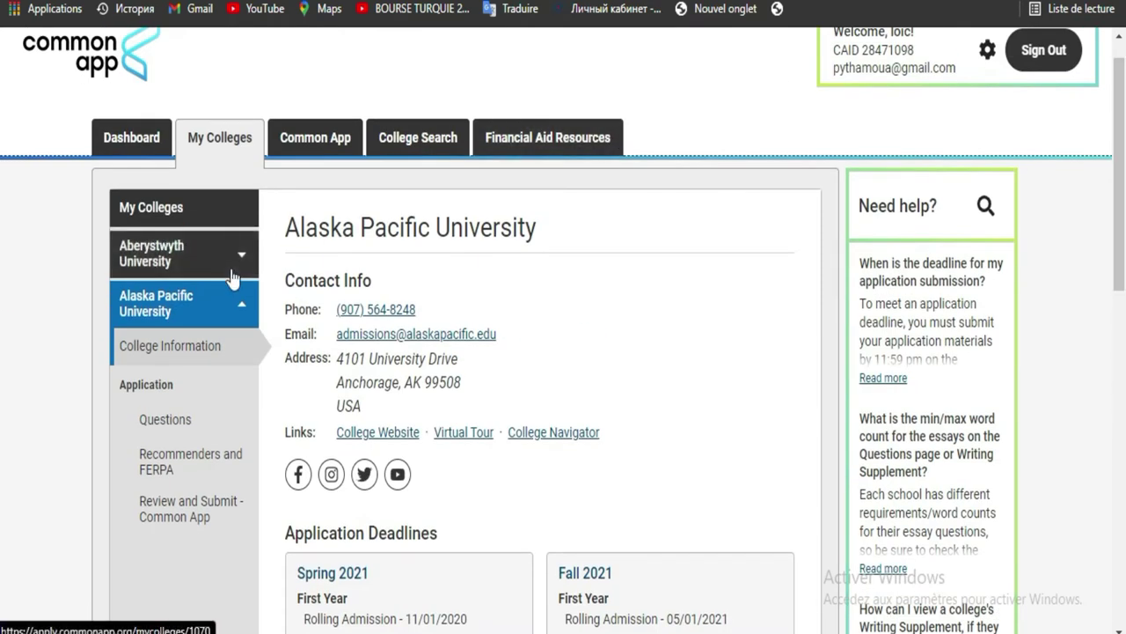
pyautogui.click(187, 255)
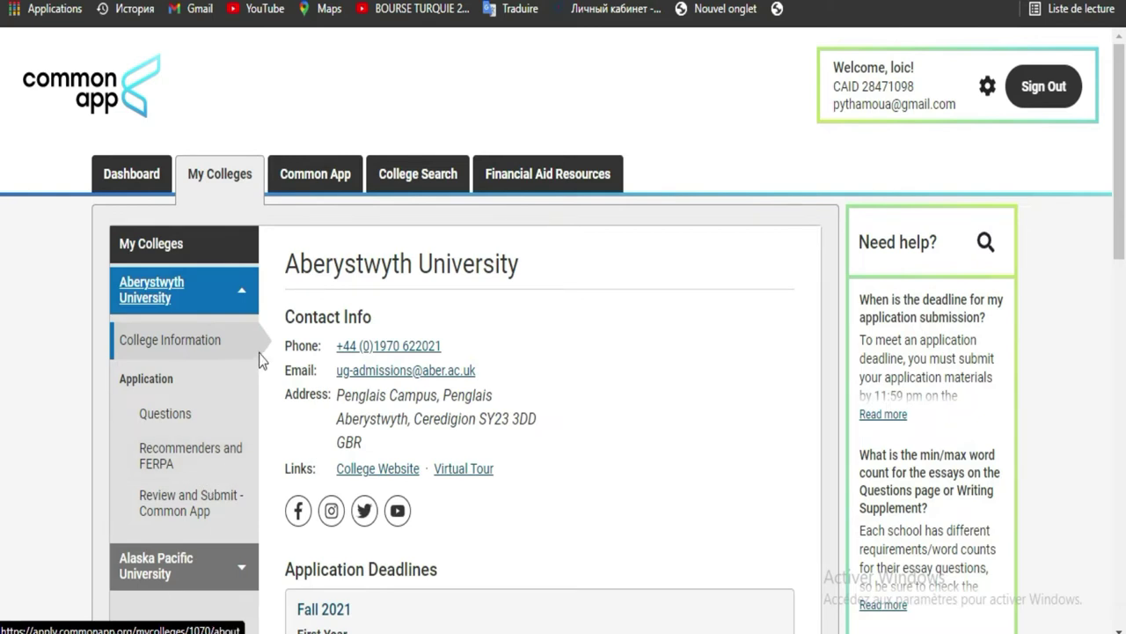
pyautogui.click(143, 175)
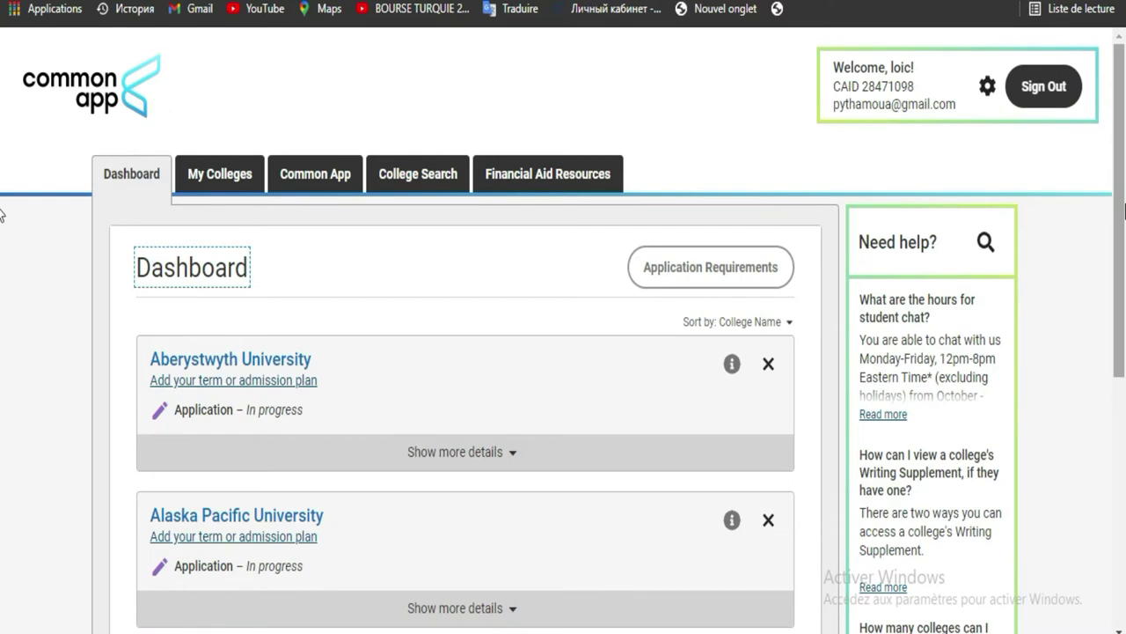
# - Open the Common App application sections
pyautogui.scroll(-3, 3, 290)
pyautogui.scroll(2, 3, 290)
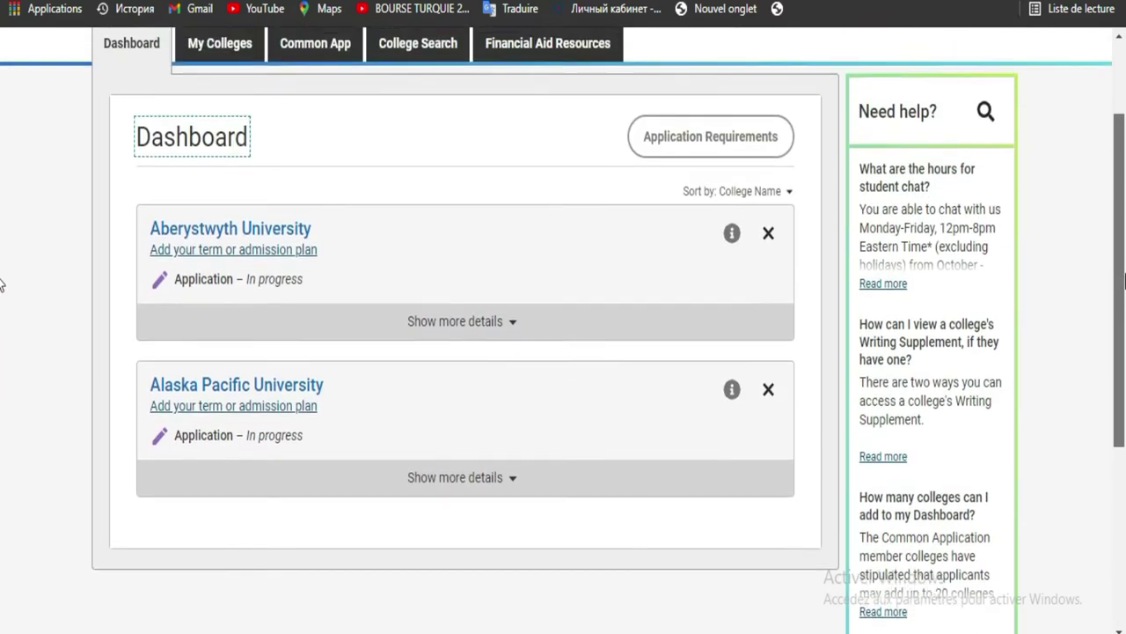
pyautogui.scroll(1, 1, 283)
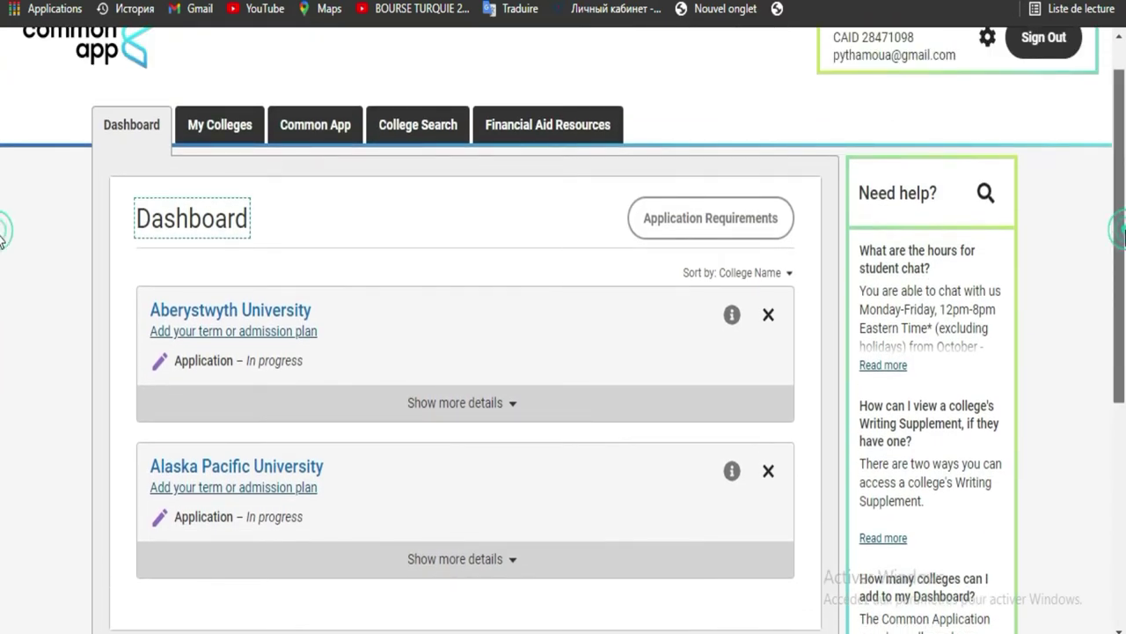
pyautogui.moveTo(1124, 236); pyautogui.dragTo(1123, 209)
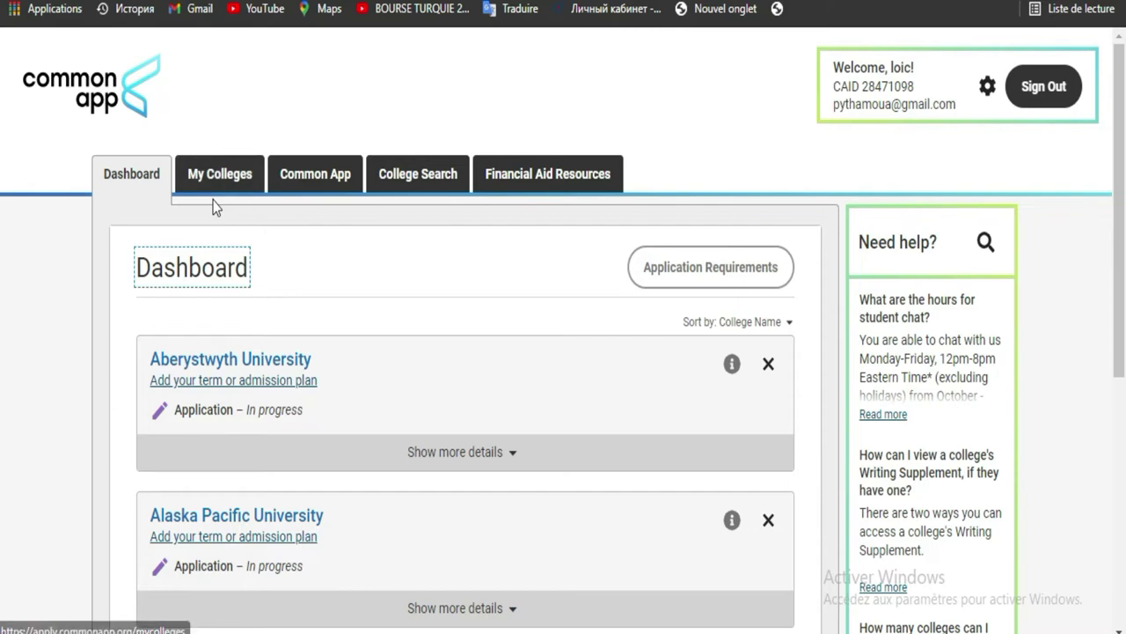
pyautogui.click(297, 196)
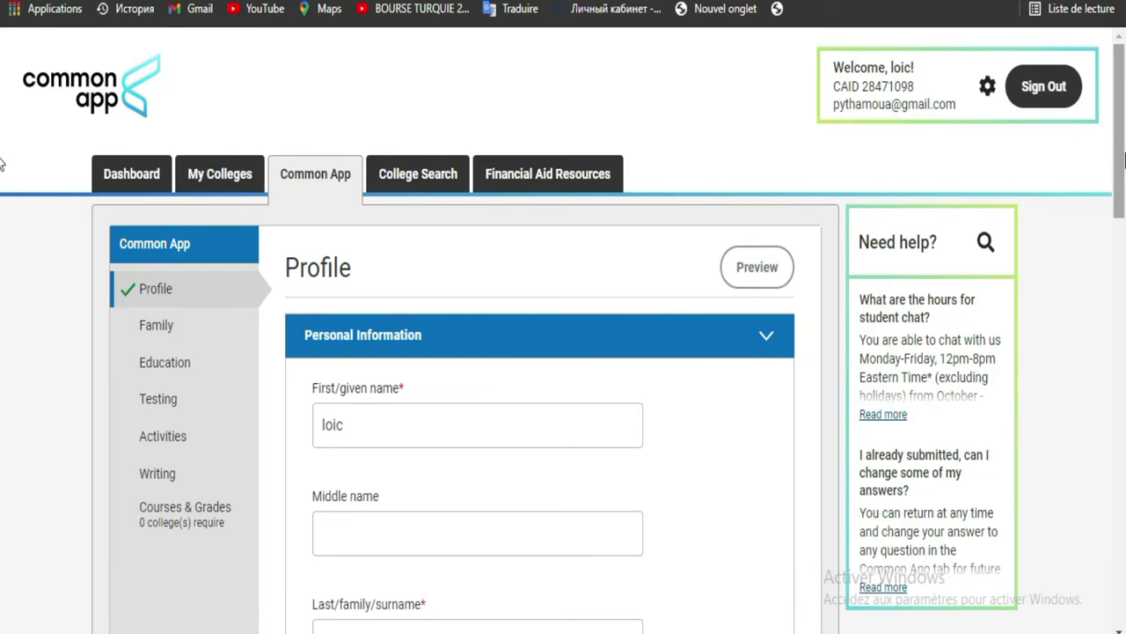
# - Scroll through the filled-in Profile, then open the Family section
pyautogui.scroll(-3, 1, 162)
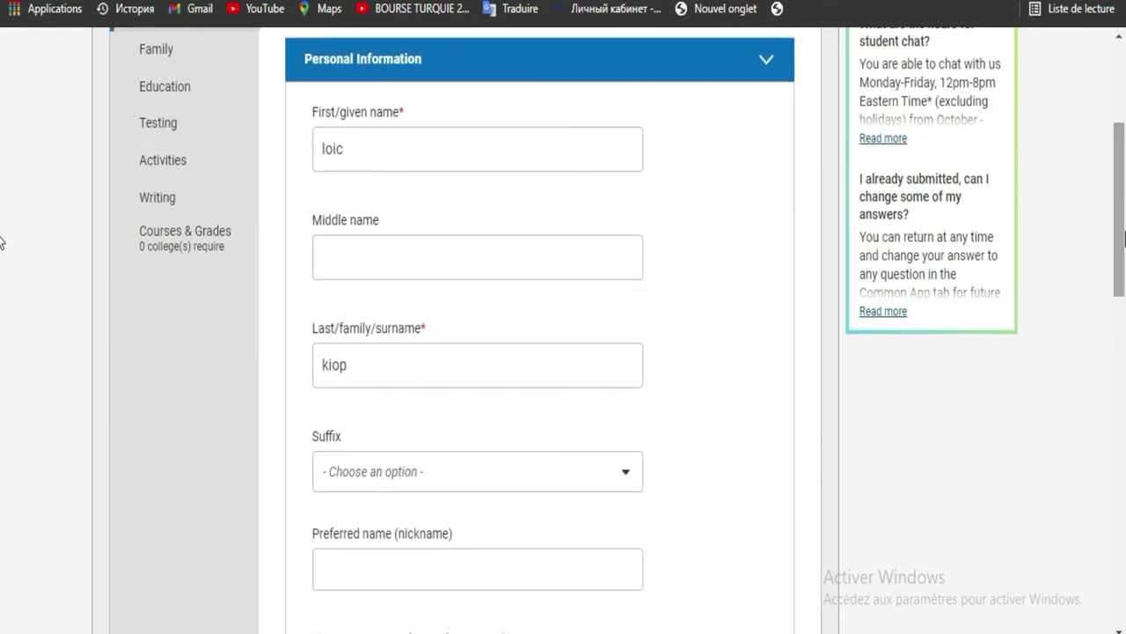
pyautogui.scroll(-4, 1, 242)
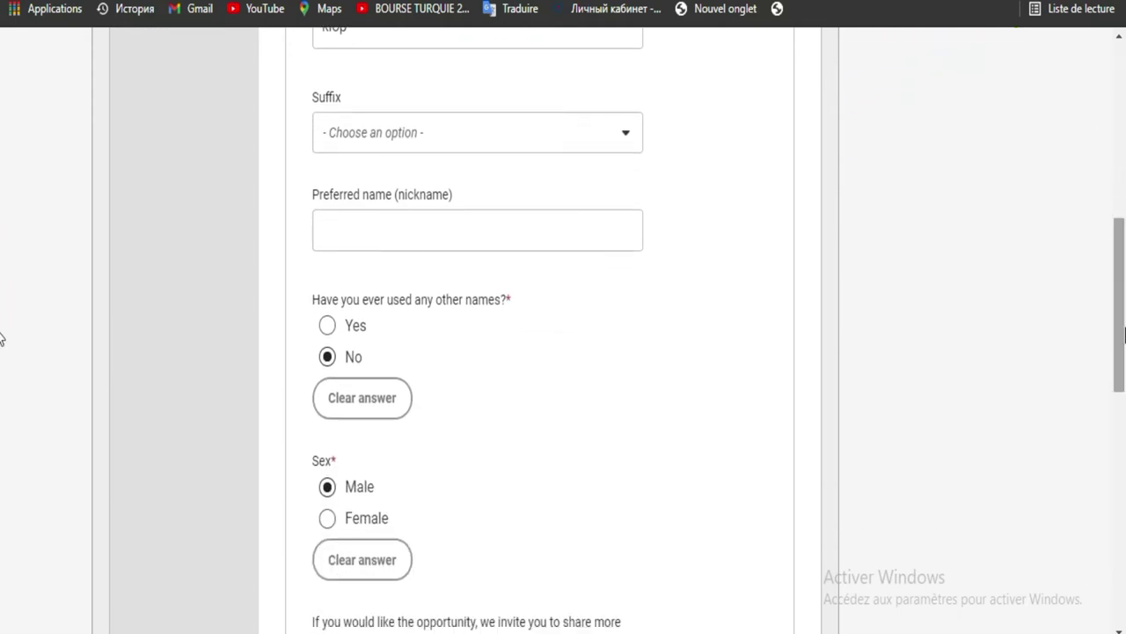
pyautogui.scroll(-3, 1, 403)
pyautogui.scroll(4, 1, 402)
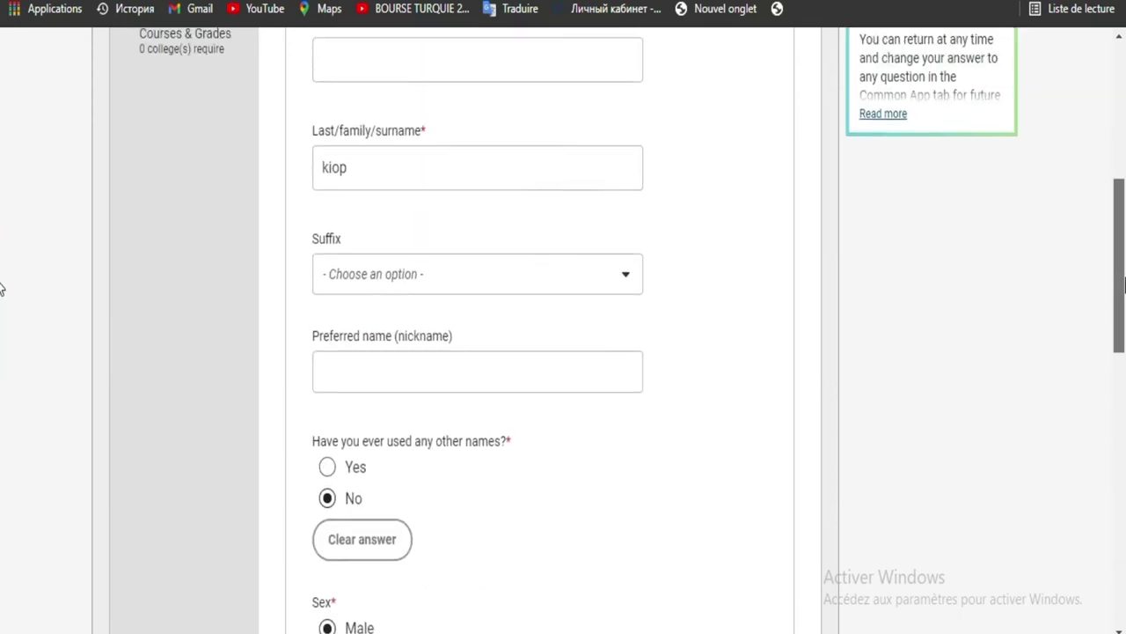
pyautogui.scroll(3, 1, 289)
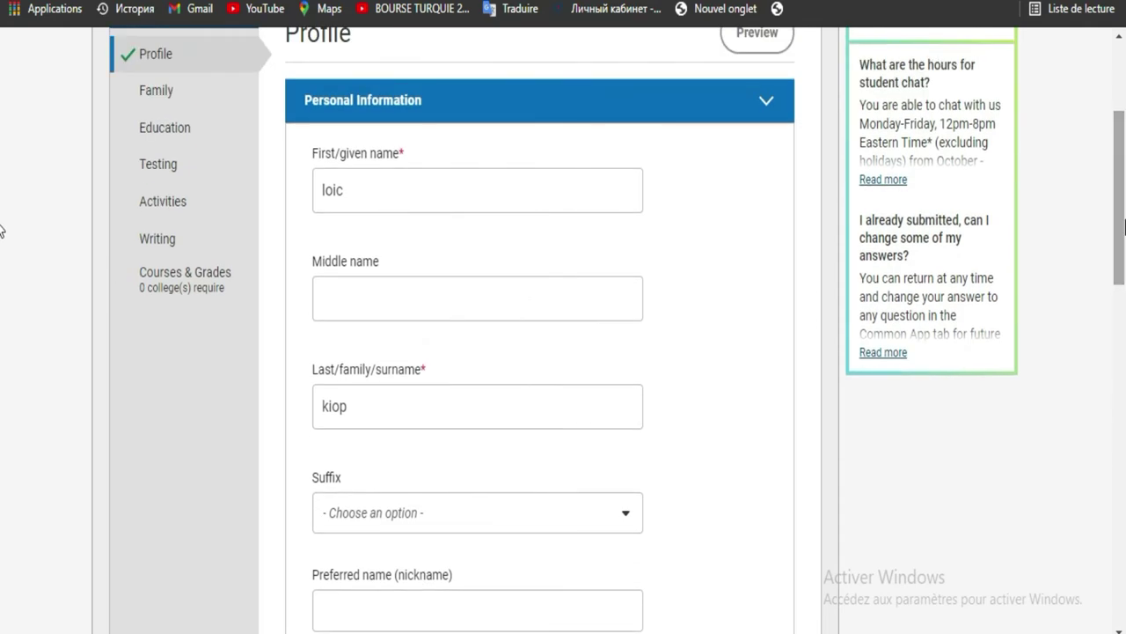
pyautogui.scroll(2, 2, 190)
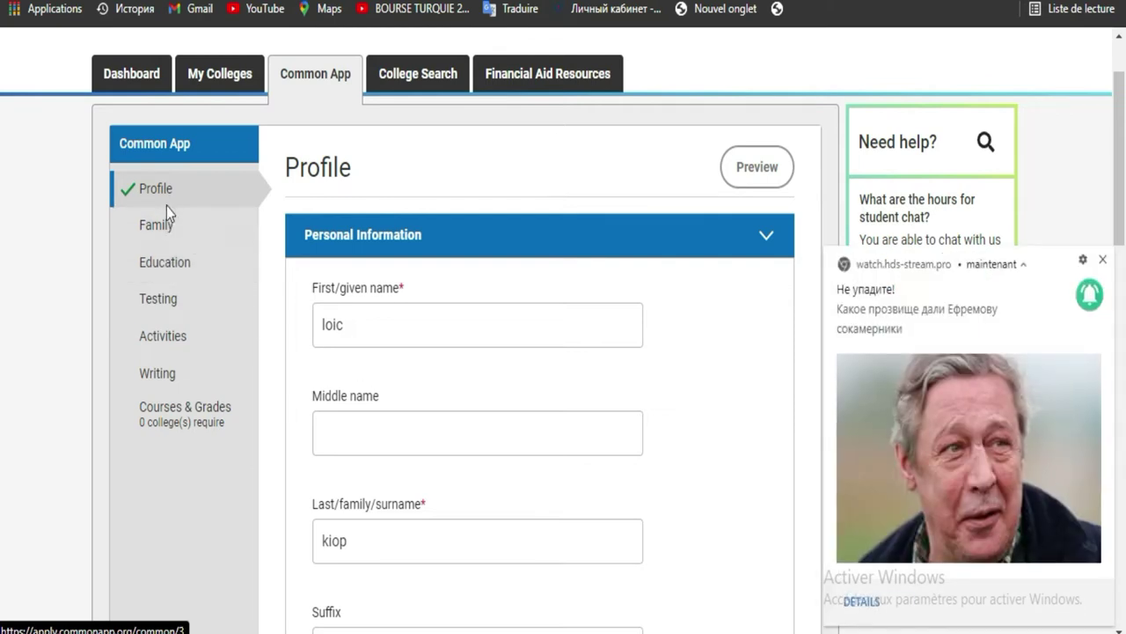
pyautogui.click(167, 223)
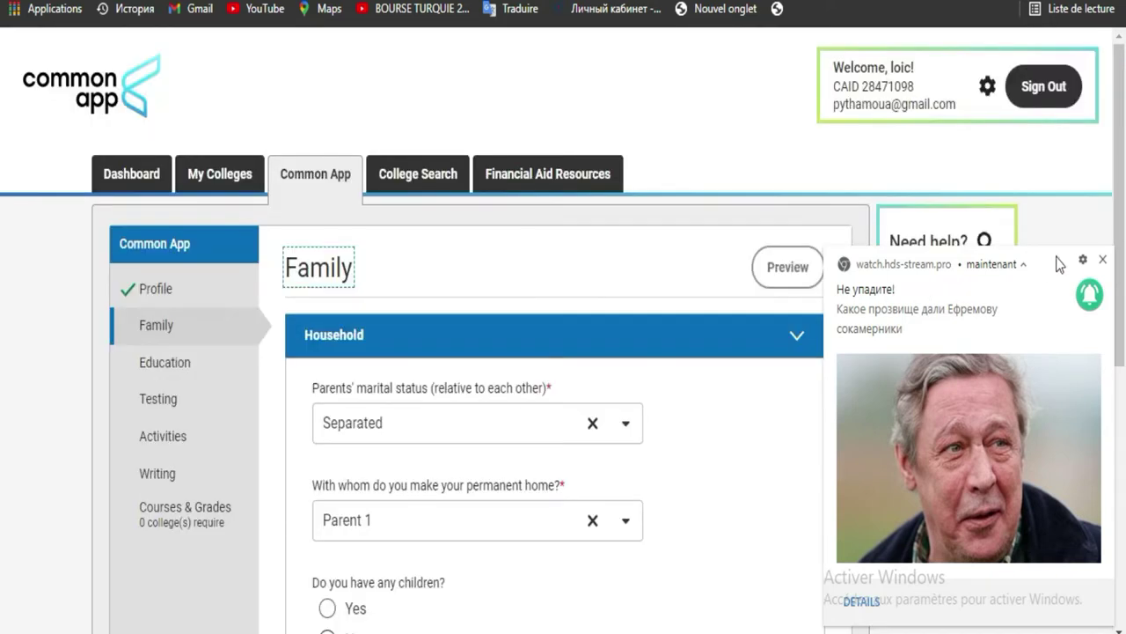
# - Dismiss the Chrome notification popup and expand the Parent 2 questions
pyautogui.click(1104, 260)
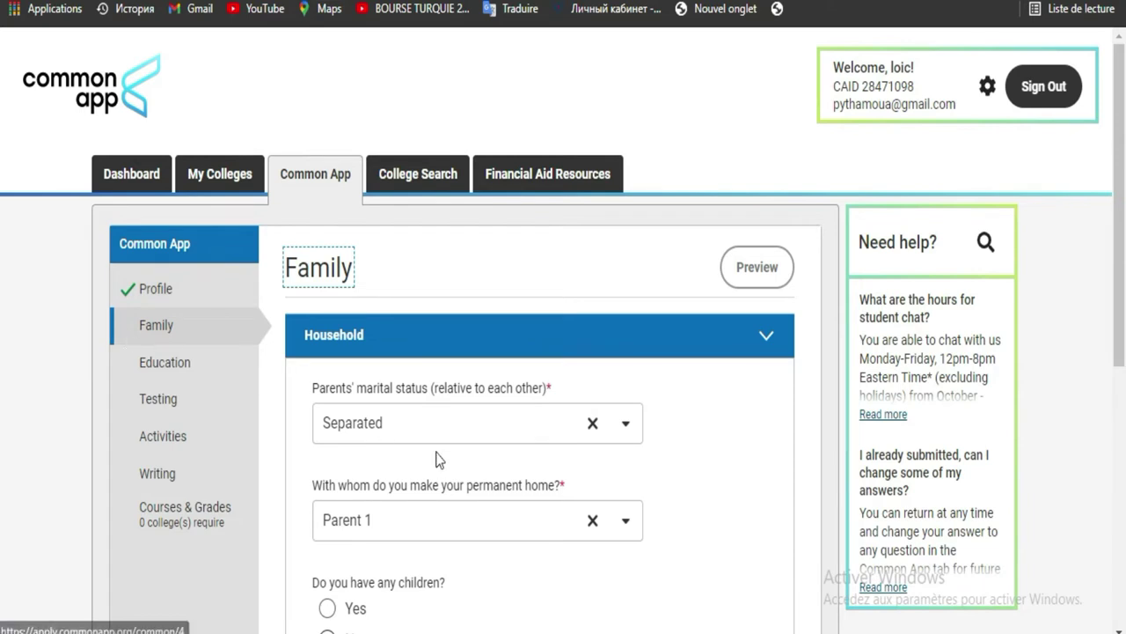
pyautogui.moveTo(1123, 202); pyautogui.dragTo(1114, 423)
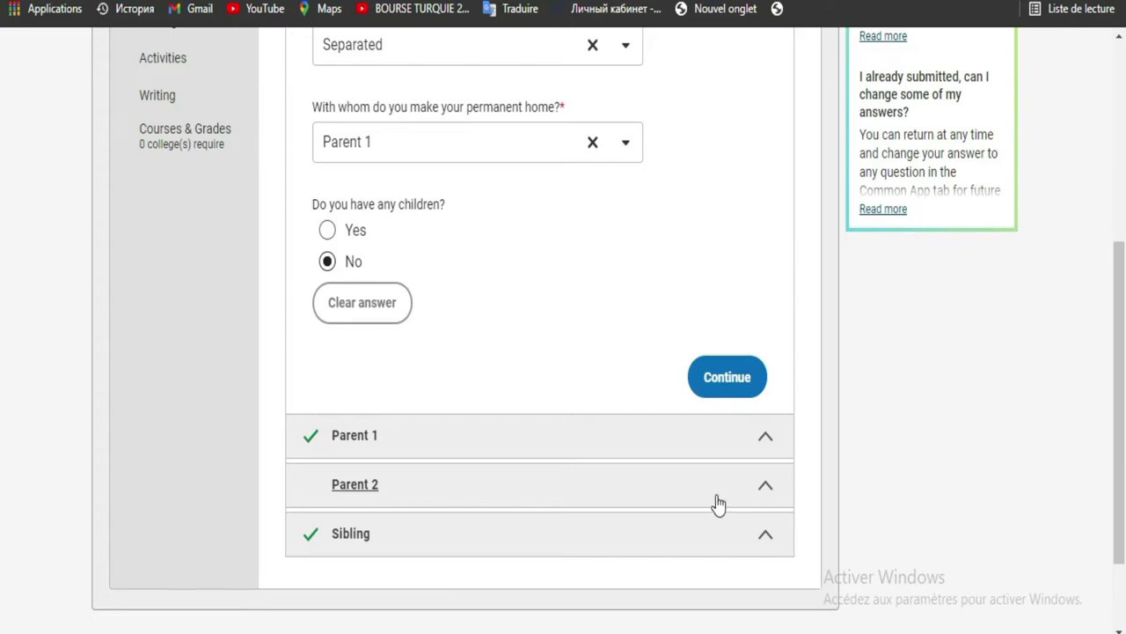
pyautogui.click(764, 490)
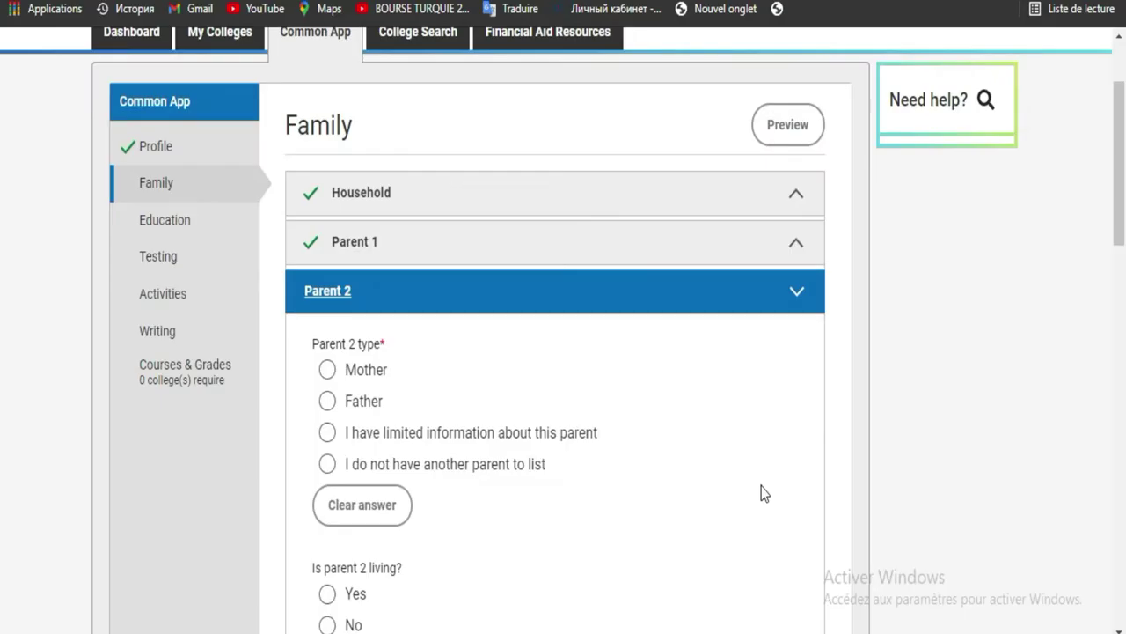
pyautogui.scroll(-4, 2, 202)
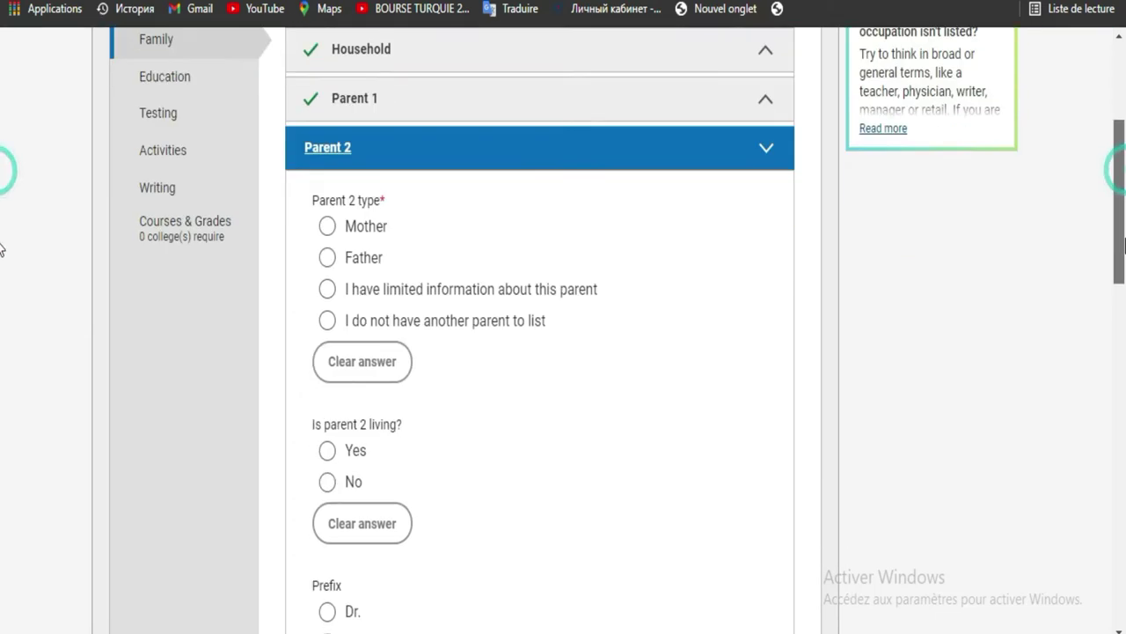
pyautogui.scroll(2, 1, 228)
pyautogui.scroll(1, 2, 218)
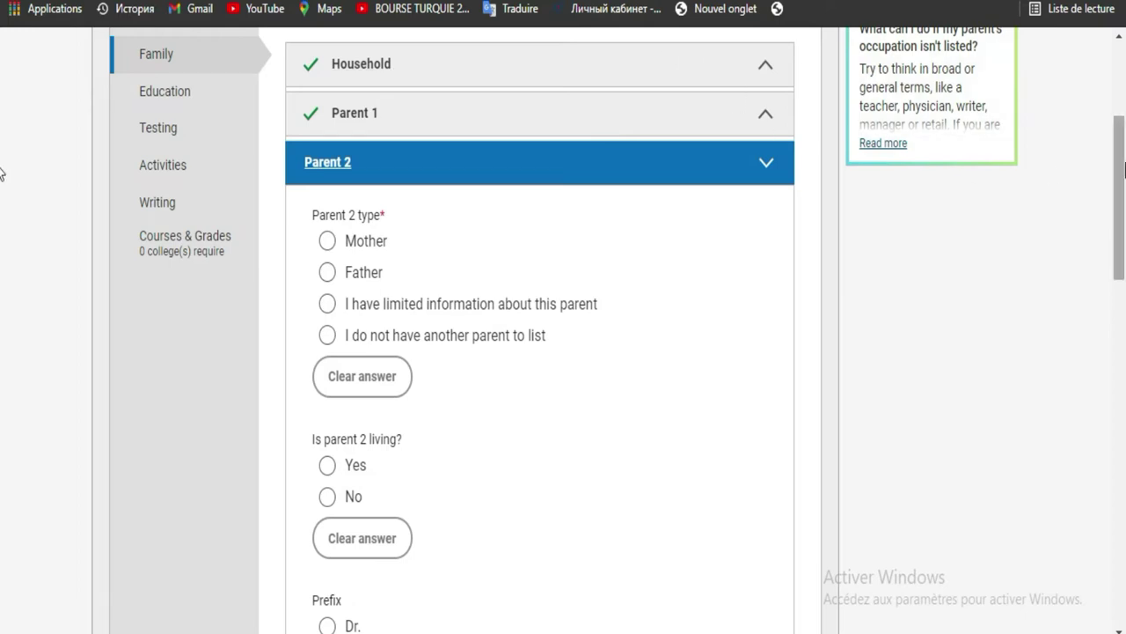
pyautogui.scroll(1, 2, 163)
pyautogui.moveTo(1122, 160); pyautogui.dragTo(1123, 133)
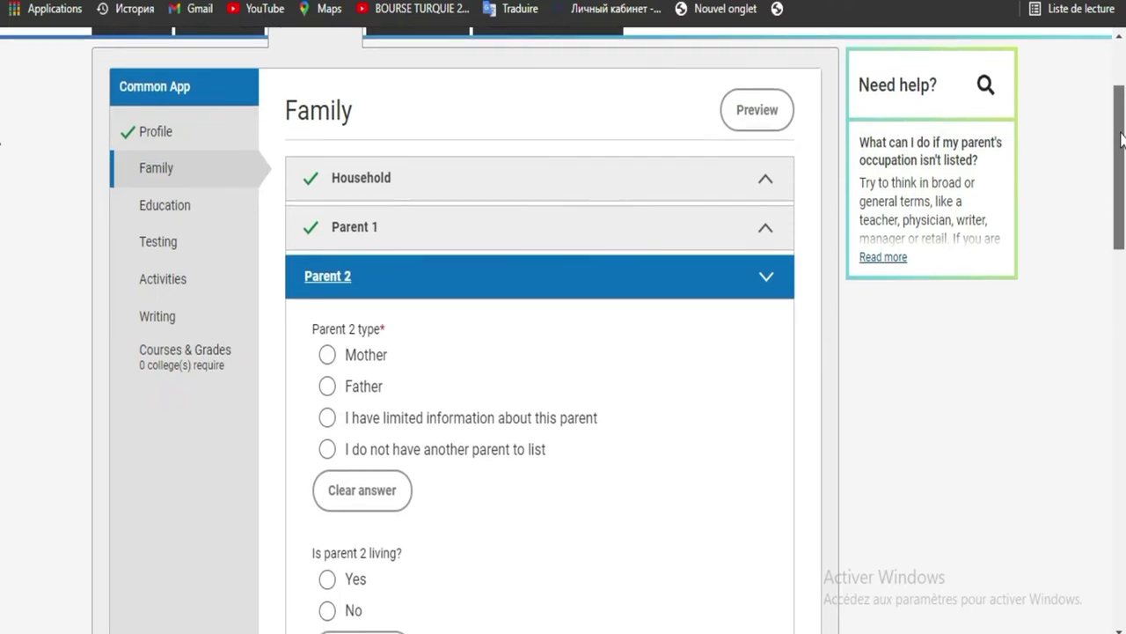
pyautogui.scroll(-2, 778, 109)
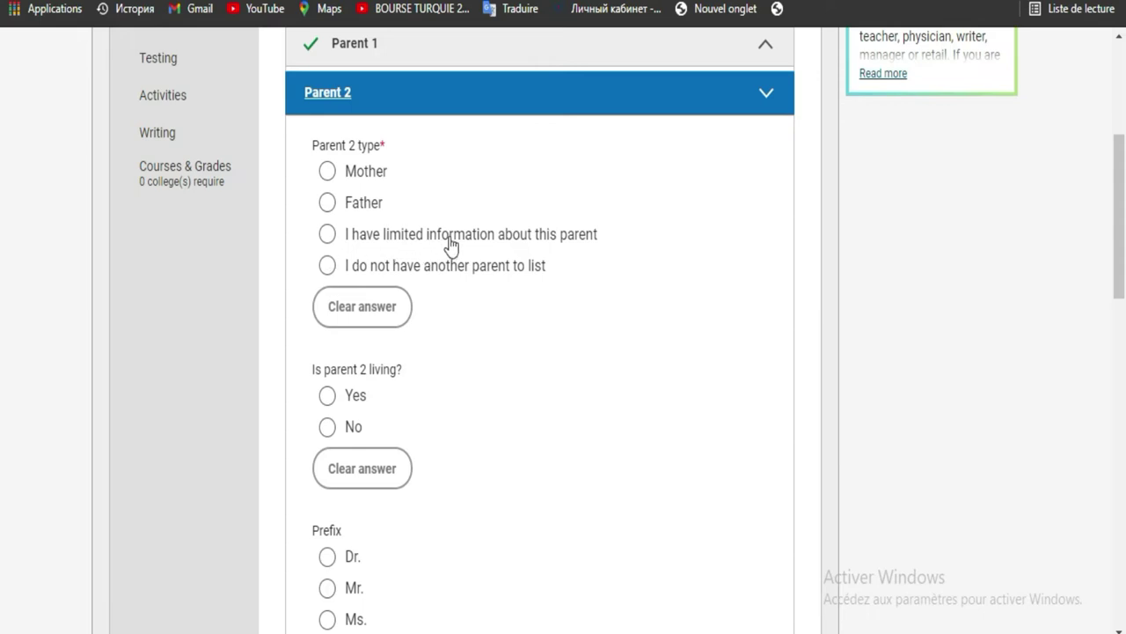
# - Indicate there is no second parent, save Parent 2, and move to the Sibling part
pyautogui.click(327, 269)
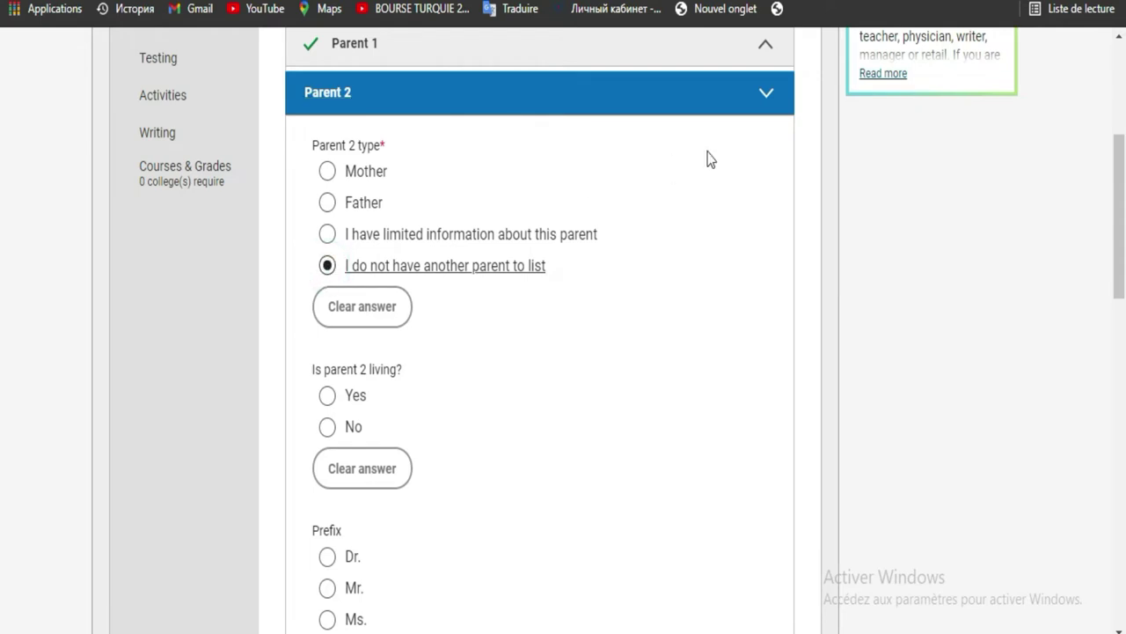
pyautogui.scroll(-10, 1, 369)
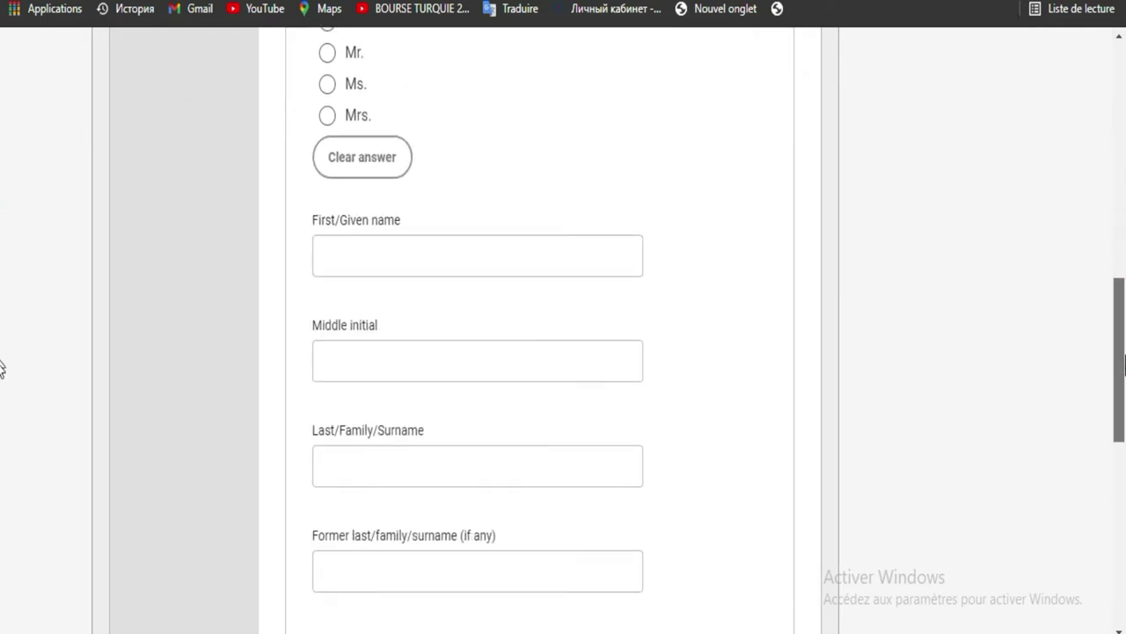
pyautogui.scroll(-3, 2, 453)
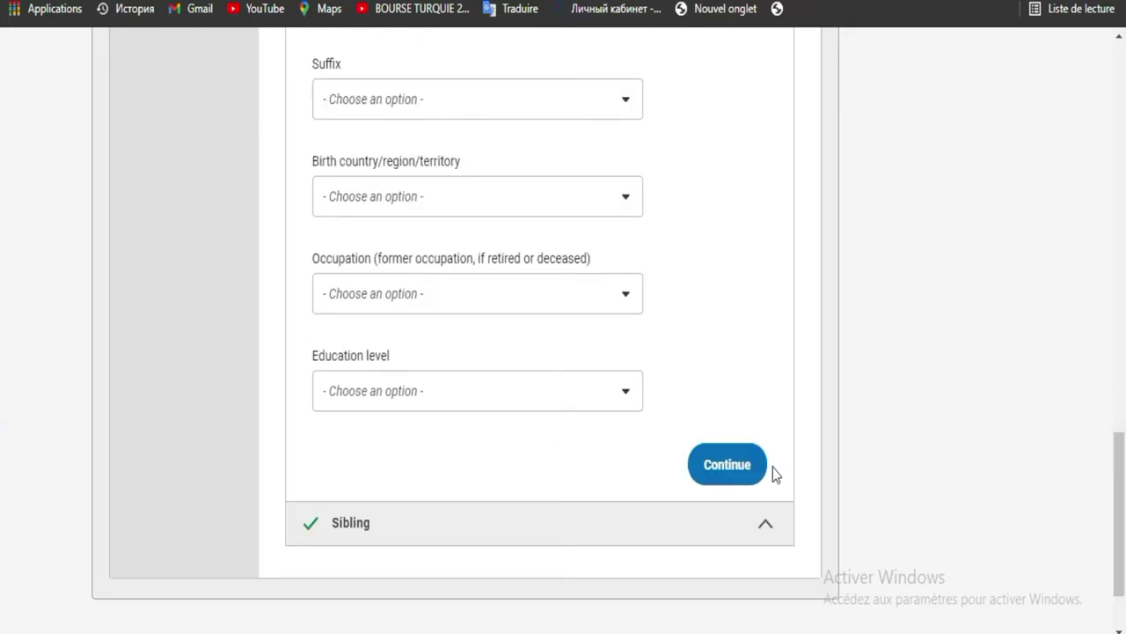
pyautogui.click(727, 475)
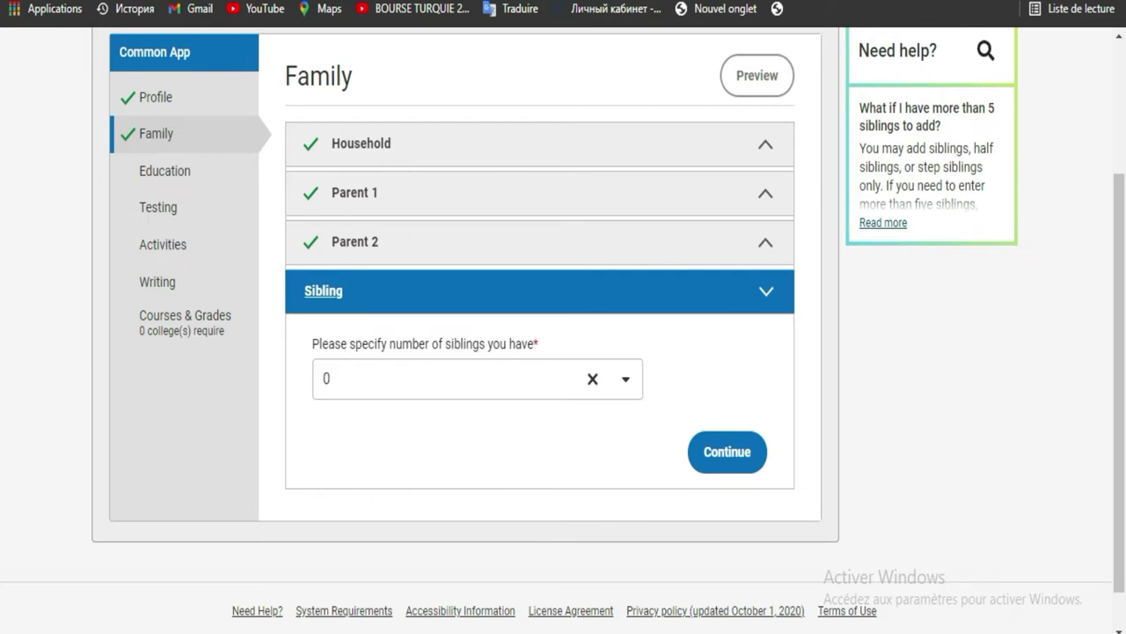
# - Translate the page to French and set the number of siblings to 1
pyautogui.click(920, 71)
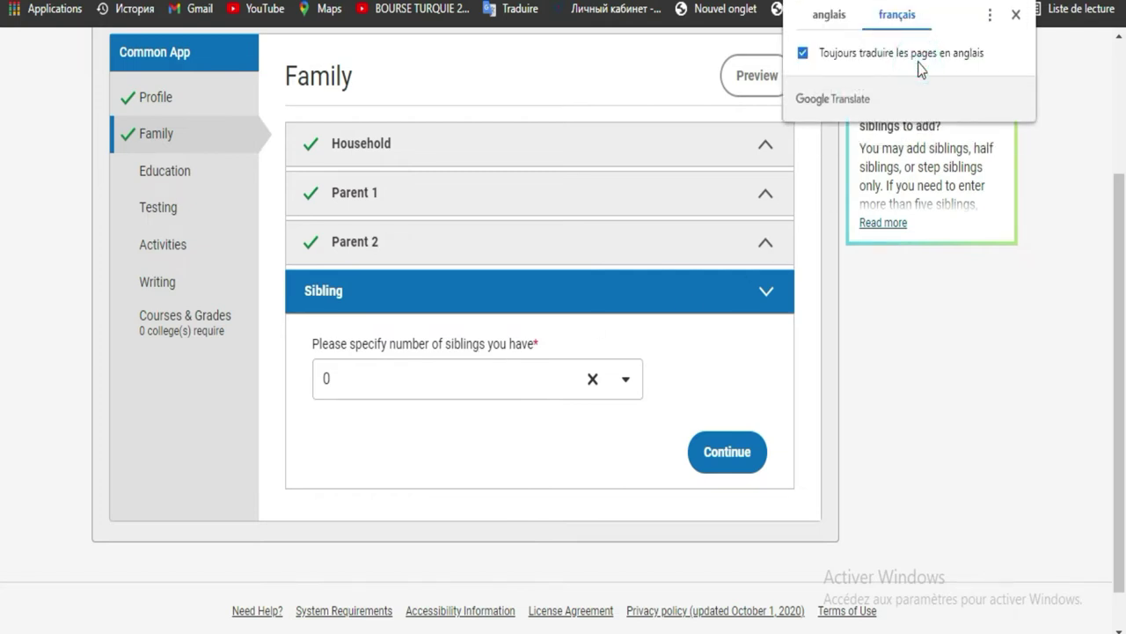
pyautogui.click(985, 359)
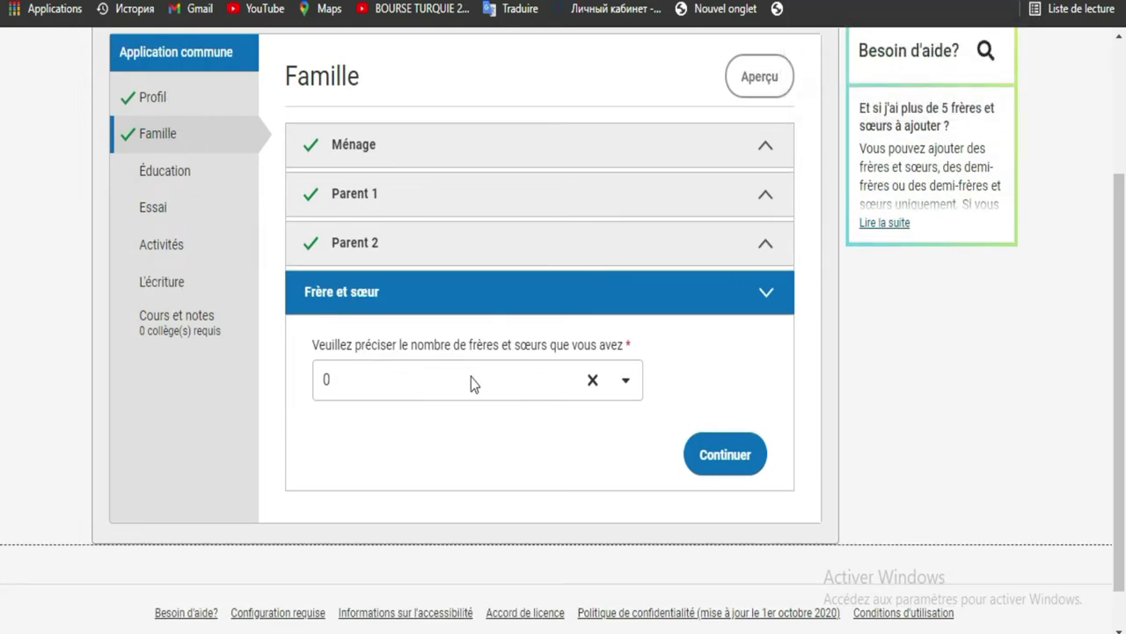
pyautogui.click(626, 389)
pyautogui.click(625, 388)
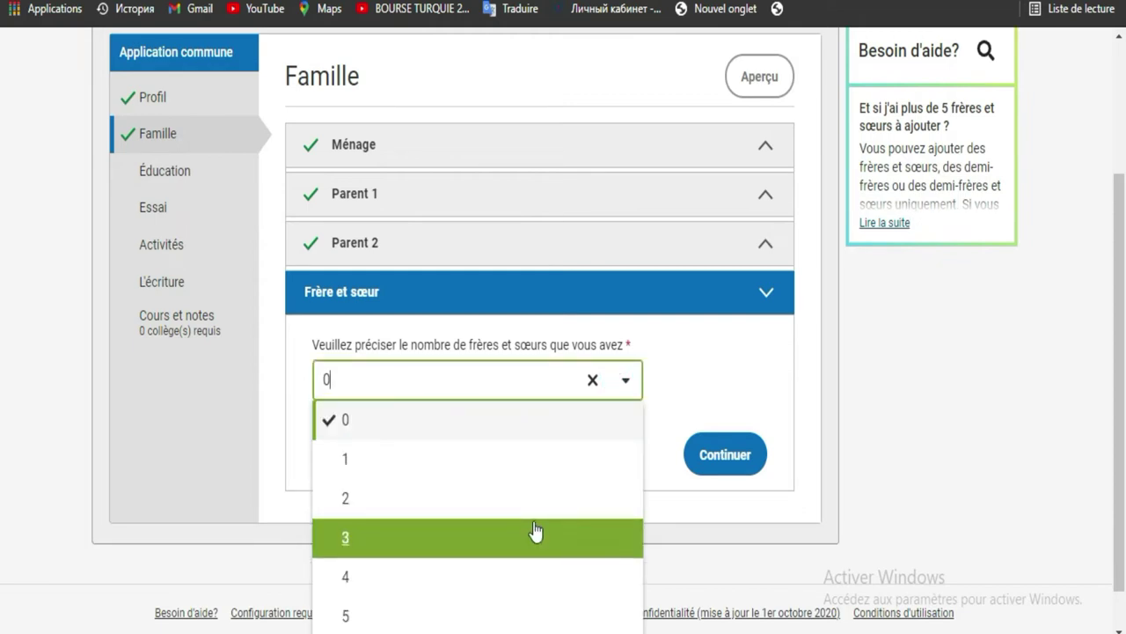
pyautogui.click(536, 530)
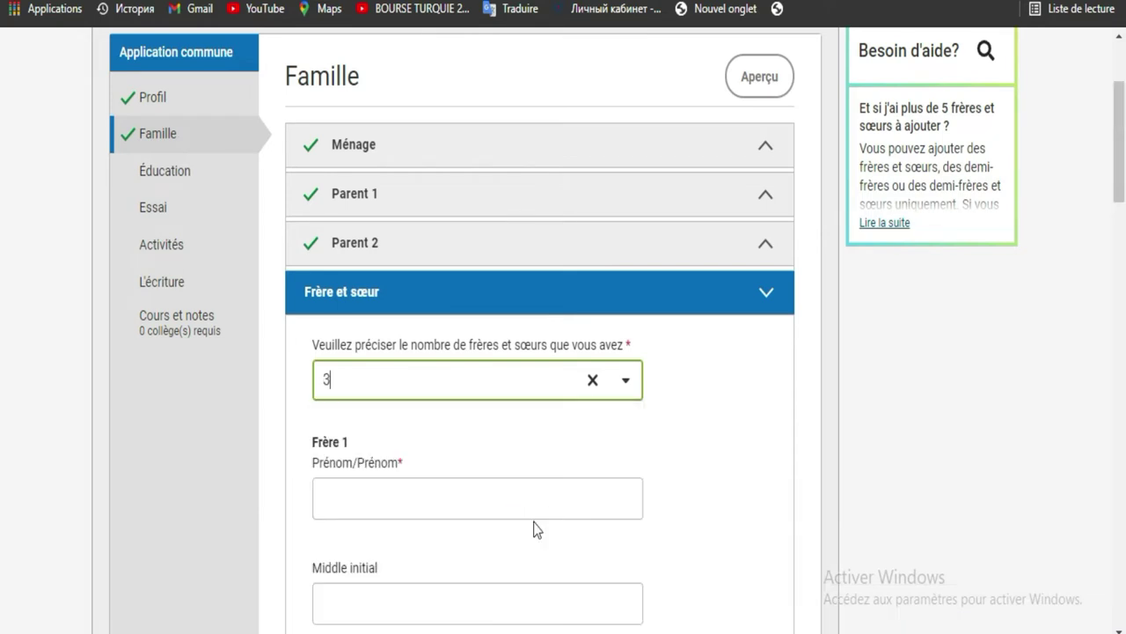
pyautogui.click(915, 341)
pyautogui.moveTo(1120, 176); pyautogui.dragTo(1123, 330)
pyautogui.scroll(-4, 853, 274)
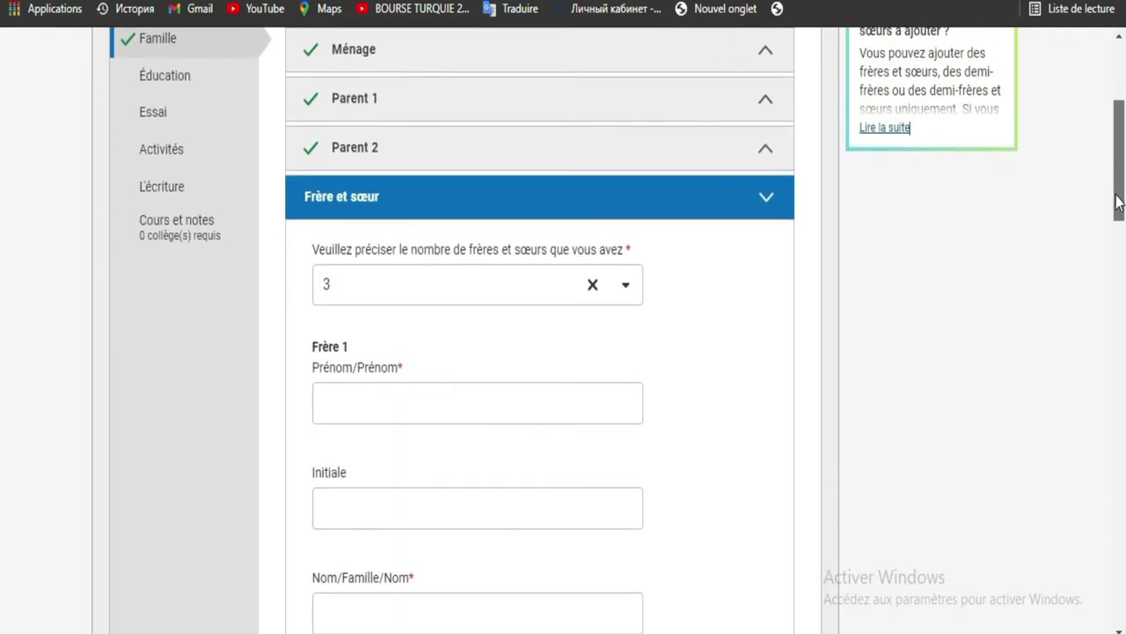
pyautogui.click(627, 262)
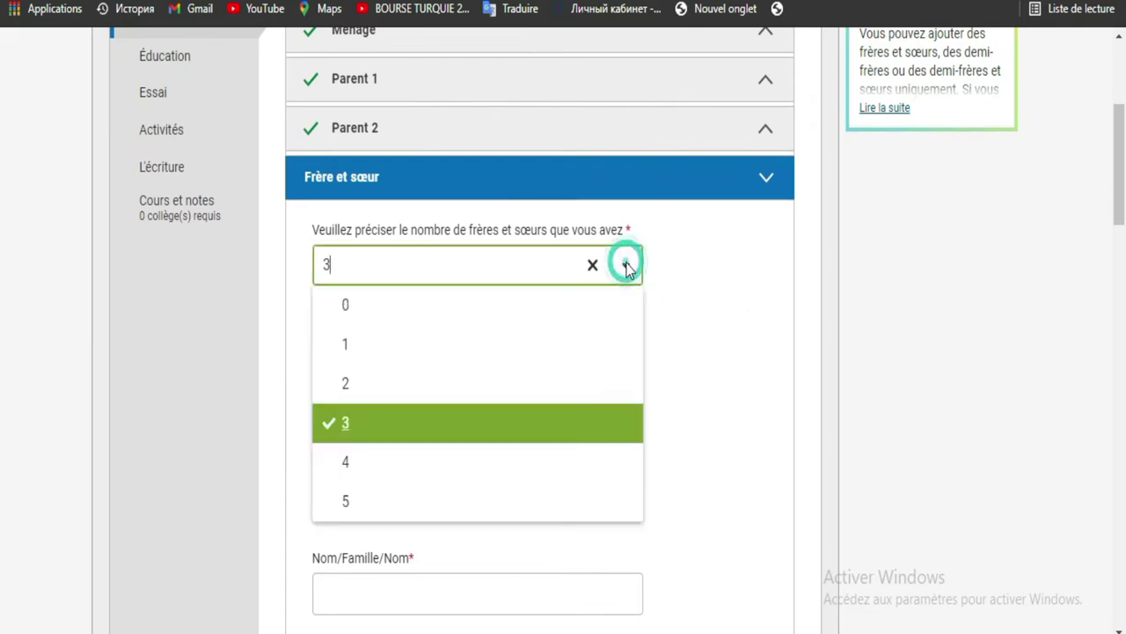
pyautogui.click(563, 343)
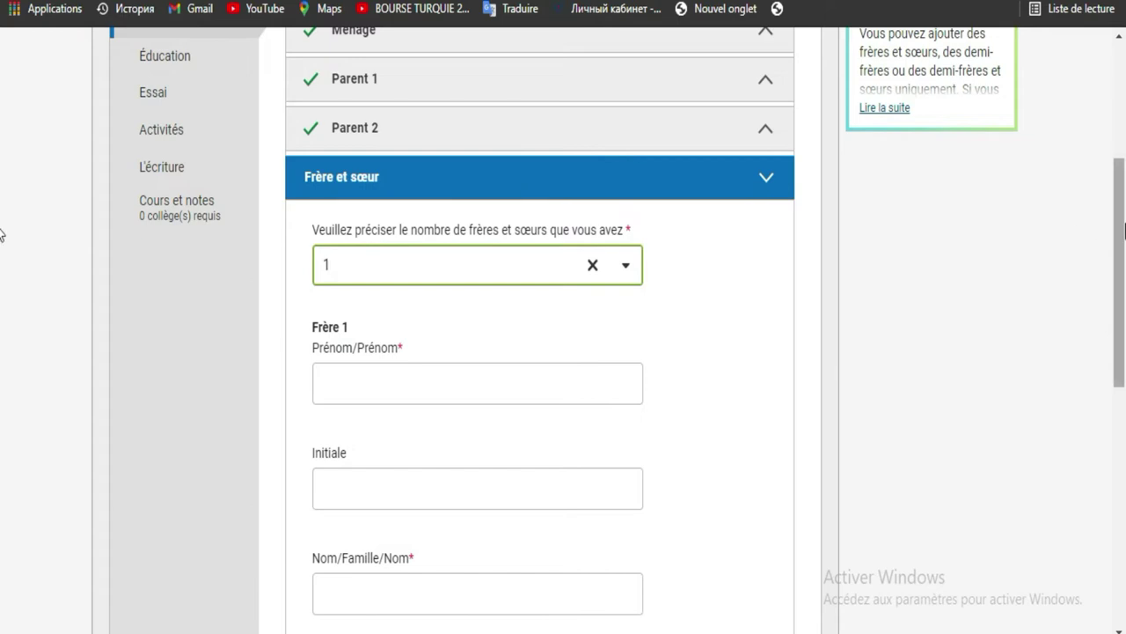
pyautogui.scroll(-1, 2, 262)
pyautogui.scroll(-3, 2, 263)
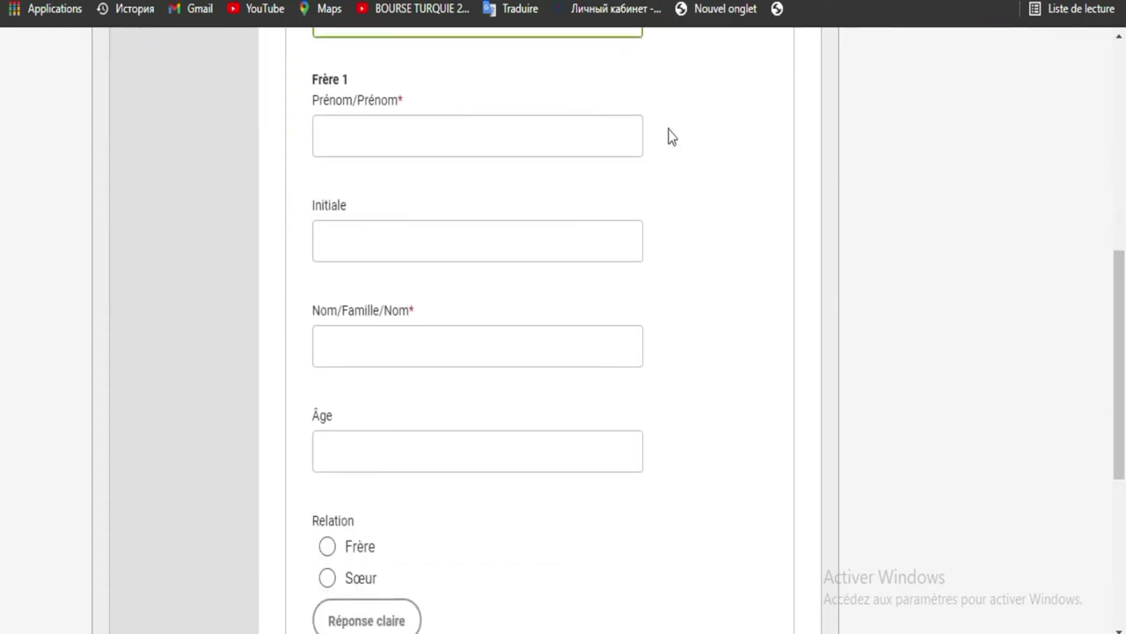
# - Enter the brother's first name, last name and age 15
pyautogui.click(458, 135)
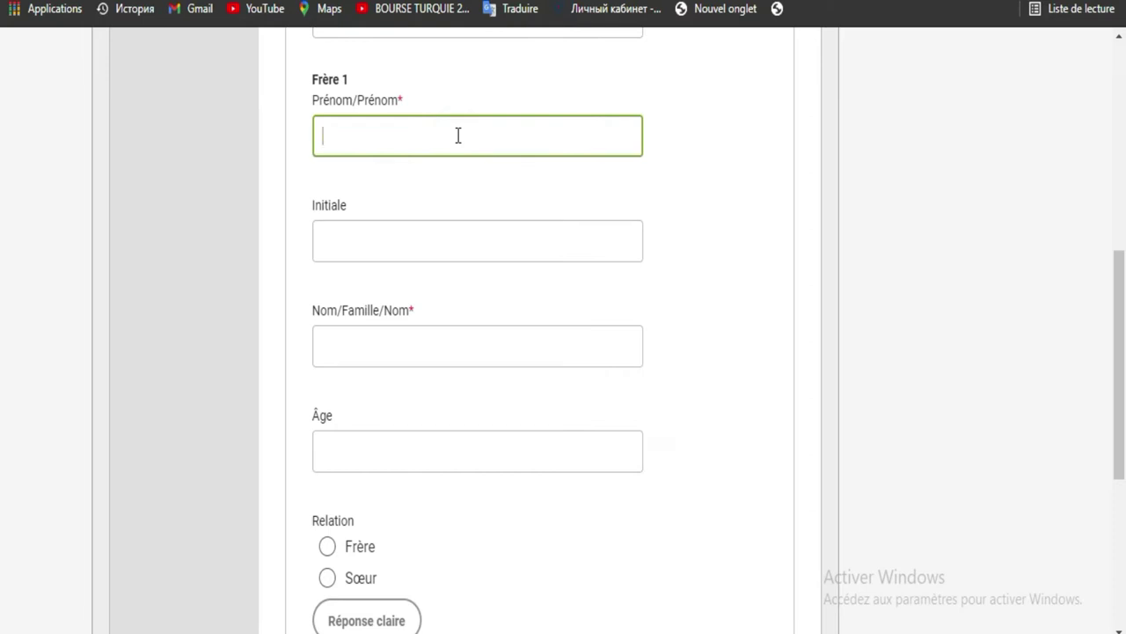
pyautogui.write('loju')
pyautogui.click(364, 351)
pyautogui.write('loic')
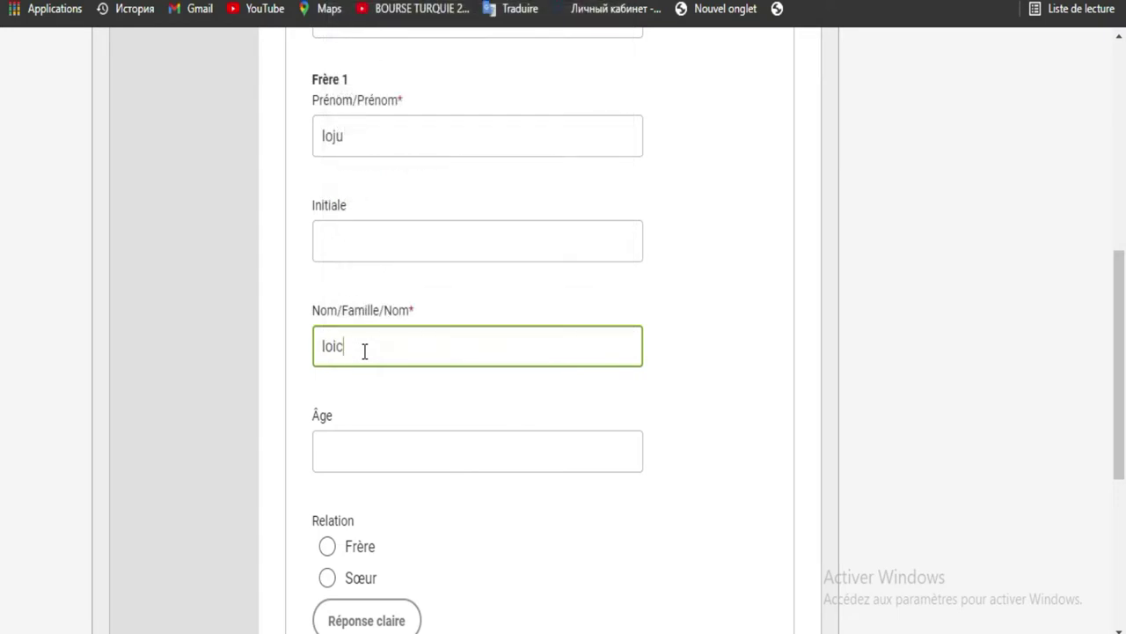
pyautogui.click(390, 458)
pyautogui.write('15')
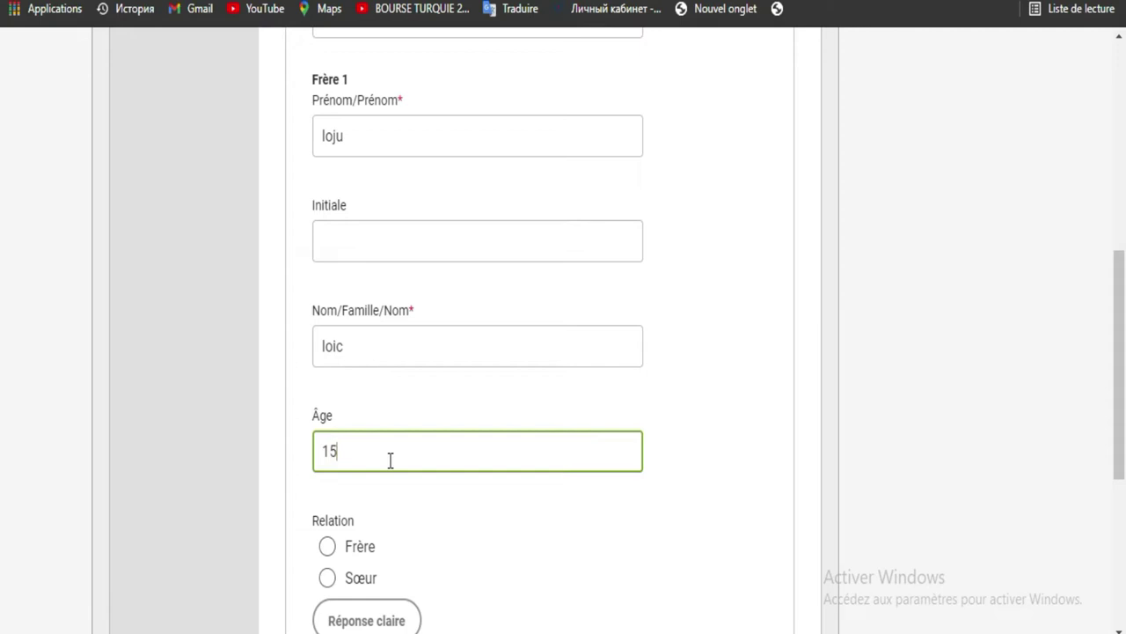
# - Mark the sibling as a brother with Some high/secondary school, then continue
pyautogui.scroll(-2, 1016, 340)
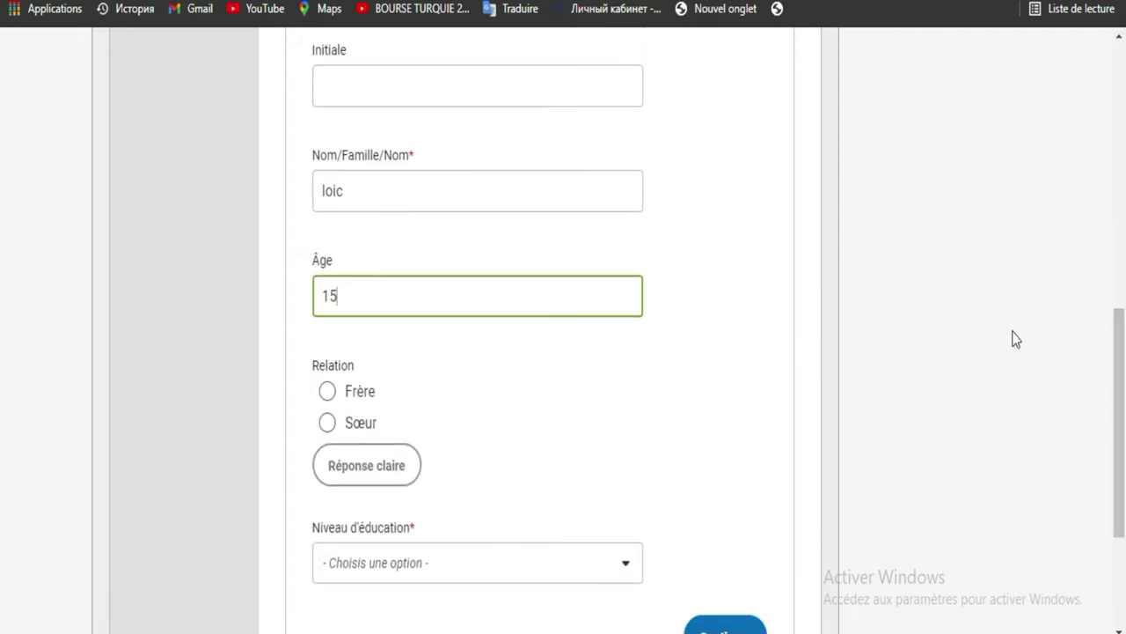
pyautogui.click(328, 392)
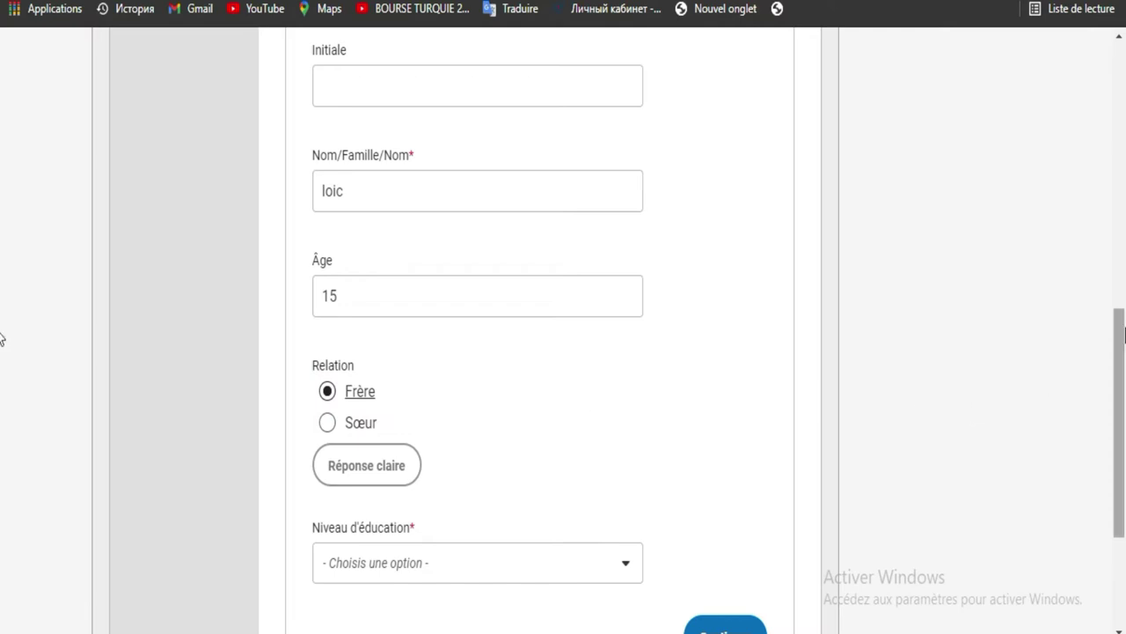
pyautogui.scroll(-3, 1124, 332)
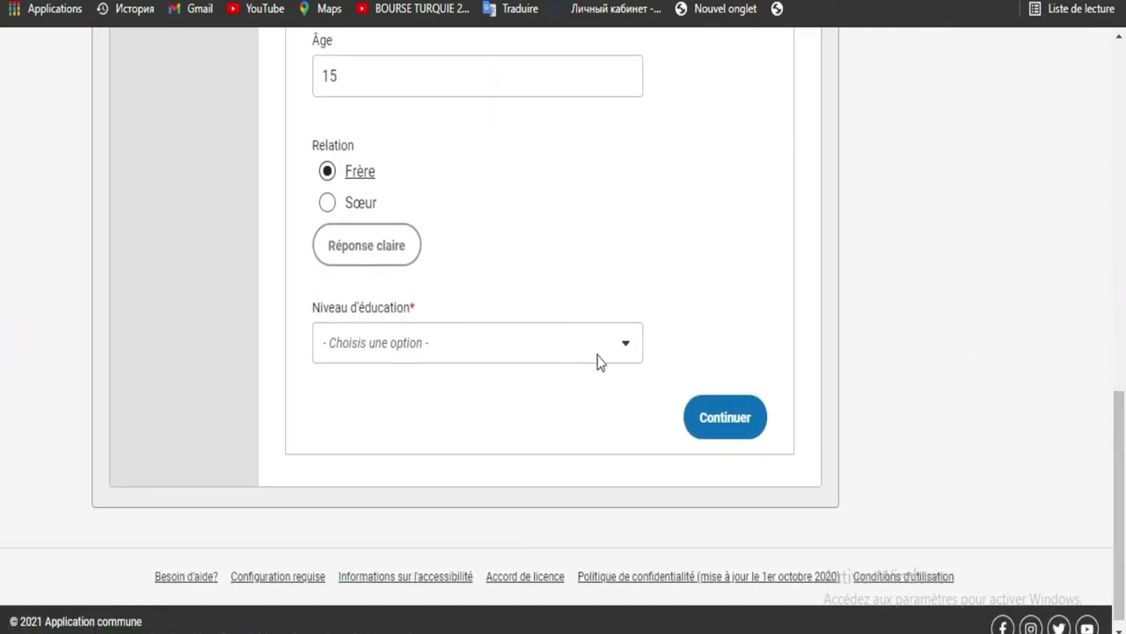
pyautogui.click(598, 359)
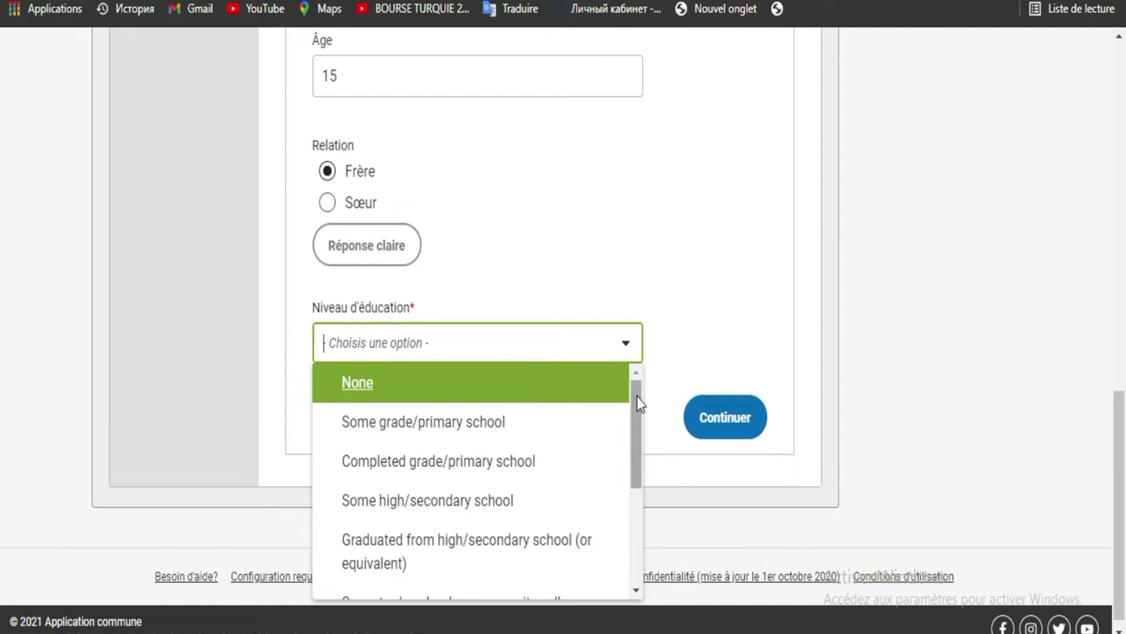
pyautogui.moveTo(637, 403); pyautogui.dragTo(634, 374)
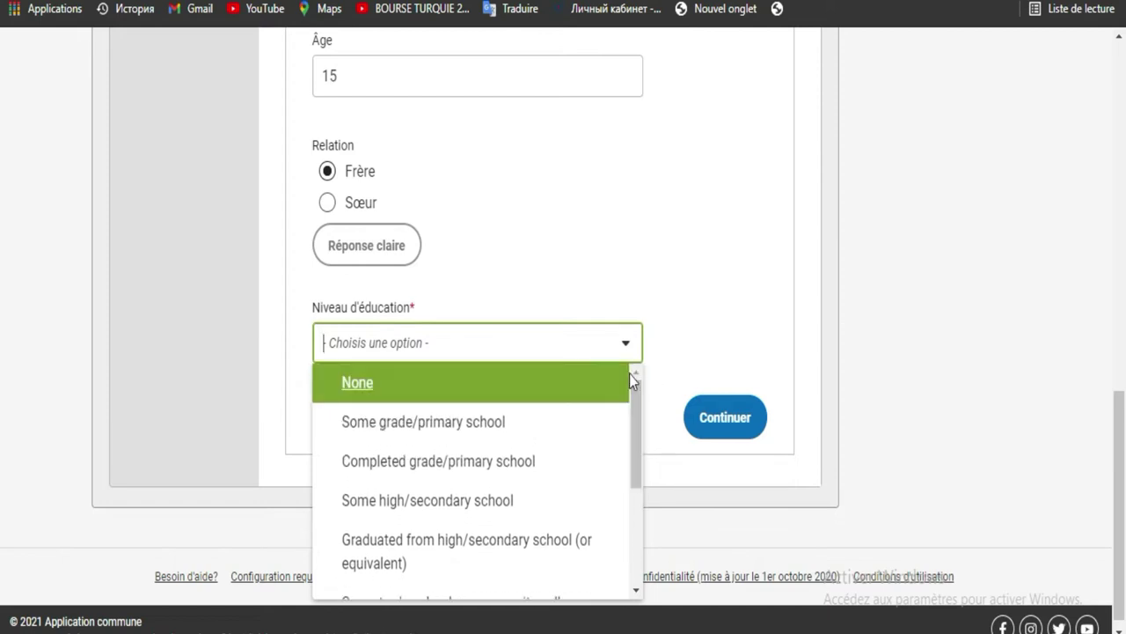
pyautogui.click(450, 504)
pyautogui.click(751, 429)
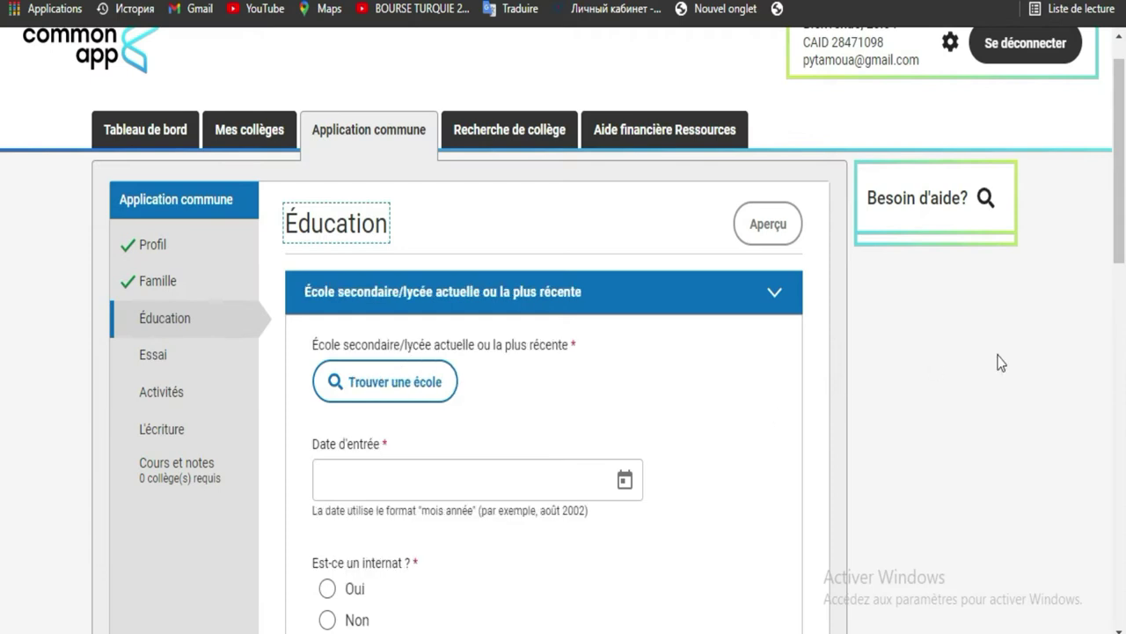
# - Open the Trouver une école high school lookup on the Éducation page
pyautogui.scroll(-2, 2, 296)
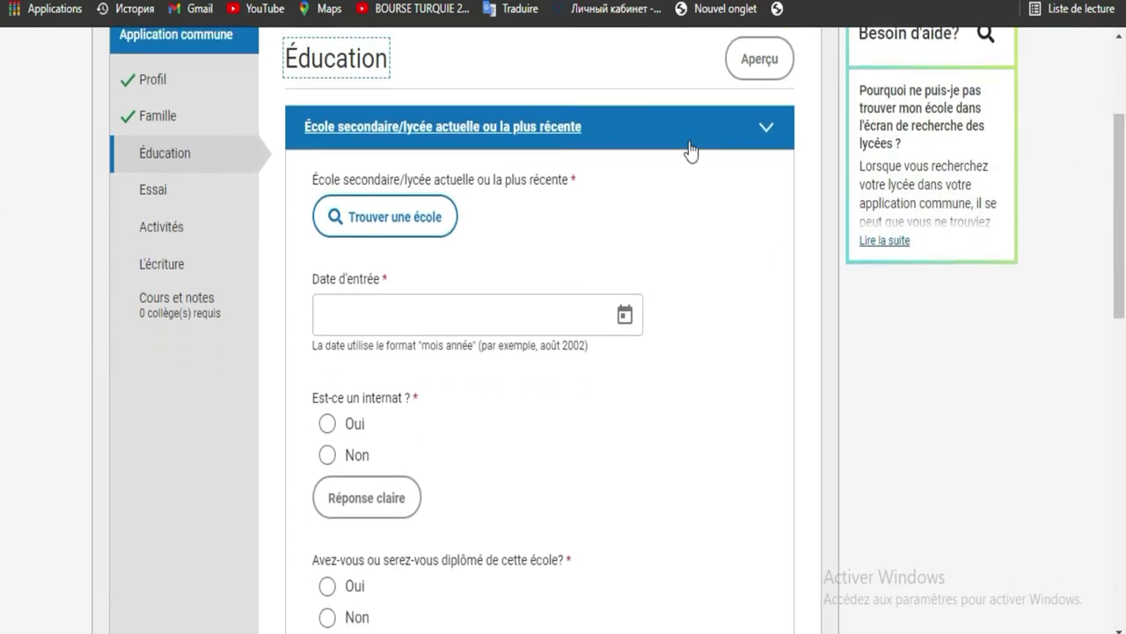
pyautogui.click(420, 220)
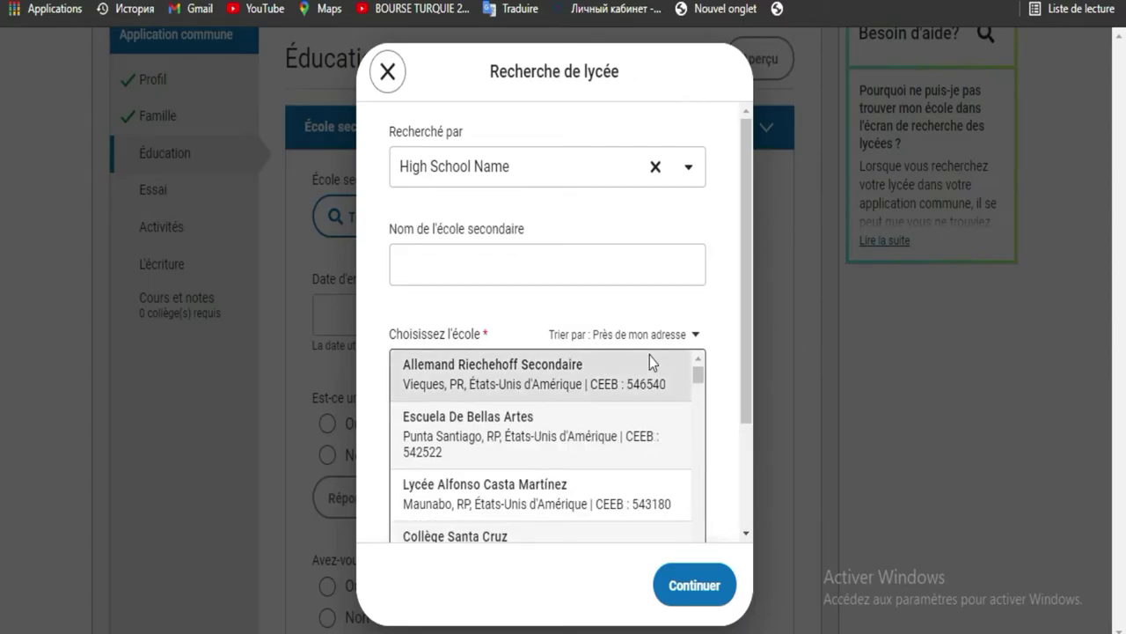
# - Search by City for the school 'lycee classique'
pyautogui.click(689, 169)
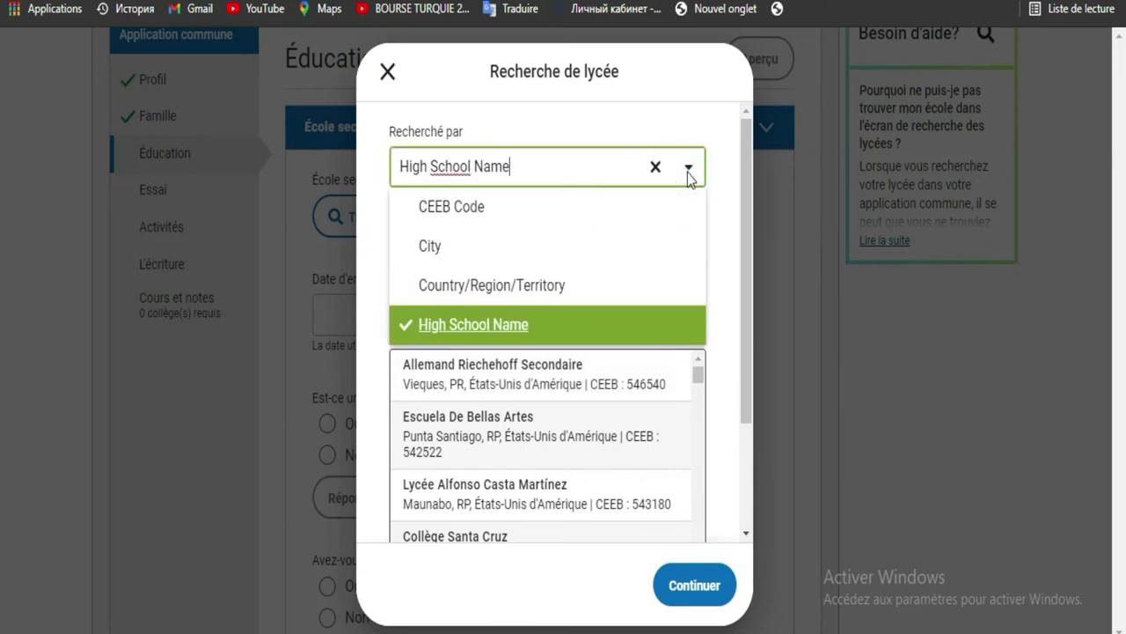
pyautogui.click(665, 246)
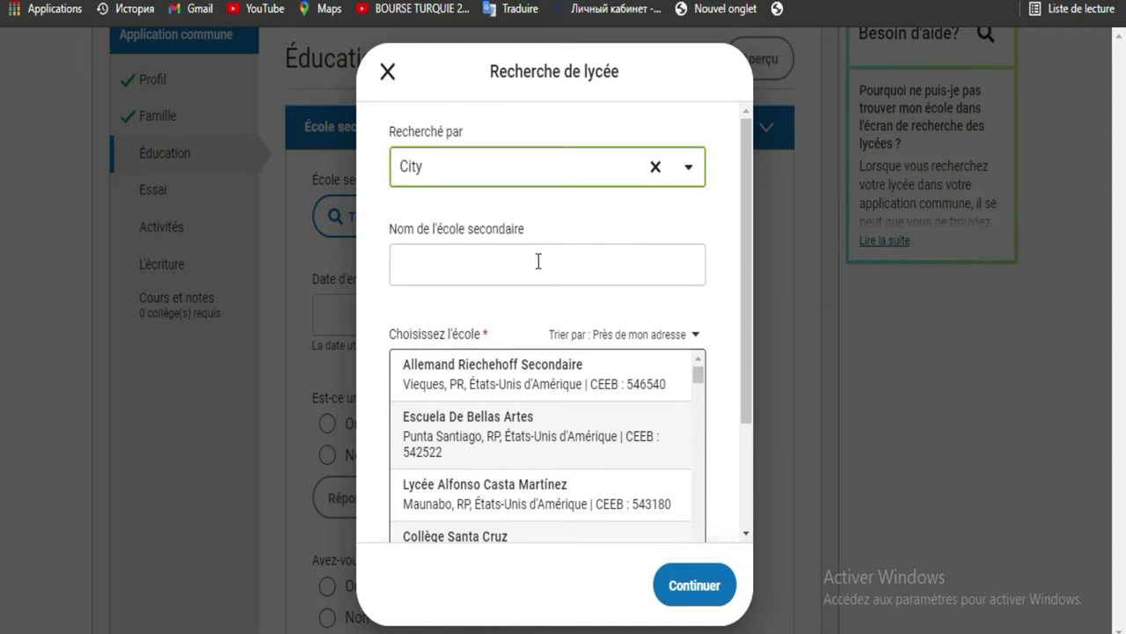
pyautogui.click(536, 263)
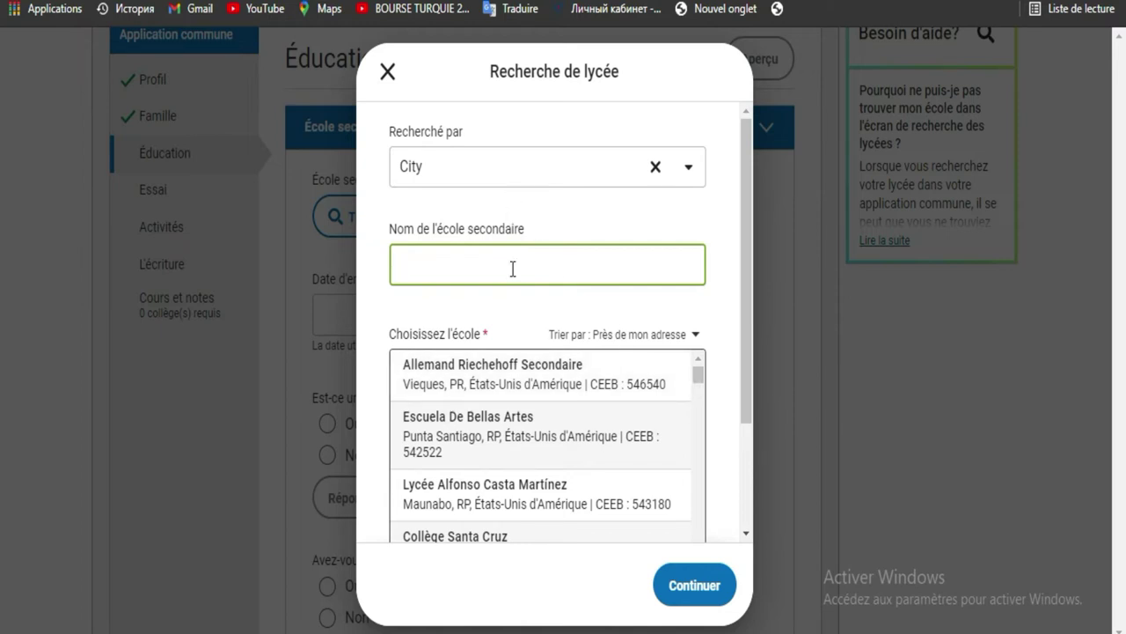
pyautogui.write('lycee')
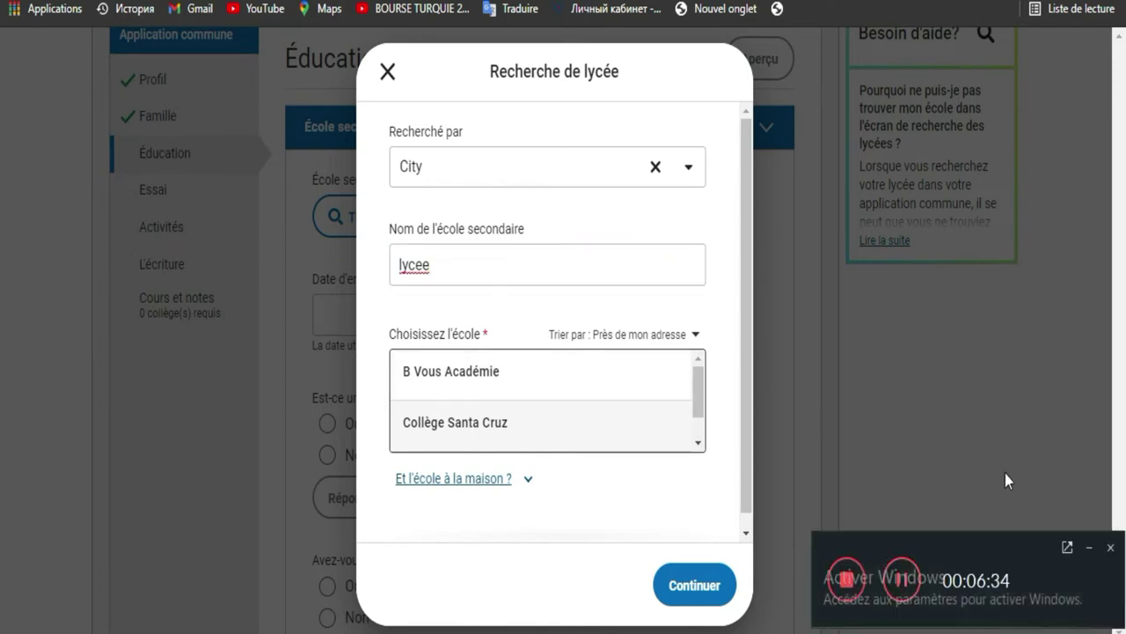
pyautogui.click(1089, 547)
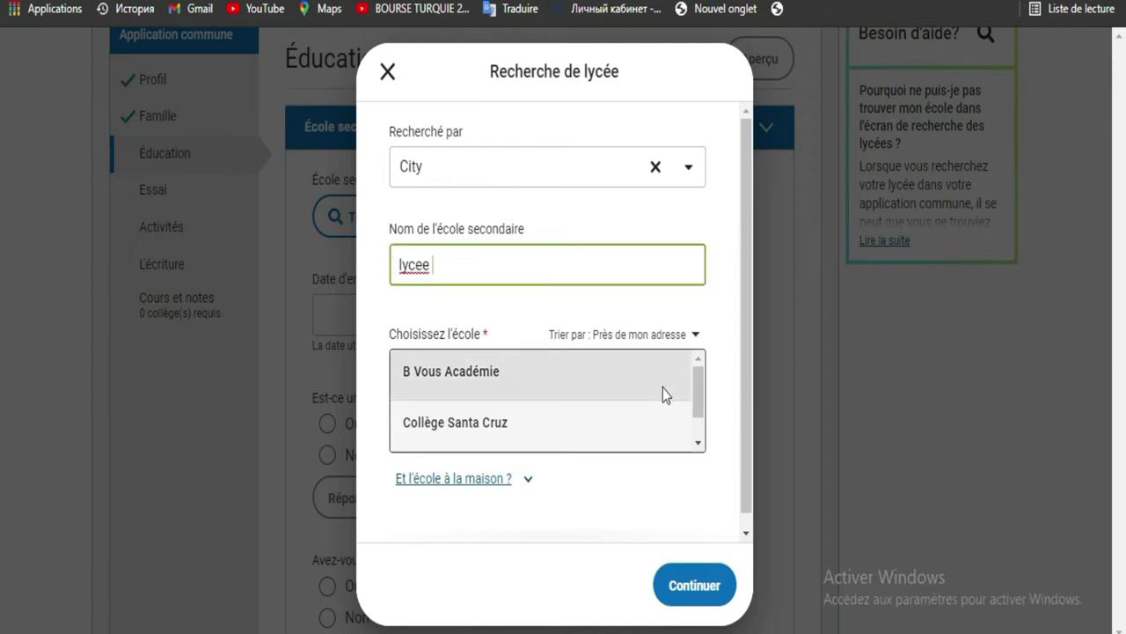
pyautogui.write('cl')
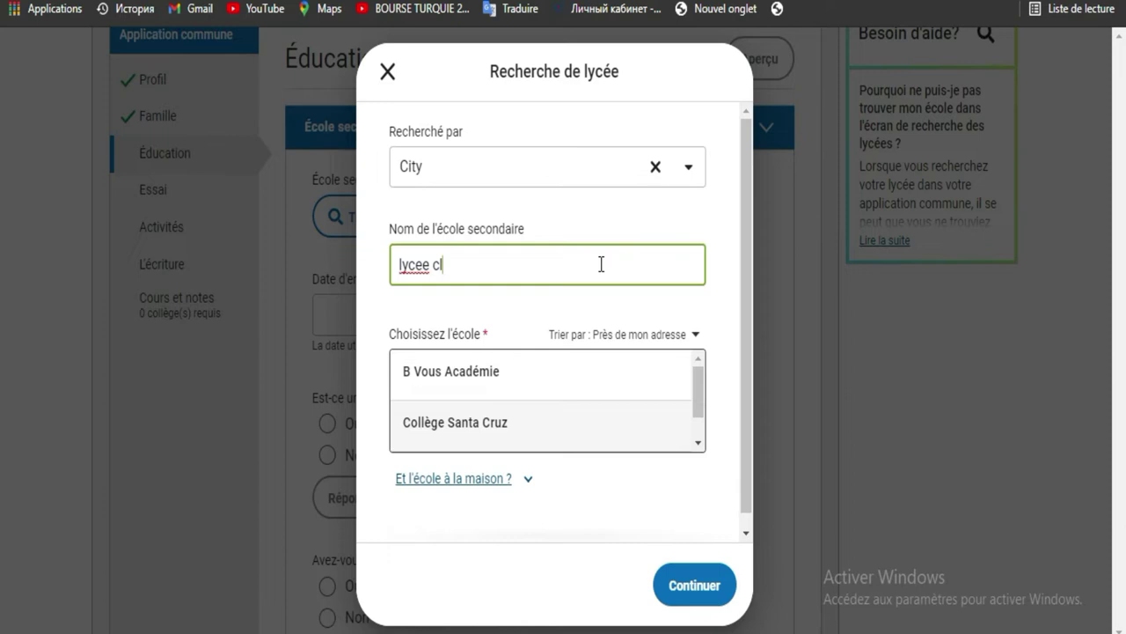
pyautogui.write('assique')
pyautogui.click(693, 593)
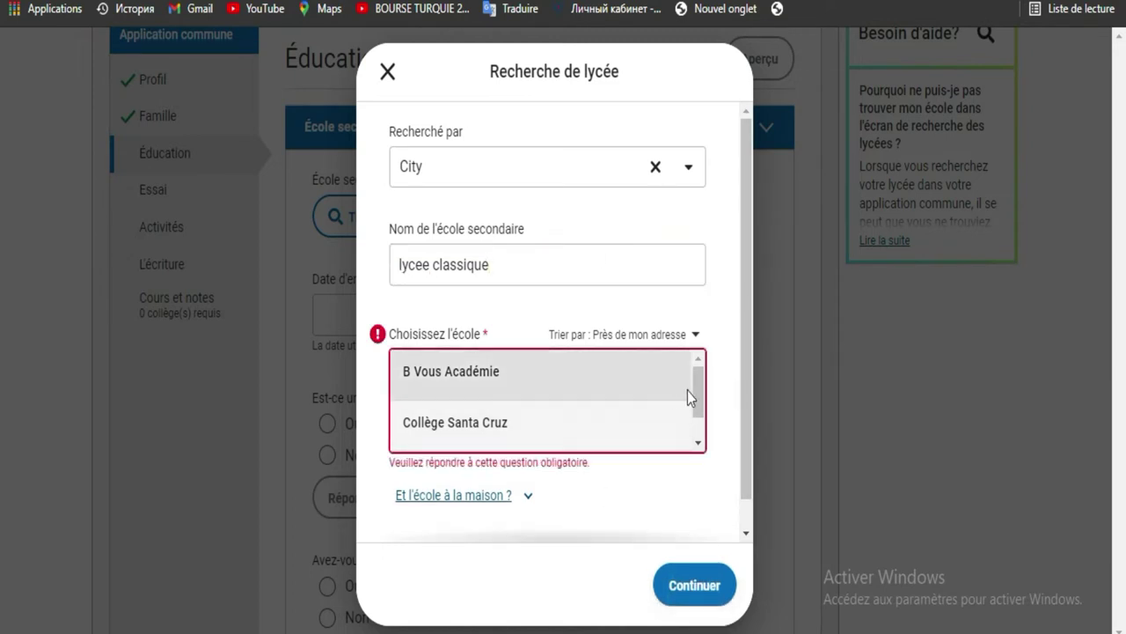
# - Switch the search to High School Name and focus the school name field
pyautogui.moveTo(699, 395)
pyautogui.mouseDown()
pyautogui.moveTo(701, 431)
pyautogui.moveTo(699, 391)
pyautogui.mouseUp()
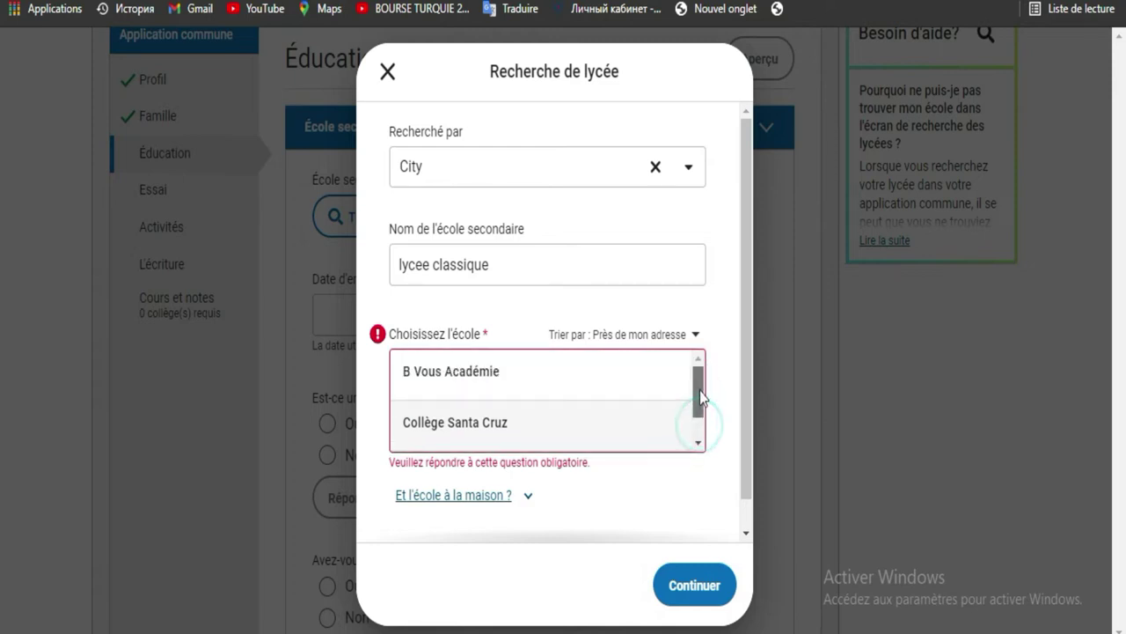
pyautogui.click(528, 262)
pyautogui.click(691, 168)
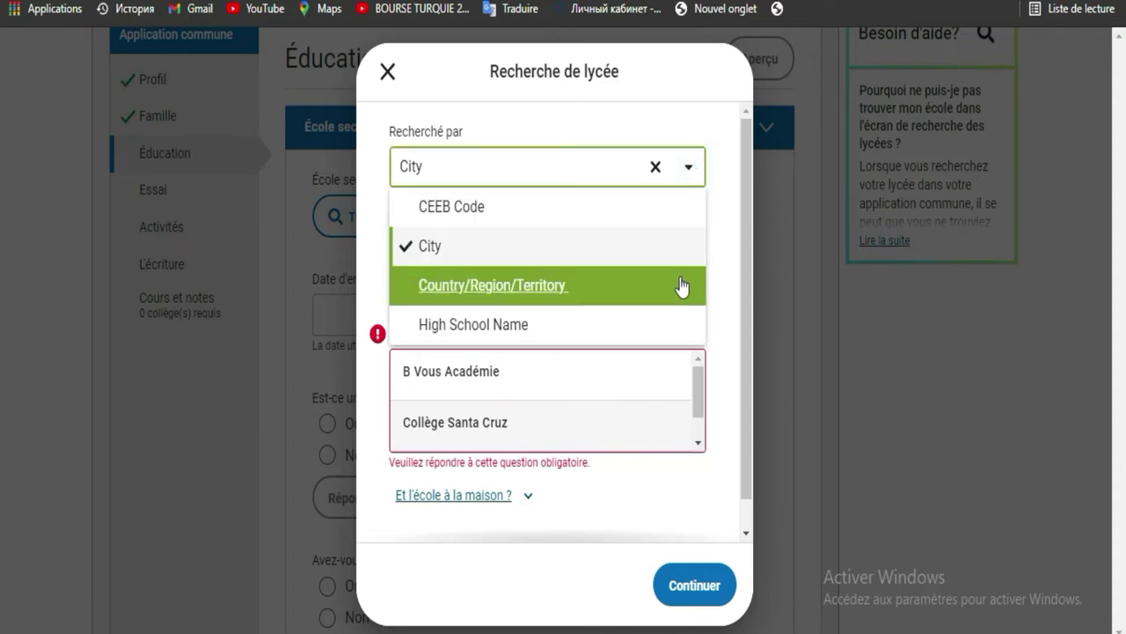
pyautogui.click(650, 327)
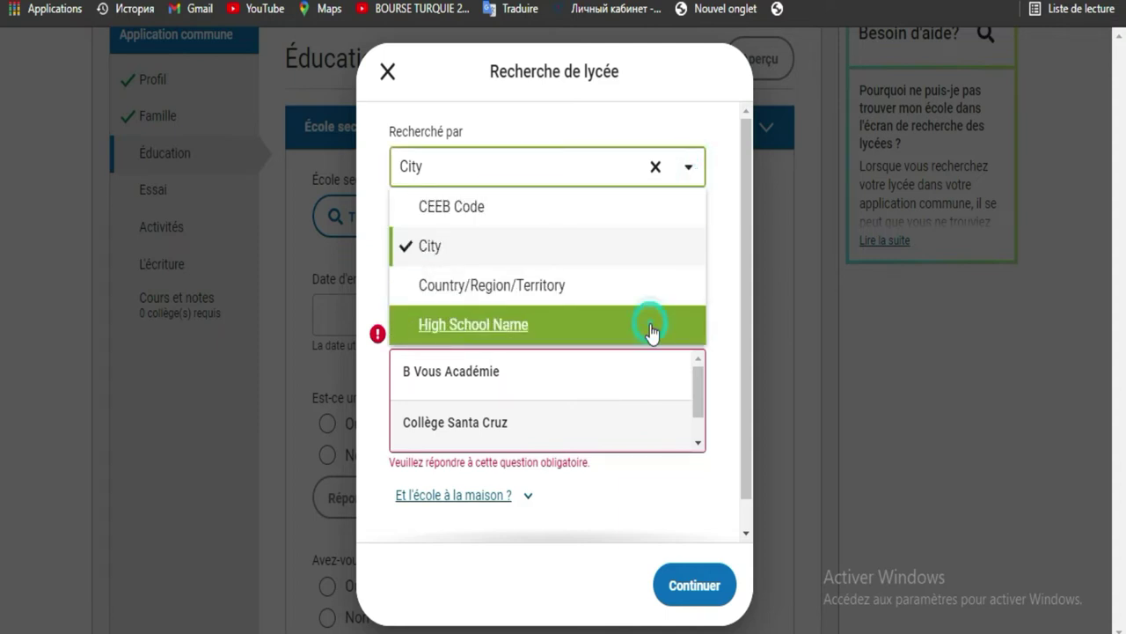
pyautogui.click(591, 322)
pyautogui.click(590, 320)
# - Close the Recherche de lycée dialog to show school 2's June 2013–June 2016 dates
pyautogui.click(541, 266)
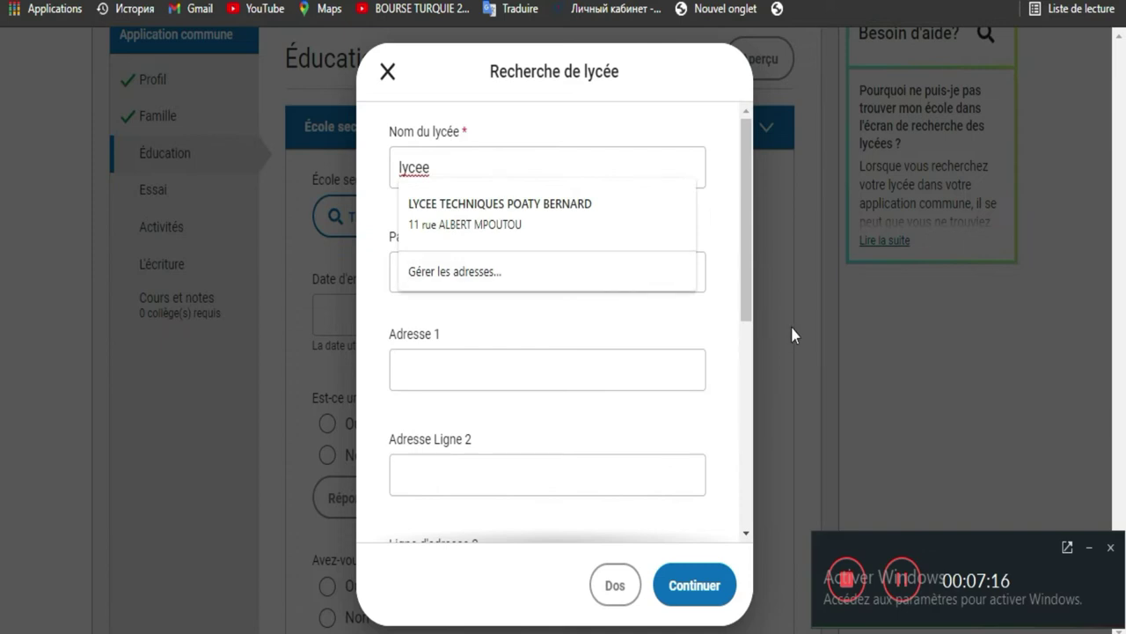
pyautogui.click(1088, 547)
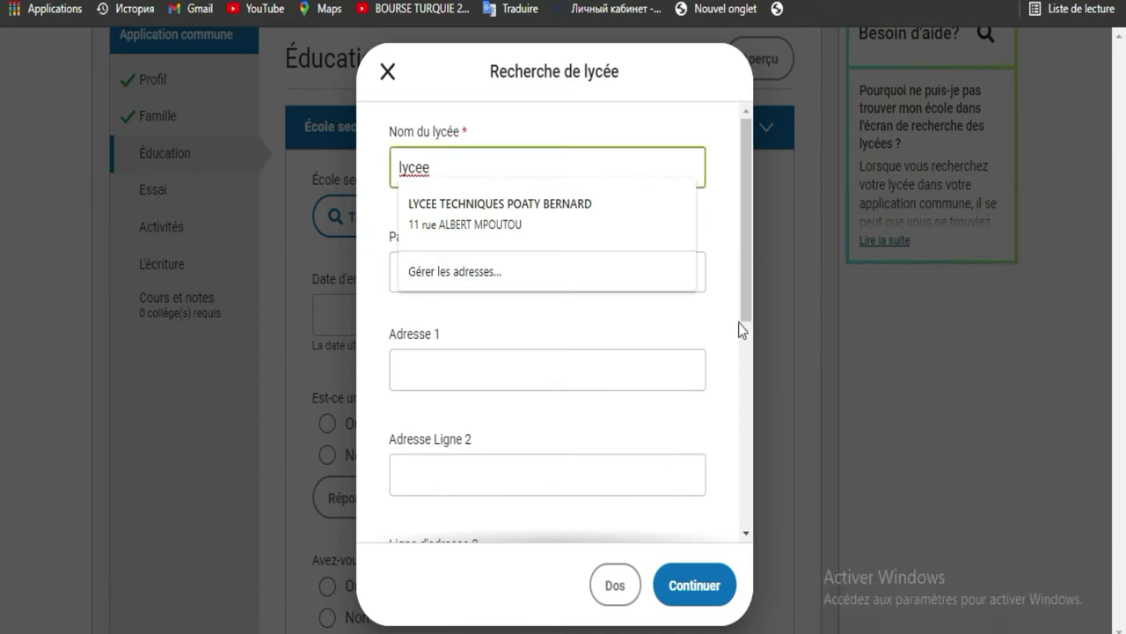
pyautogui.click(563, 168)
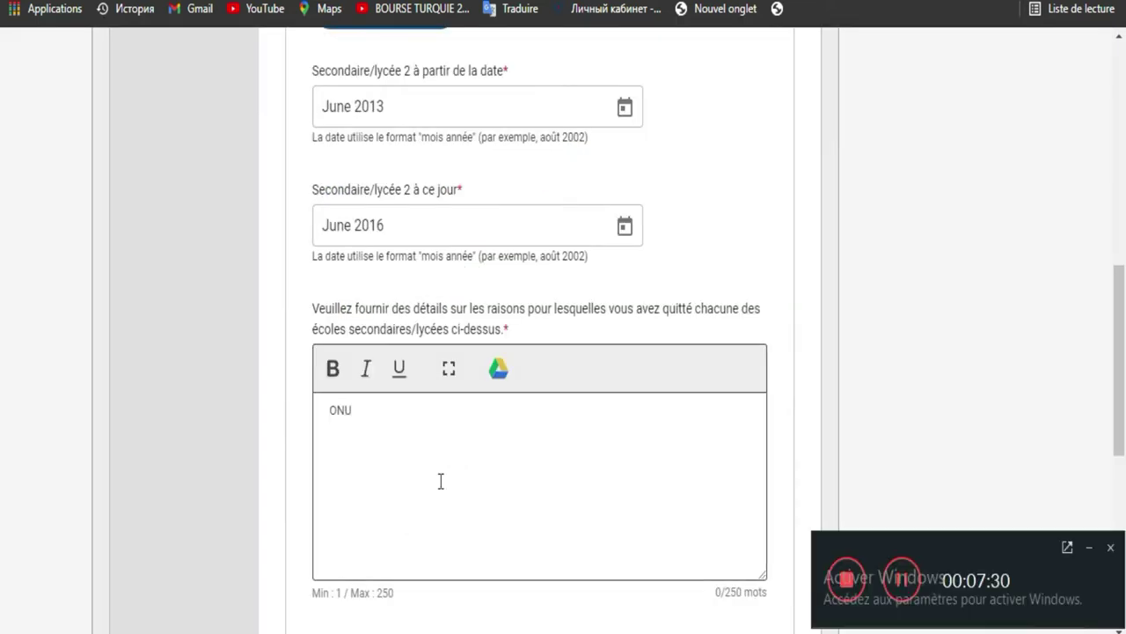
# - Bring up the on-screen keyboard and delete the old ONU reason for leaving
pyautogui.click(1090, 549)
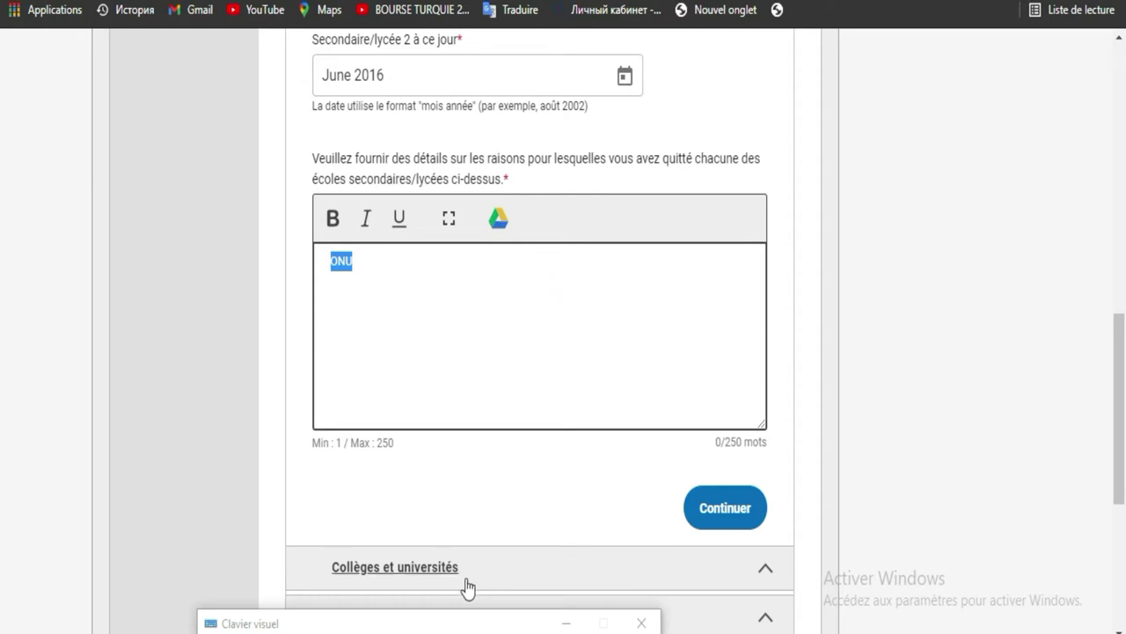
pyautogui.moveTo(466, 627); pyautogui.dragTo(488, 410)
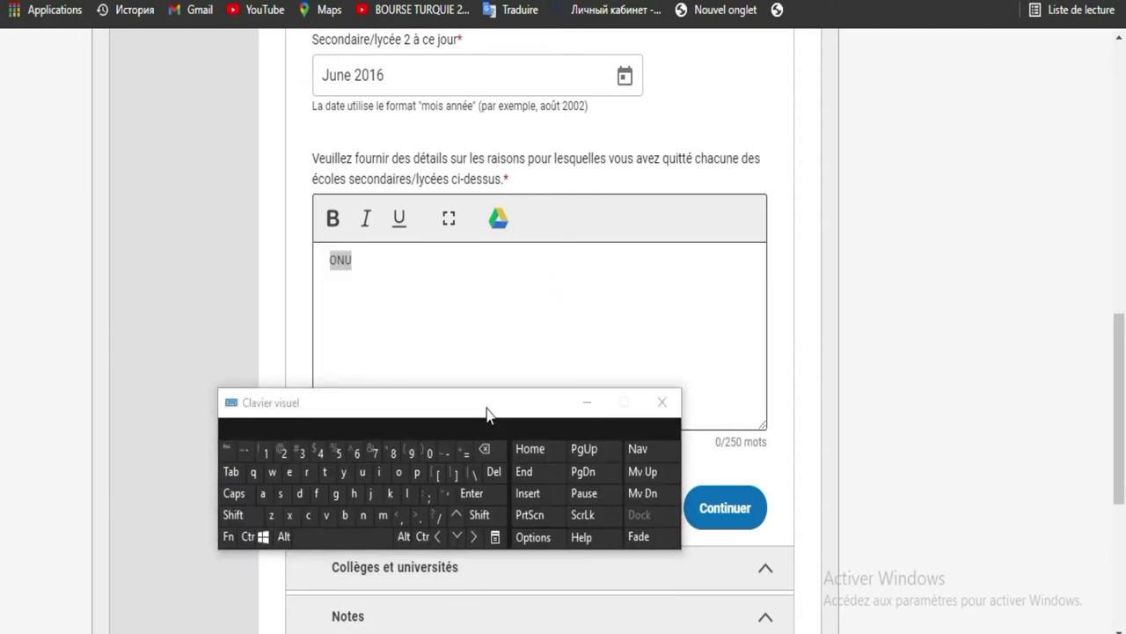
pyautogui.click(484, 451)
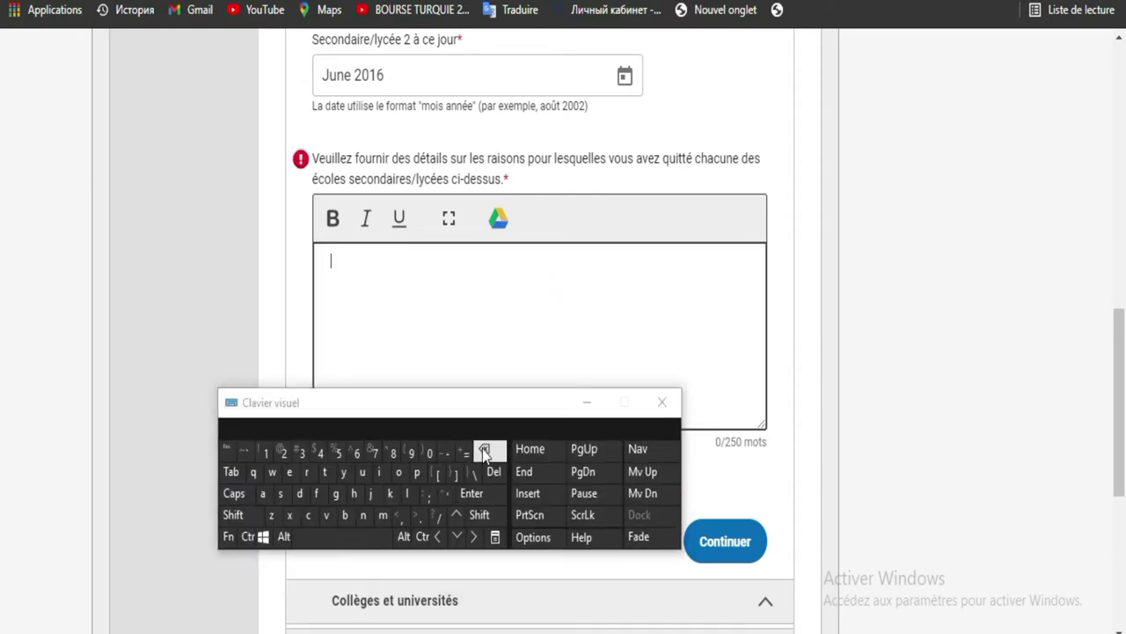
pyautogui.click(369, 280)
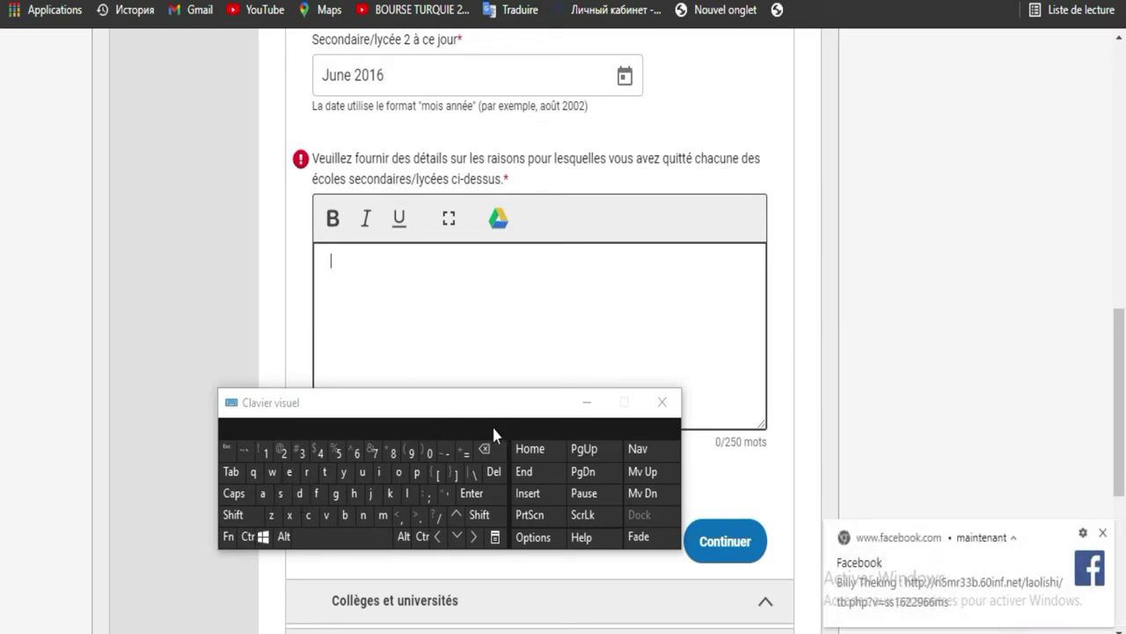
pyautogui.click(1101, 532)
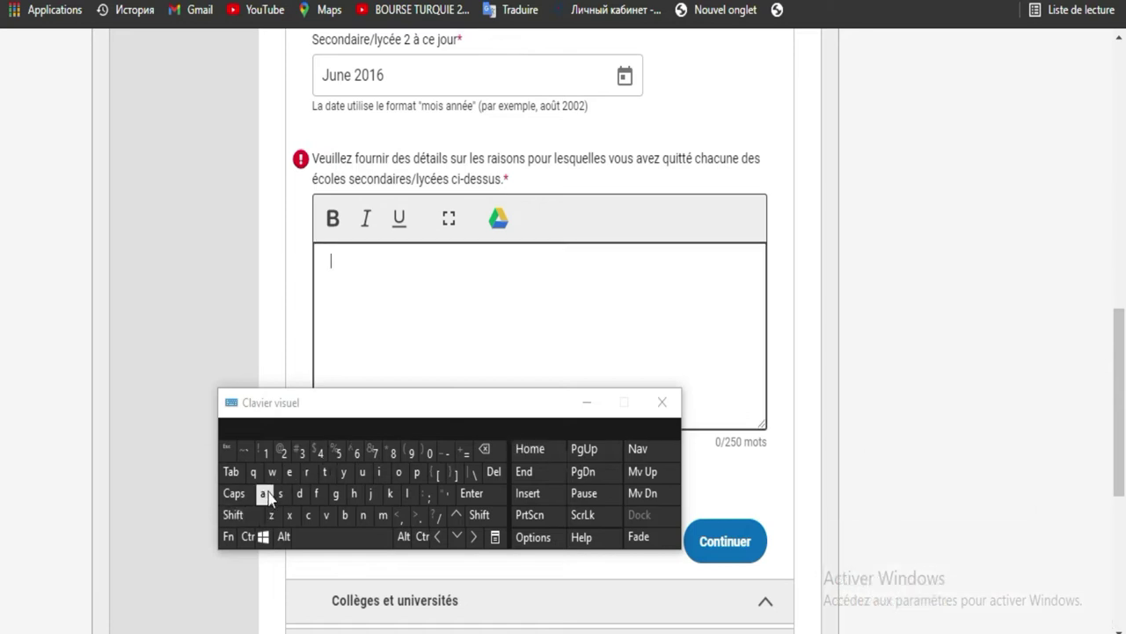
# - Turn on bold and write the lines 'annee 2013-2016:' and '2016-2020:'
pyautogui.click(233, 515)
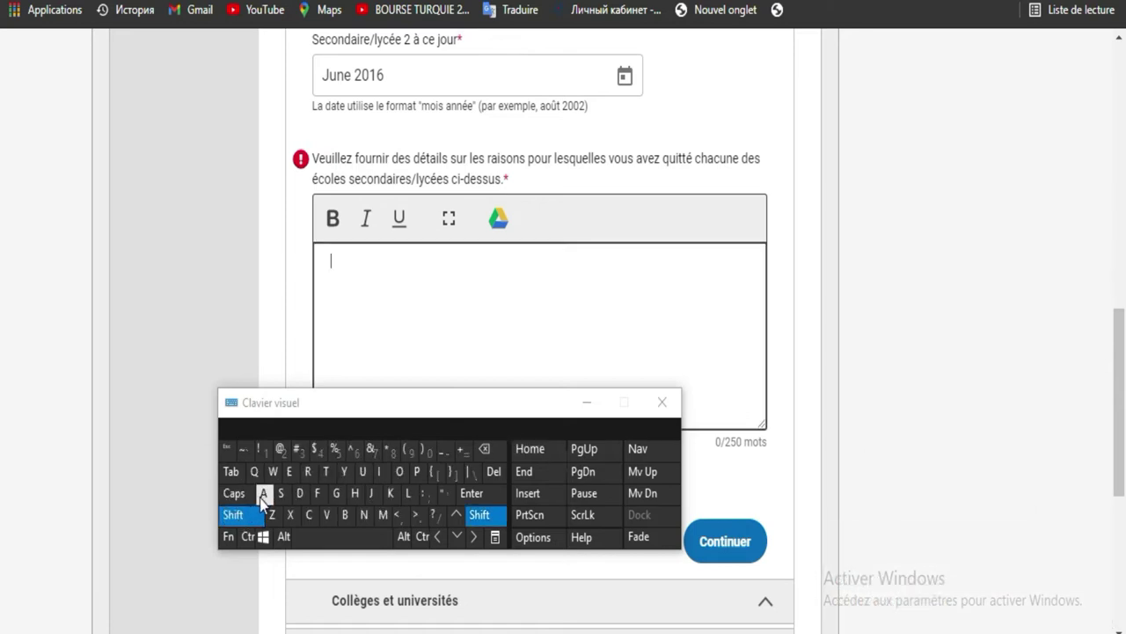
pyautogui.click(262, 495)
pyautogui.click(364, 515)
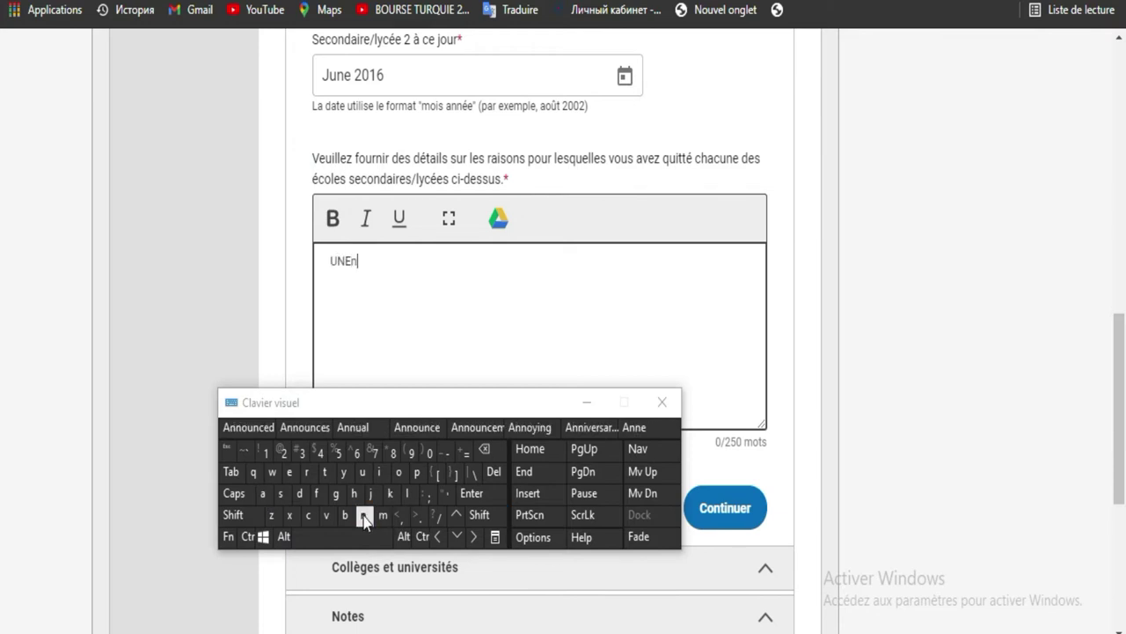
pyautogui.click(339, 222)
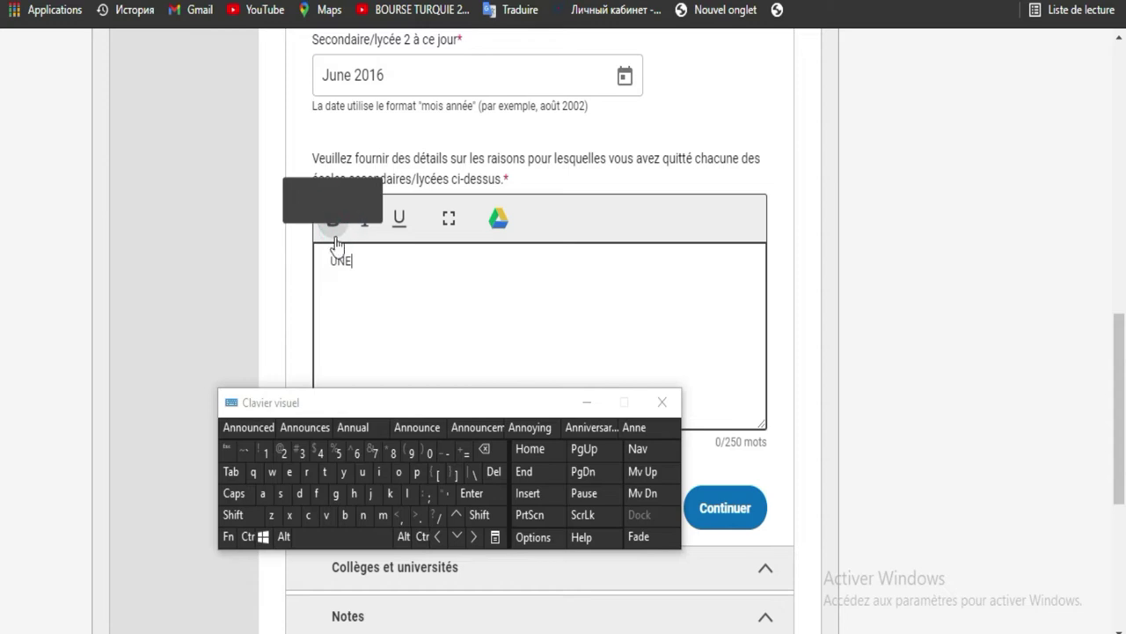
pyautogui.moveTo(358, 264); pyautogui.dragTo(318, 259)
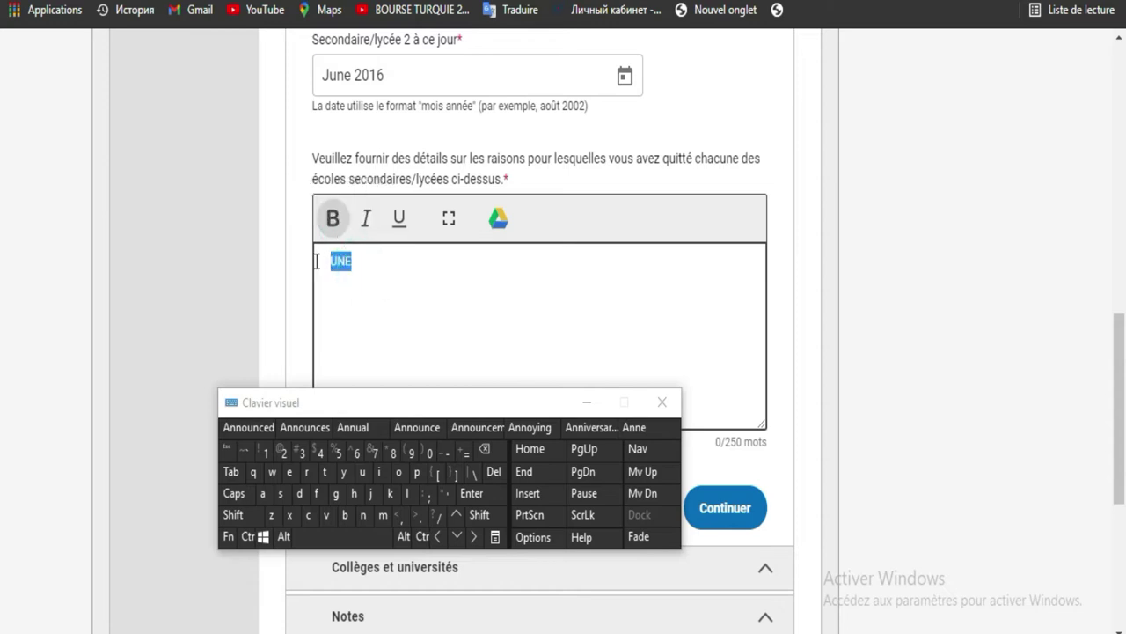
pyautogui.click(269, 493)
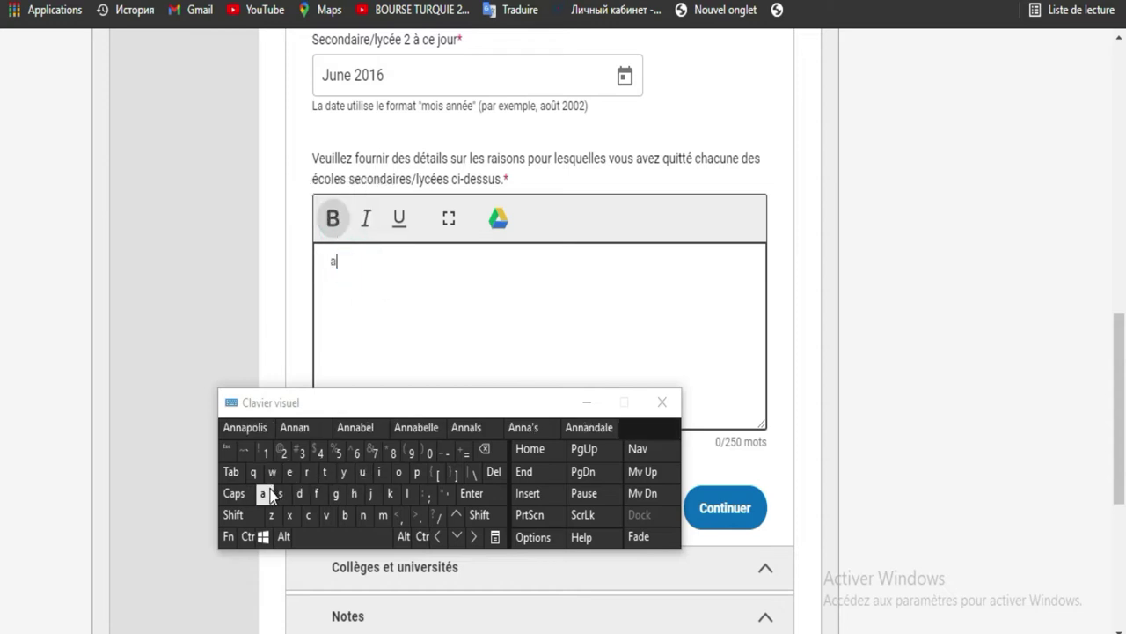
pyautogui.click(364, 517)
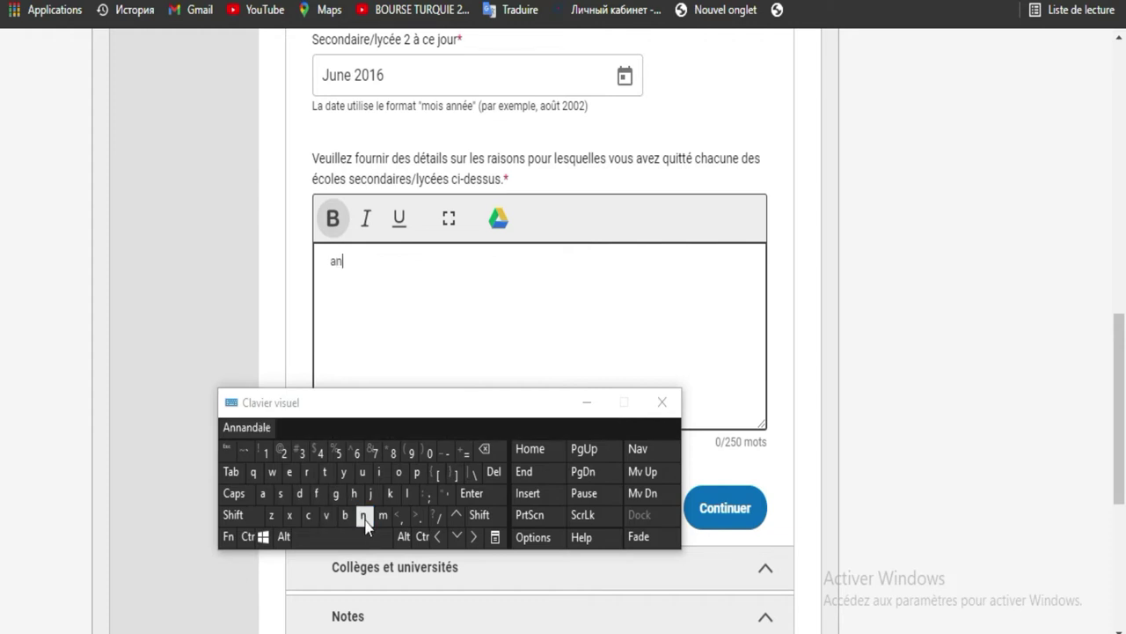
pyautogui.click(365, 518)
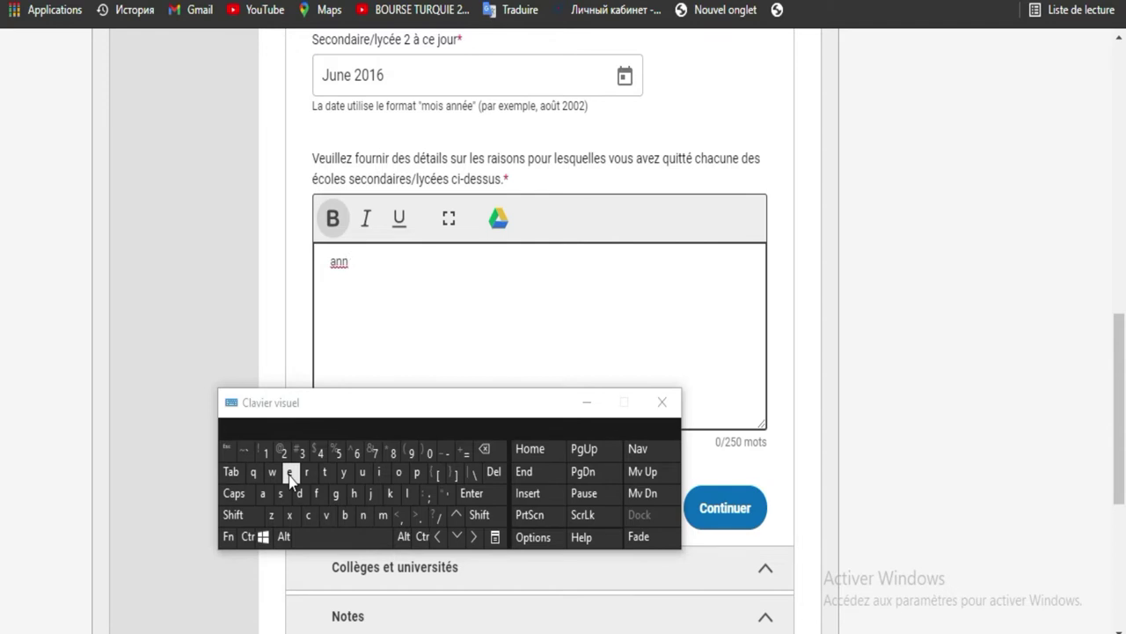
pyautogui.click(338, 537)
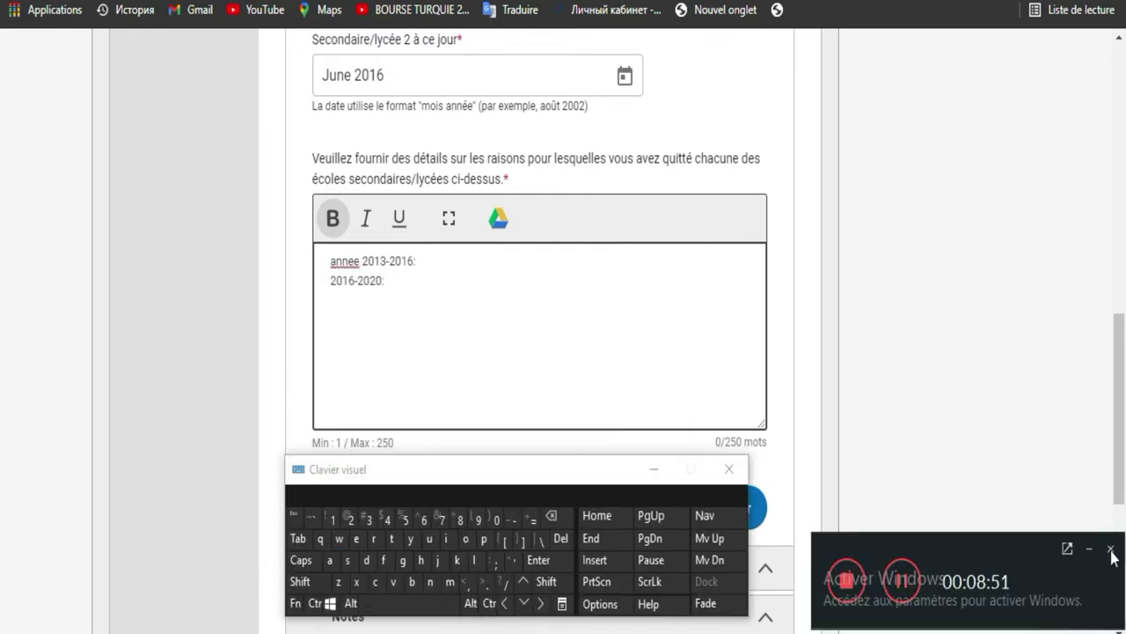
pyautogui.click(1089, 553)
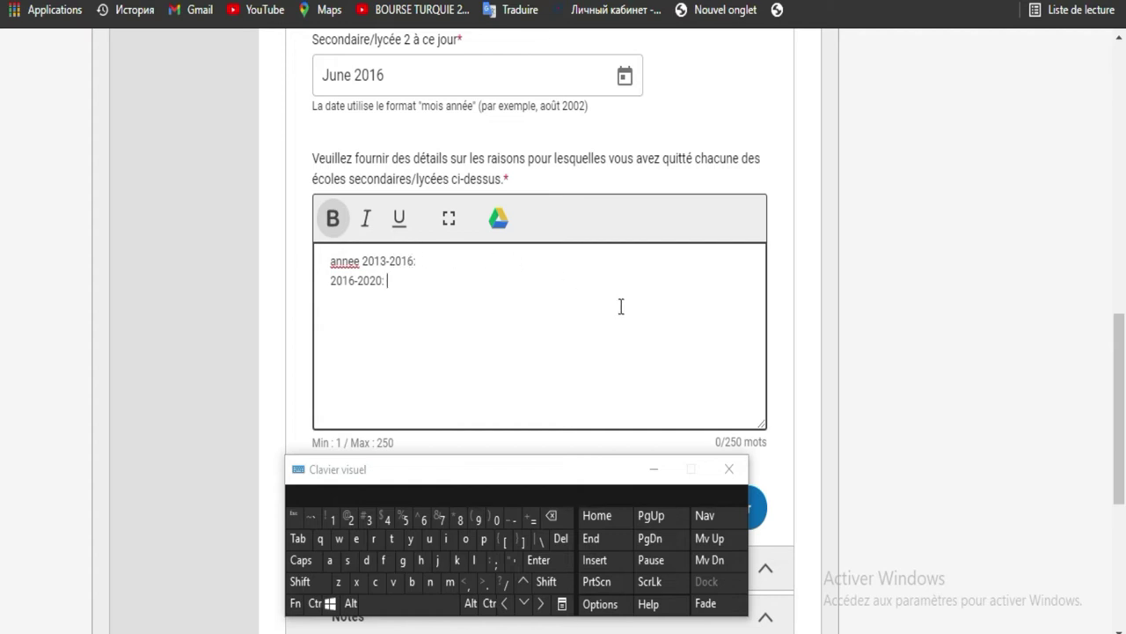
pyautogui.click(654, 469)
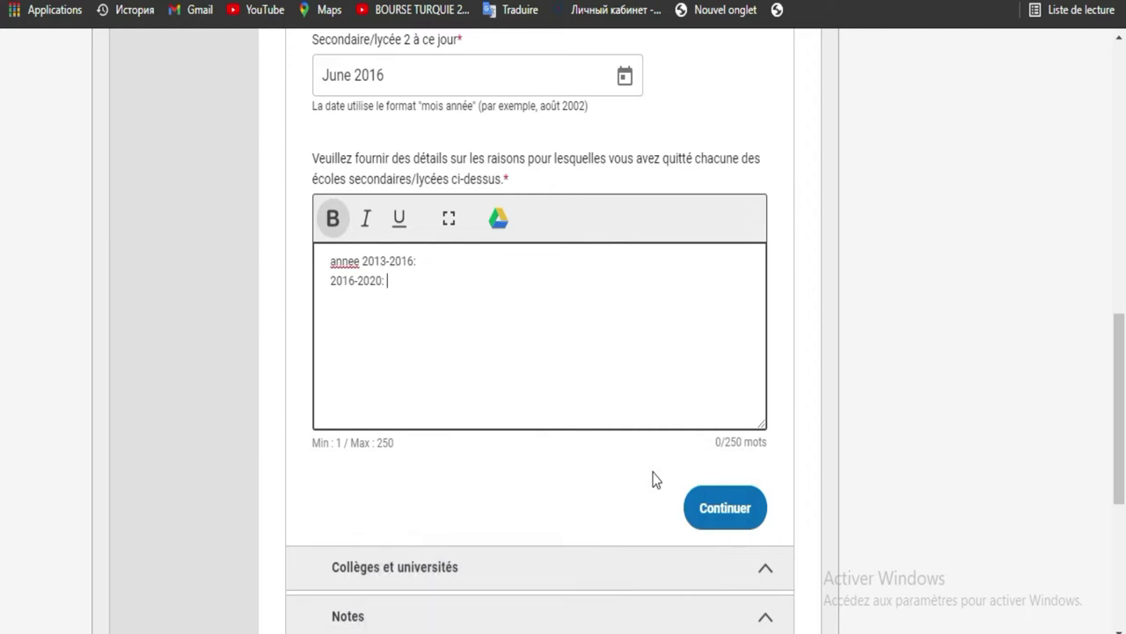
# - Save the other schools, answer 0 under Collèges et universités, and continue to Notes
pyautogui.click(729, 517)
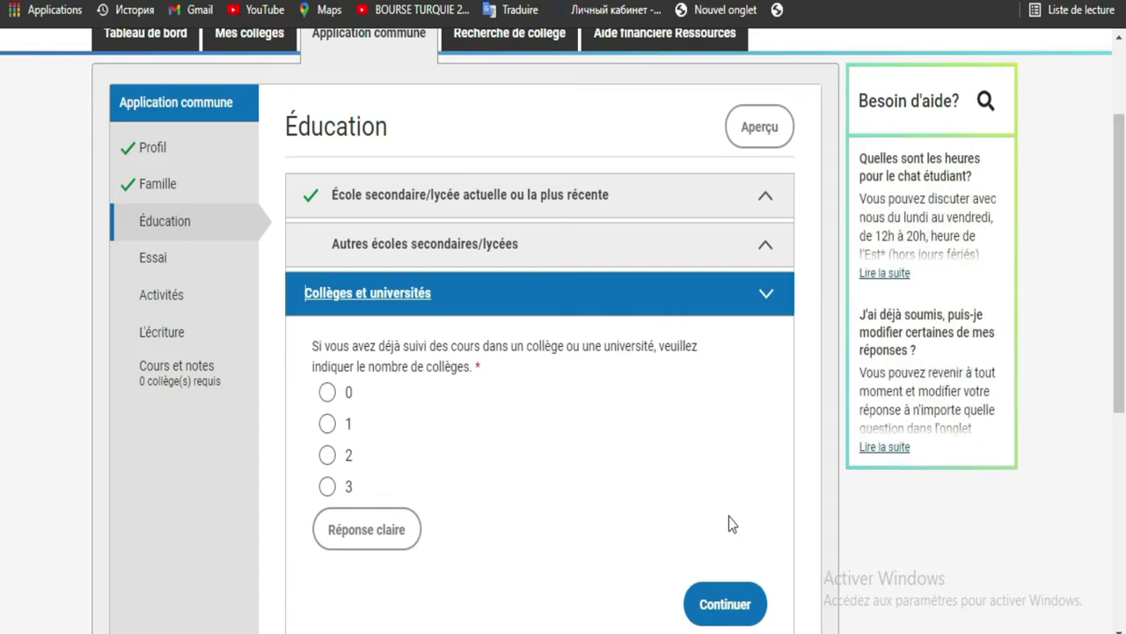
pyautogui.click(390, 387)
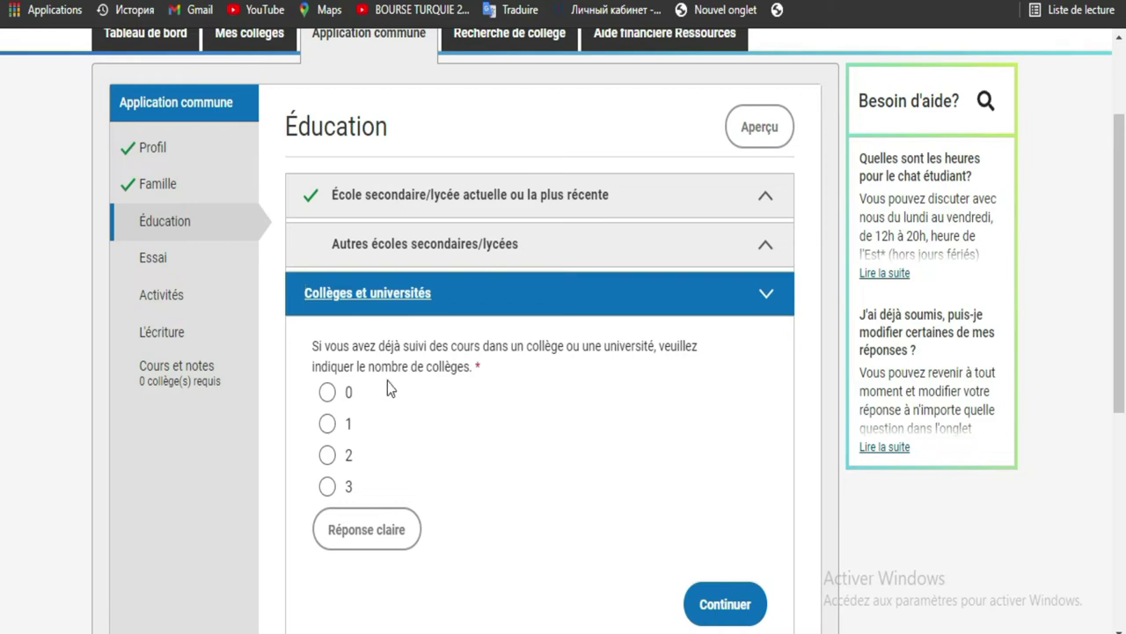
pyautogui.click(328, 394)
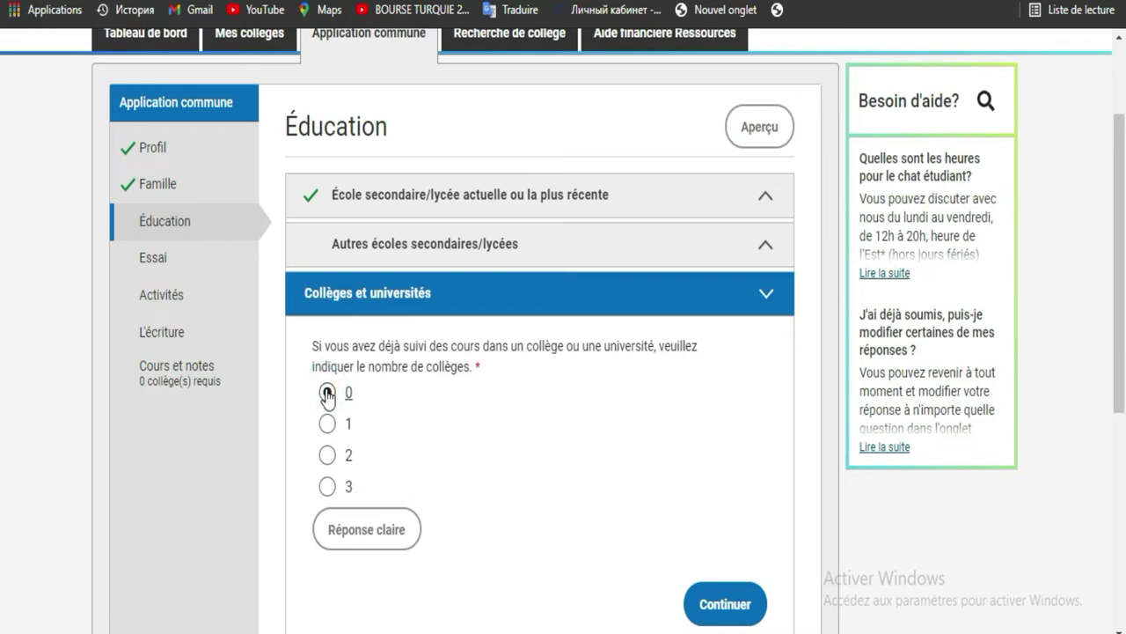
pyautogui.click(725, 608)
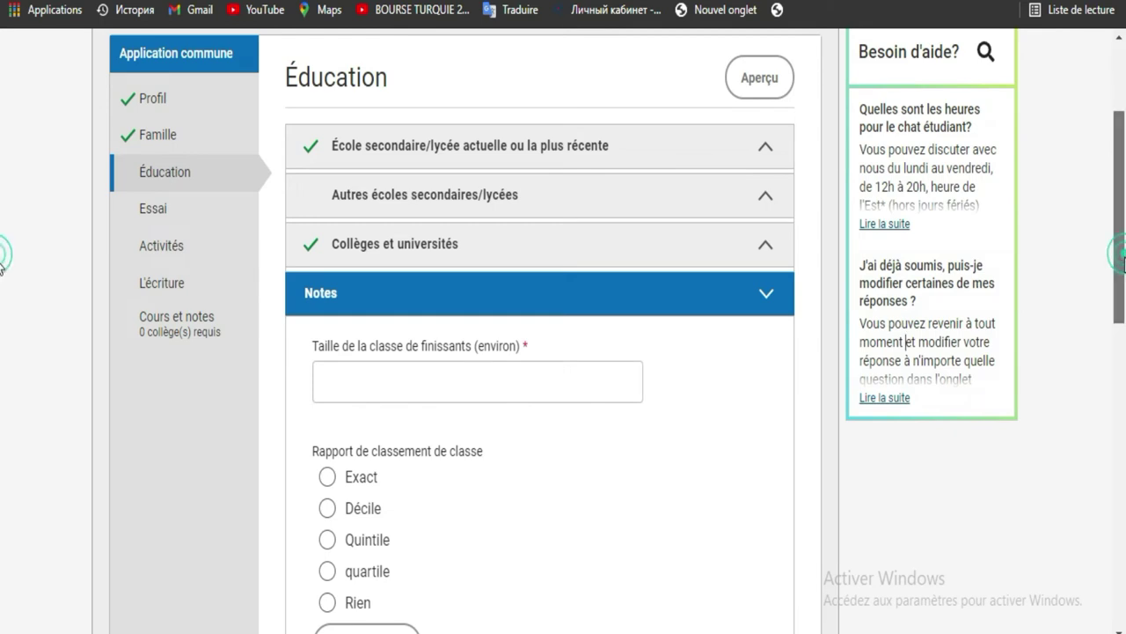
# - Choose Quintile for class rank reporting, then place the cursor in the Taille de la classe field
pyautogui.scroll(-2, 3, 266)
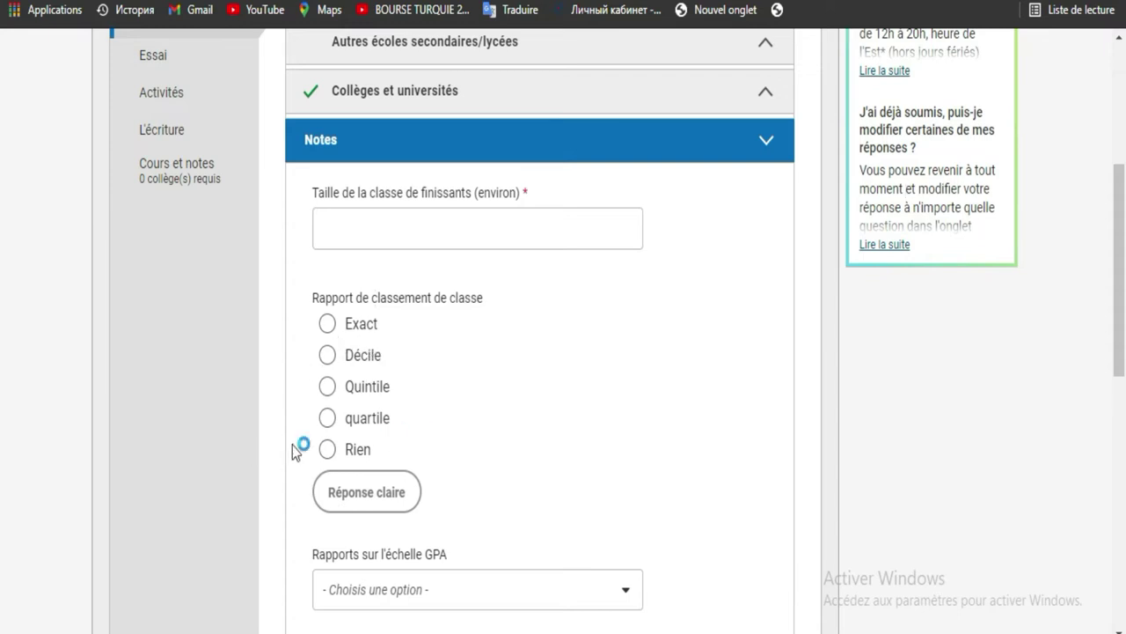
pyautogui.click(583, 385)
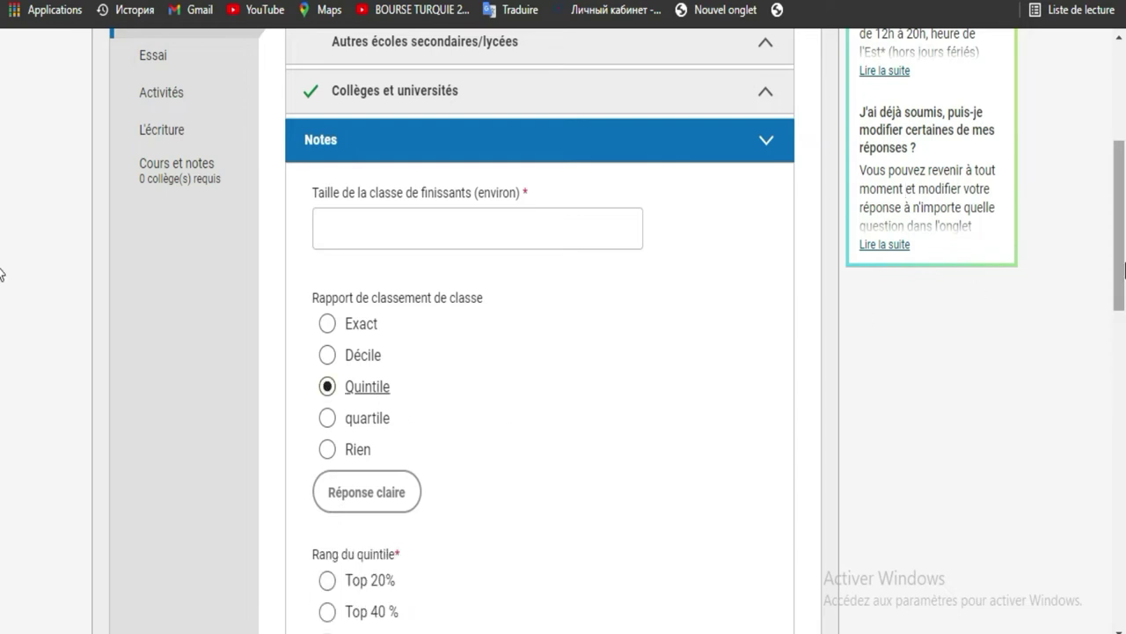
pyautogui.scroll(3, 2, 273)
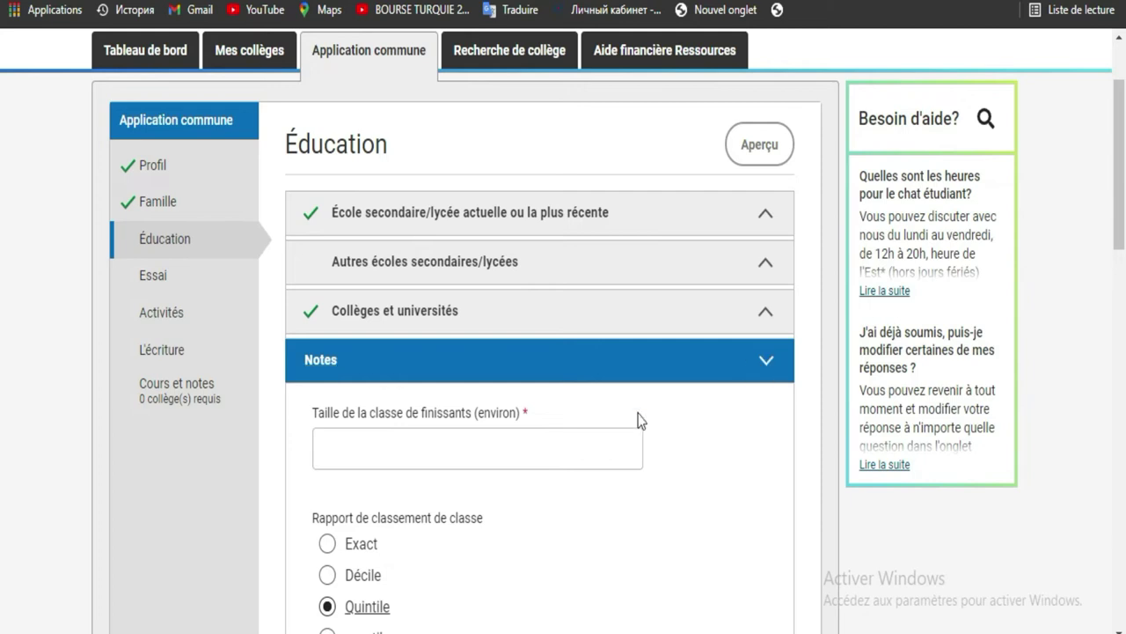
pyautogui.click(592, 442)
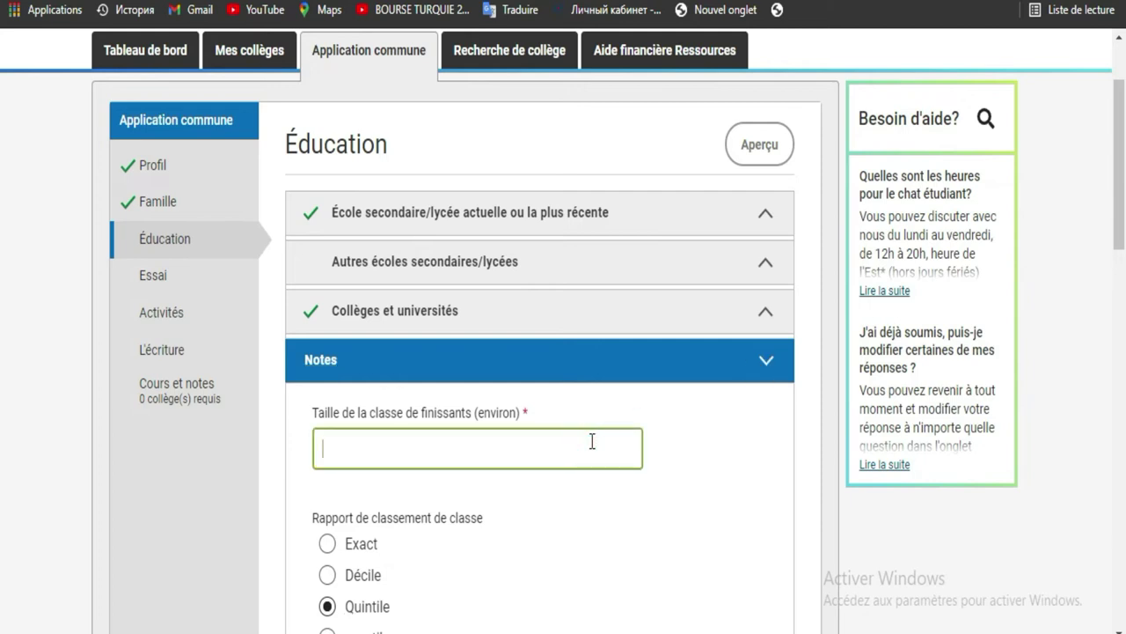
pyautogui.click(1002, 2)
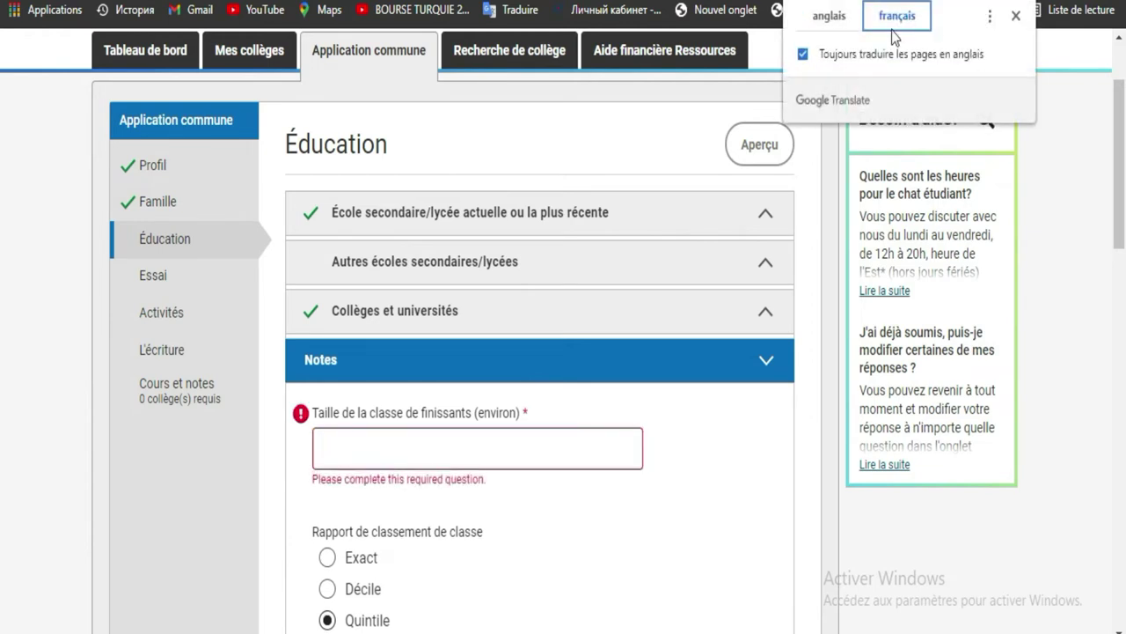
pyautogui.click(830, 25)
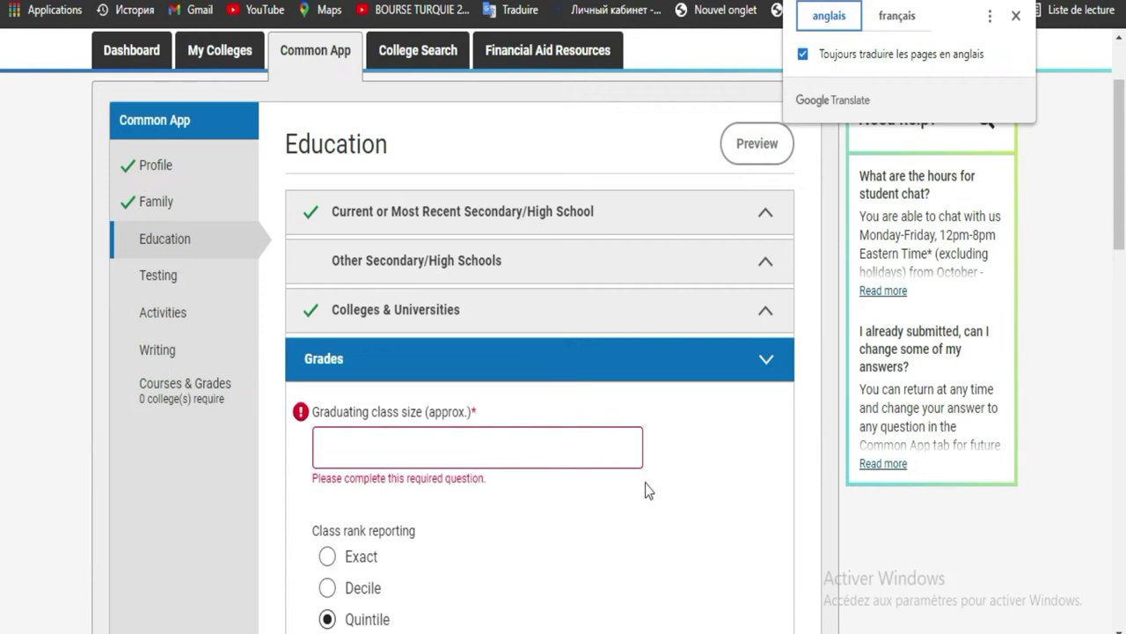
pyautogui.click(598, 445)
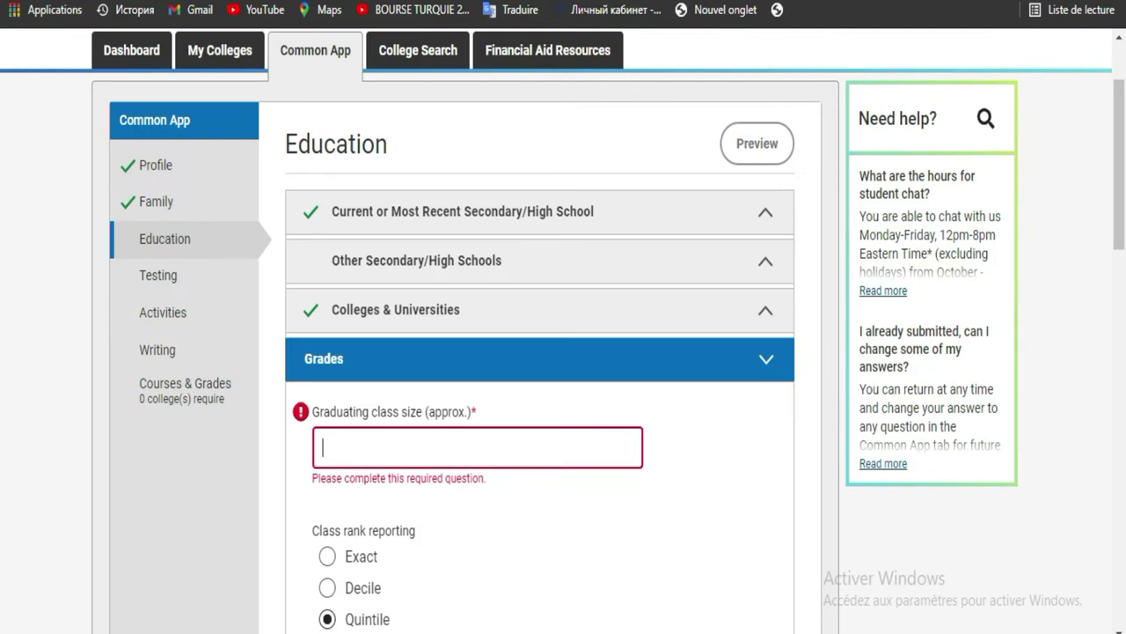
pyautogui.click(896, 16)
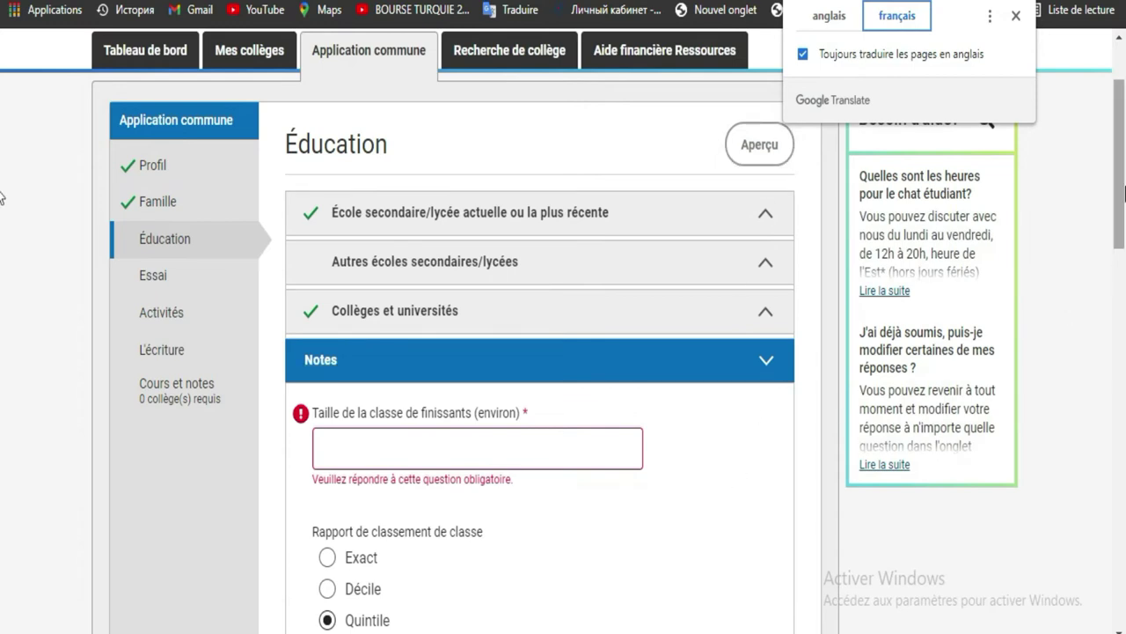
# - Choose Décile reporting, pick Top 70% as the decile rank, and set weighting to Non pondéré
pyautogui.scroll(-3, 2, 212)
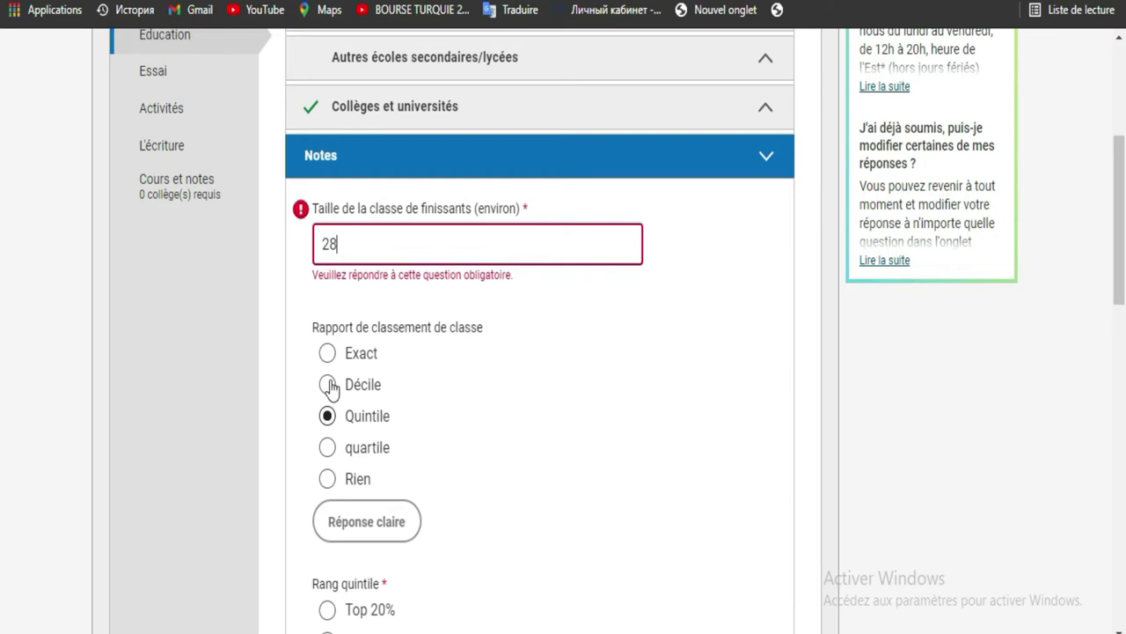
pyautogui.click(328, 386)
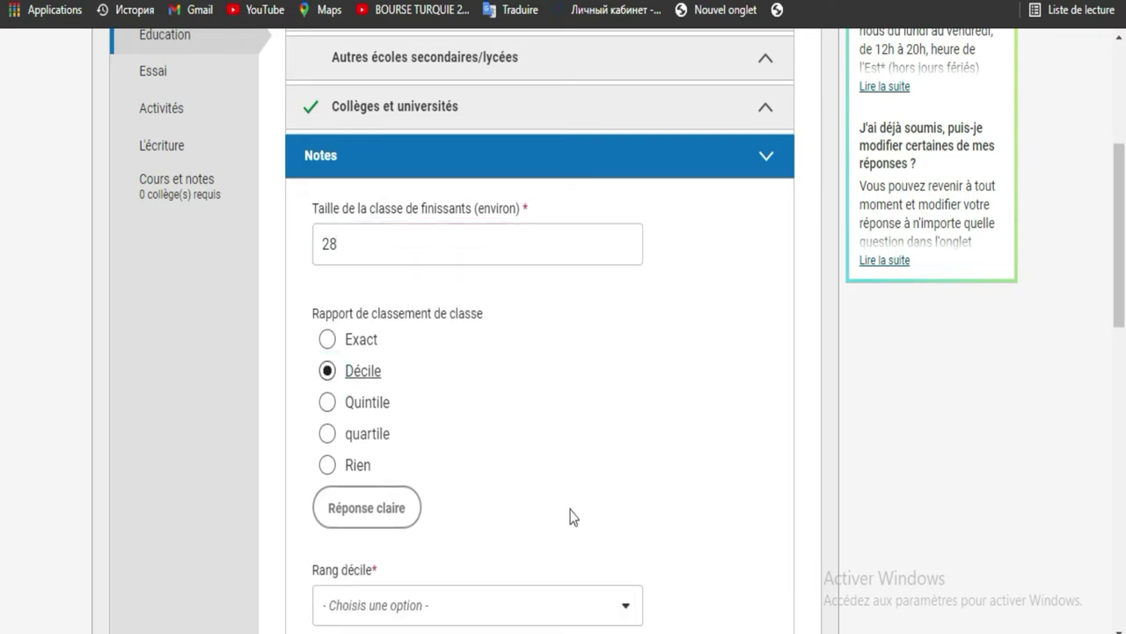
pyautogui.scroll(-3, 2, 261)
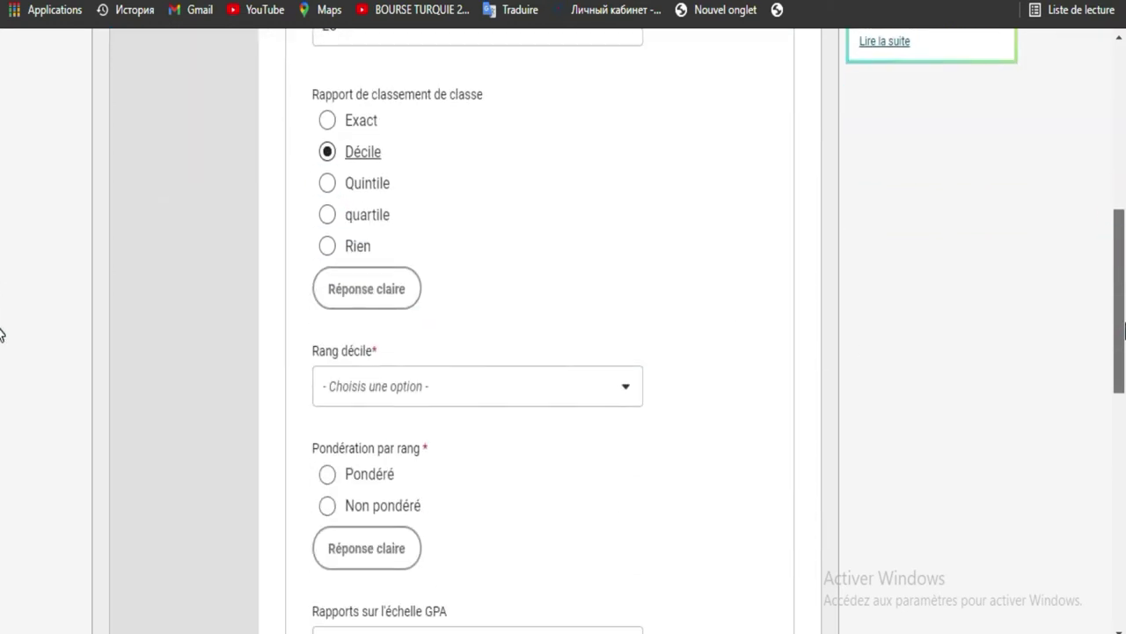
pyautogui.click(619, 374)
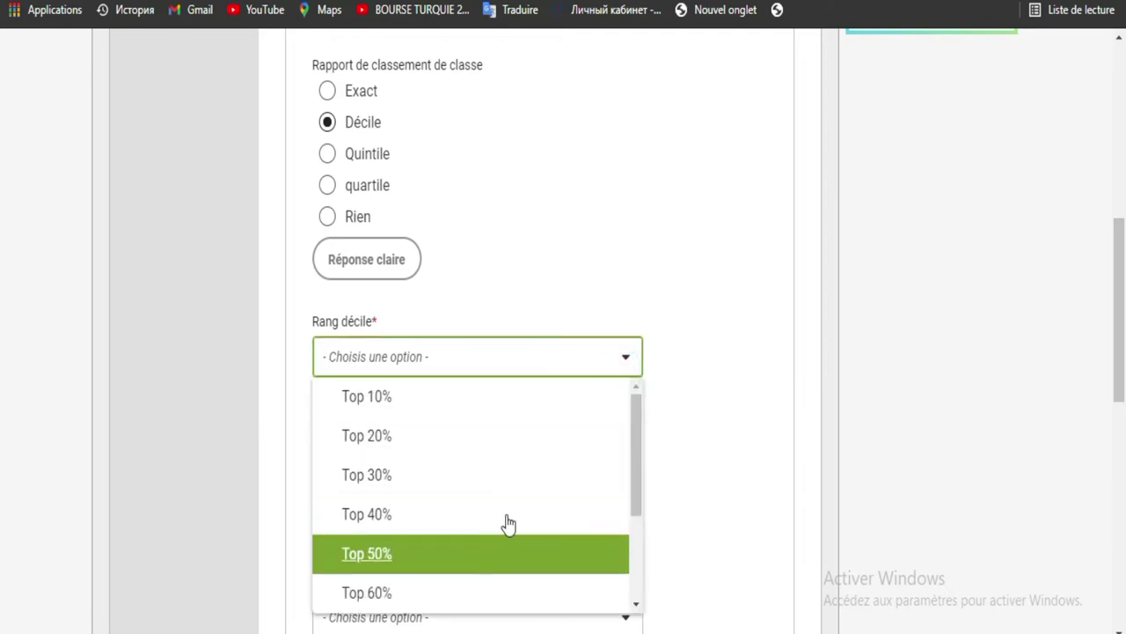
pyautogui.moveTo(635, 443); pyautogui.dragTo(634, 490)
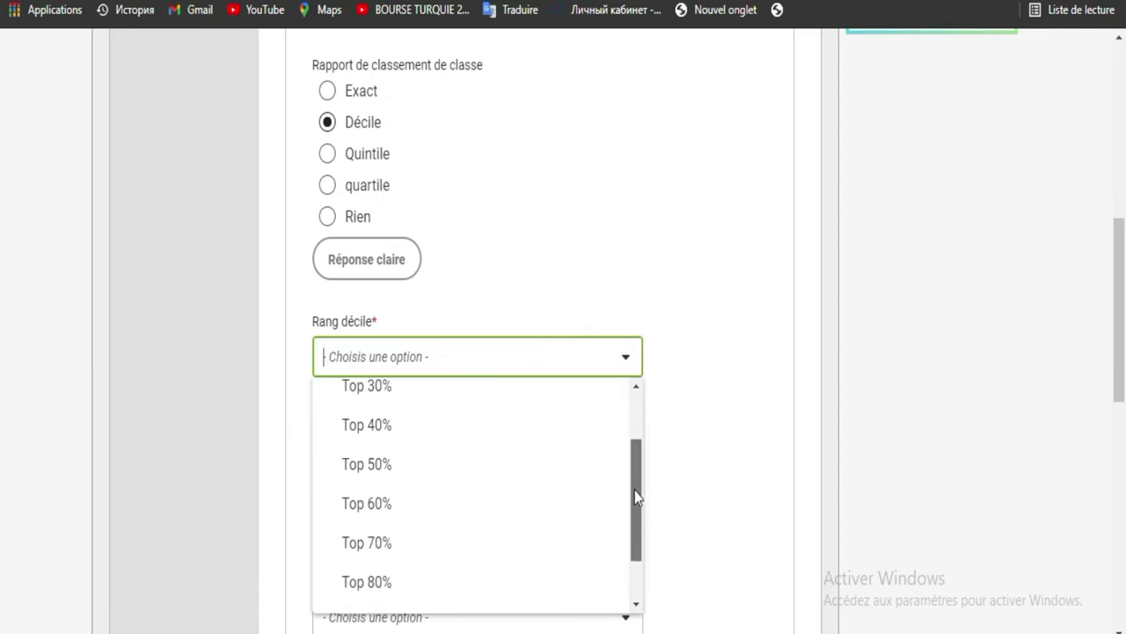
pyautogui.click(419, 566)
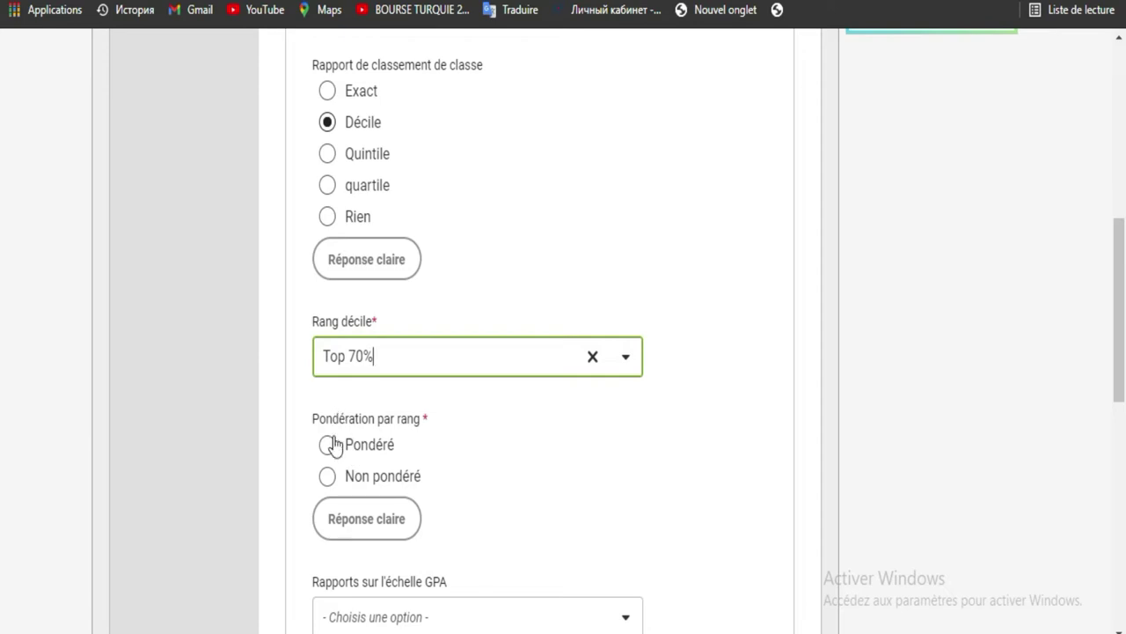
pyautogui.click(326, 477)
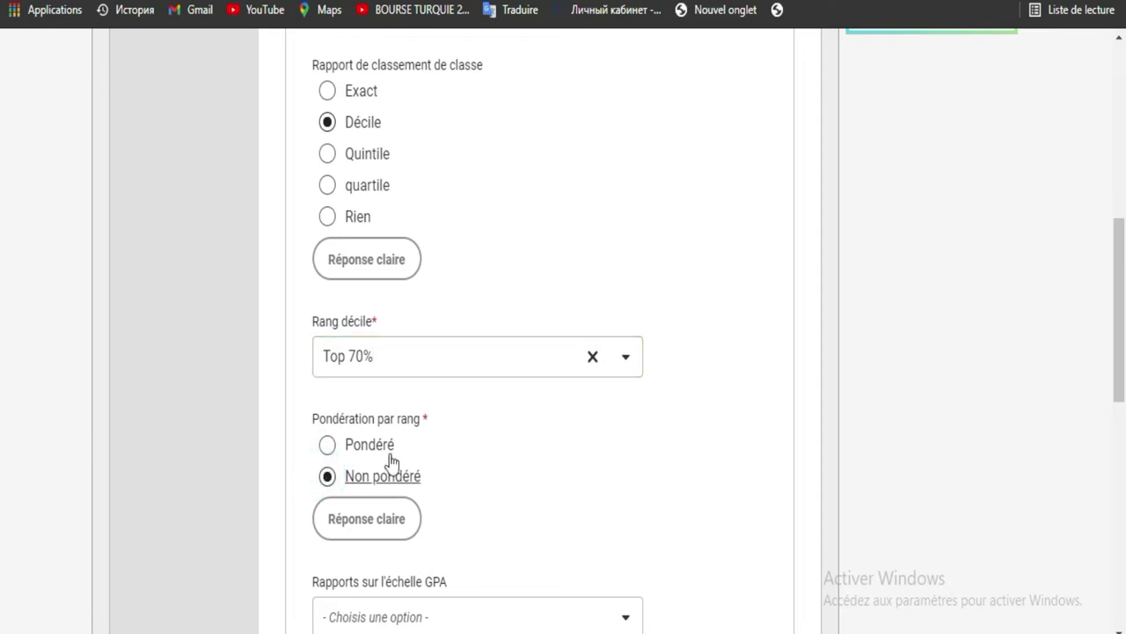
pyautogui.moveTo(1121, 317); pyautogui.dragTo(1121, 387)
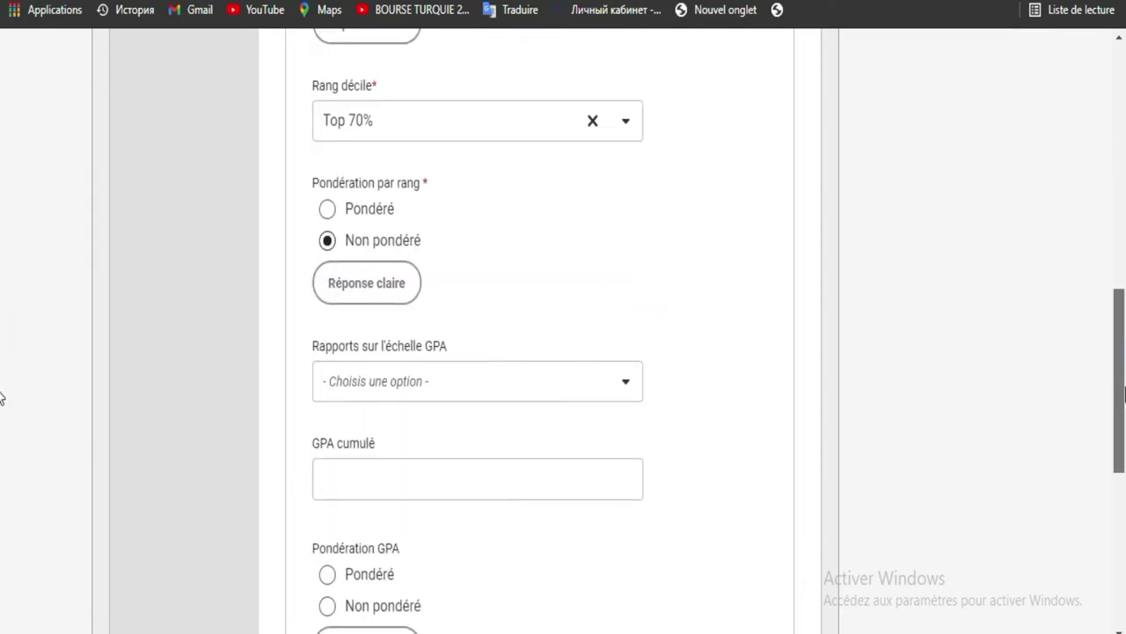
# - Set the GPA scale to 20, enter cumulative GPA 14, mark it Non pondéré, and continue
pyautogui.click(608, 392)
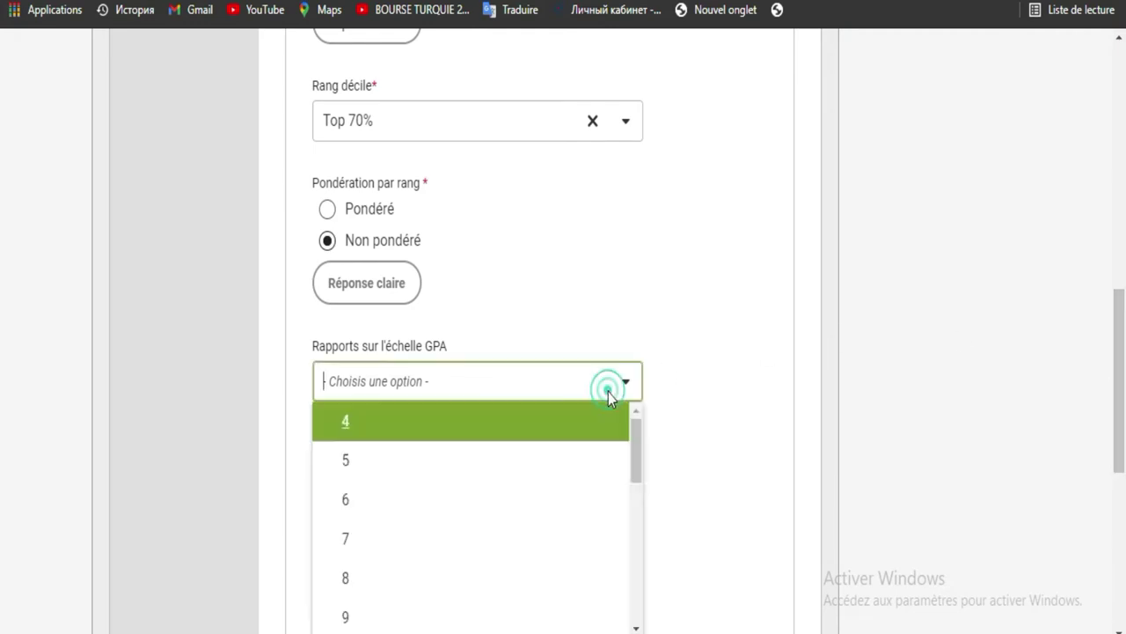
pyautogui.moveTo(636, 424); pyautogui.dragTo(640, 568)
pyautogui.click(387, 606)
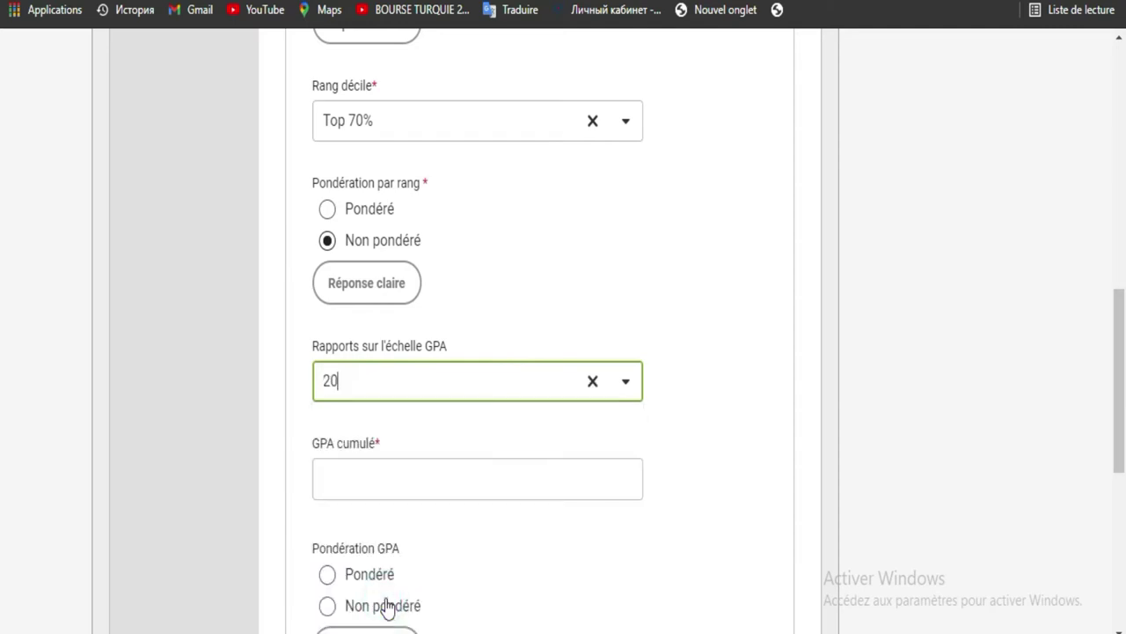
pyautogui.click(483, 482)
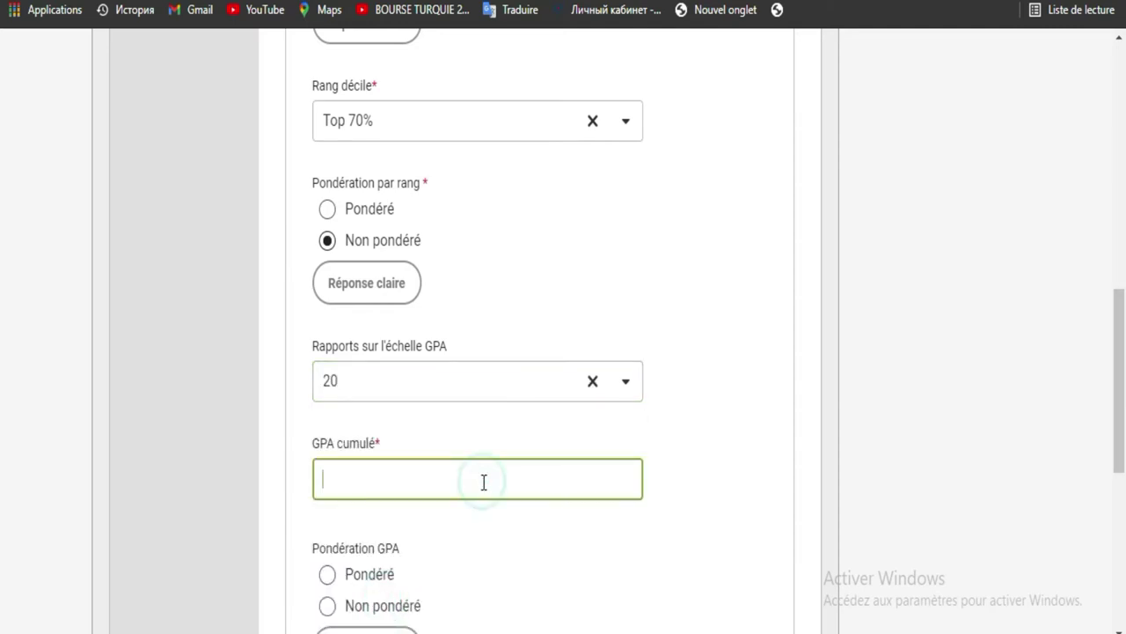
pyautogui.click(857, 344)
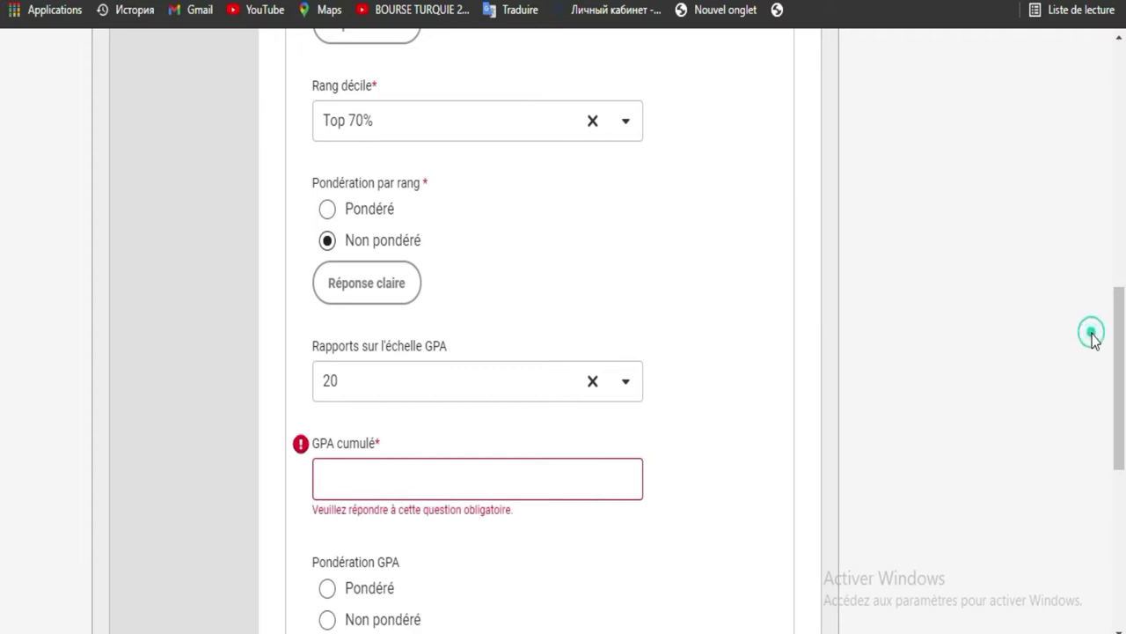
pyautogui.moveTo(1123, 347); pyautogui.dragTo(1124, 413)
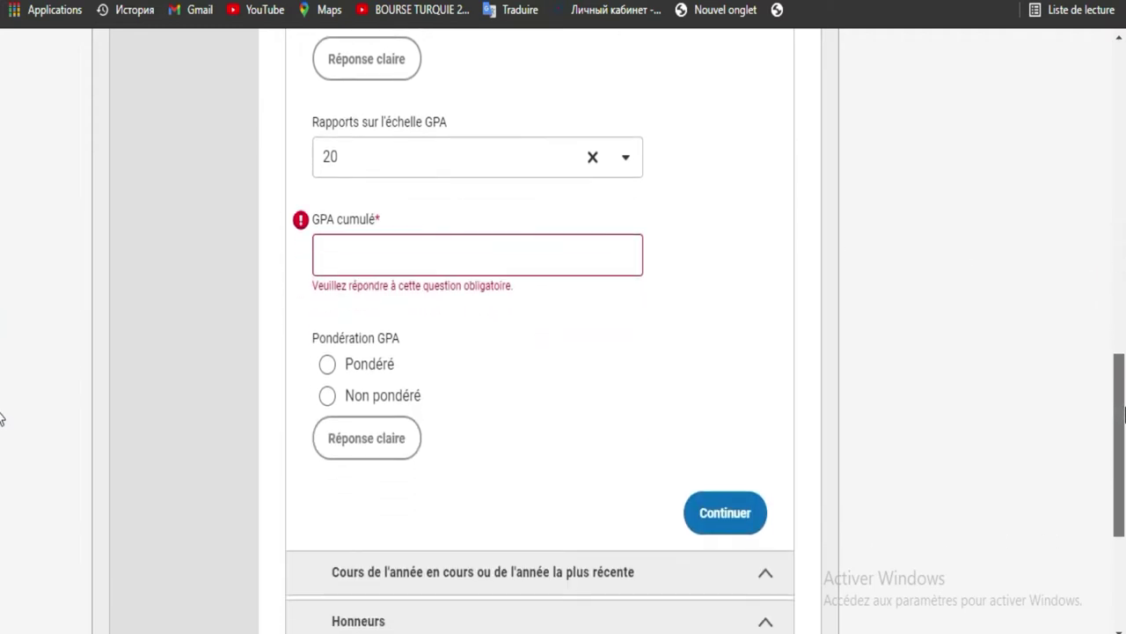
pyautogui.click(621, 260)
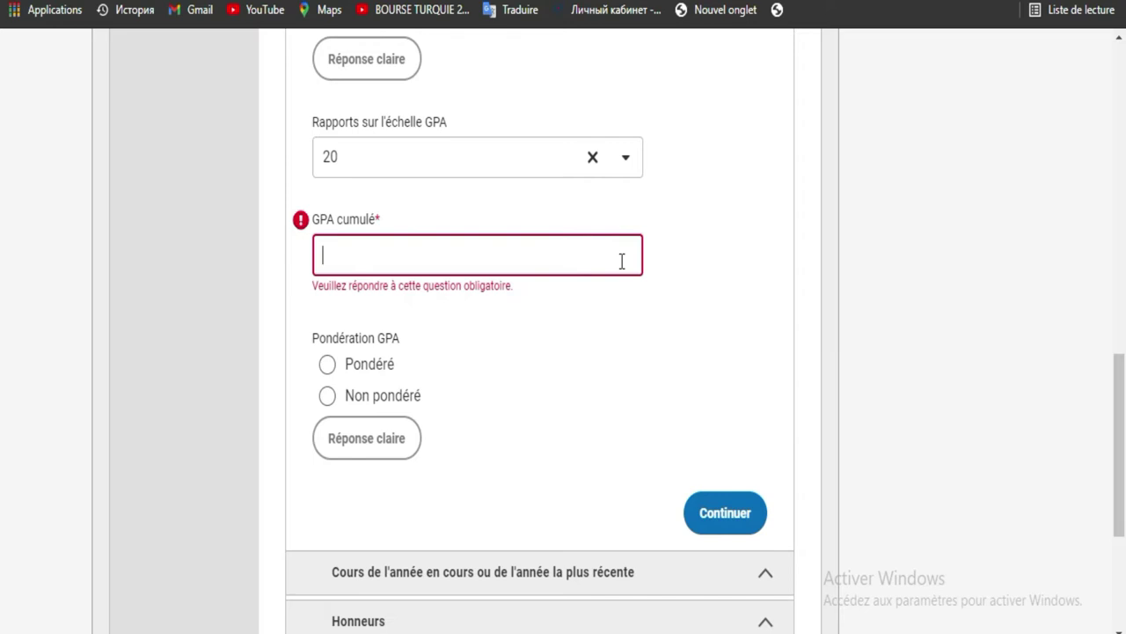
pyautogui.write('14')
pyautogui.click(328, 397)
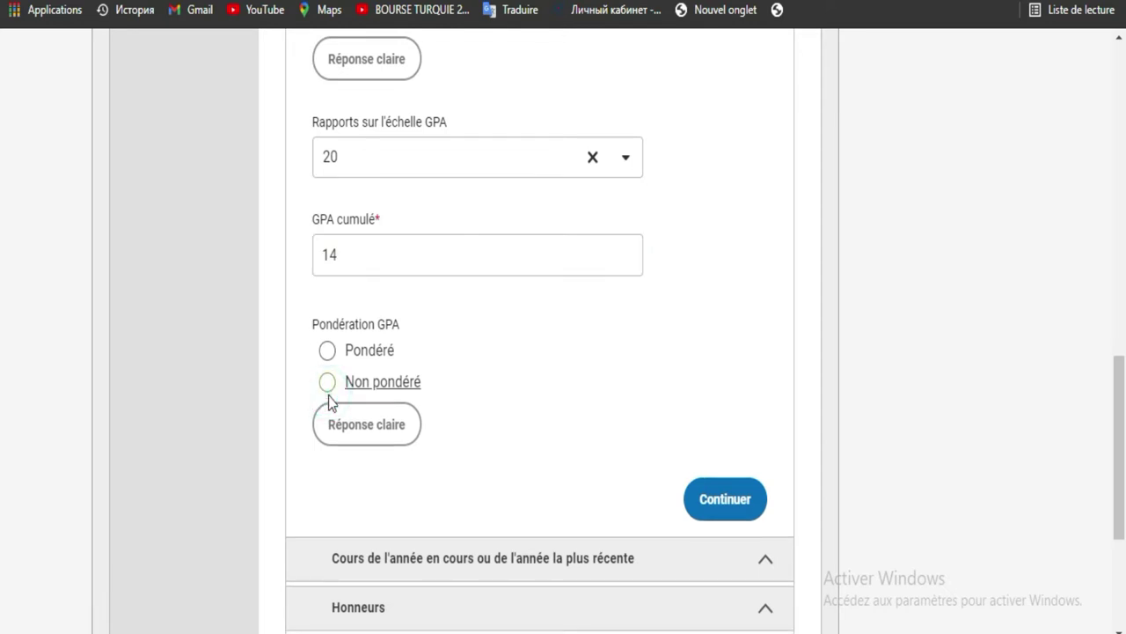
pyautogui.click(326, 387)
pyautogui.click(735, 501)
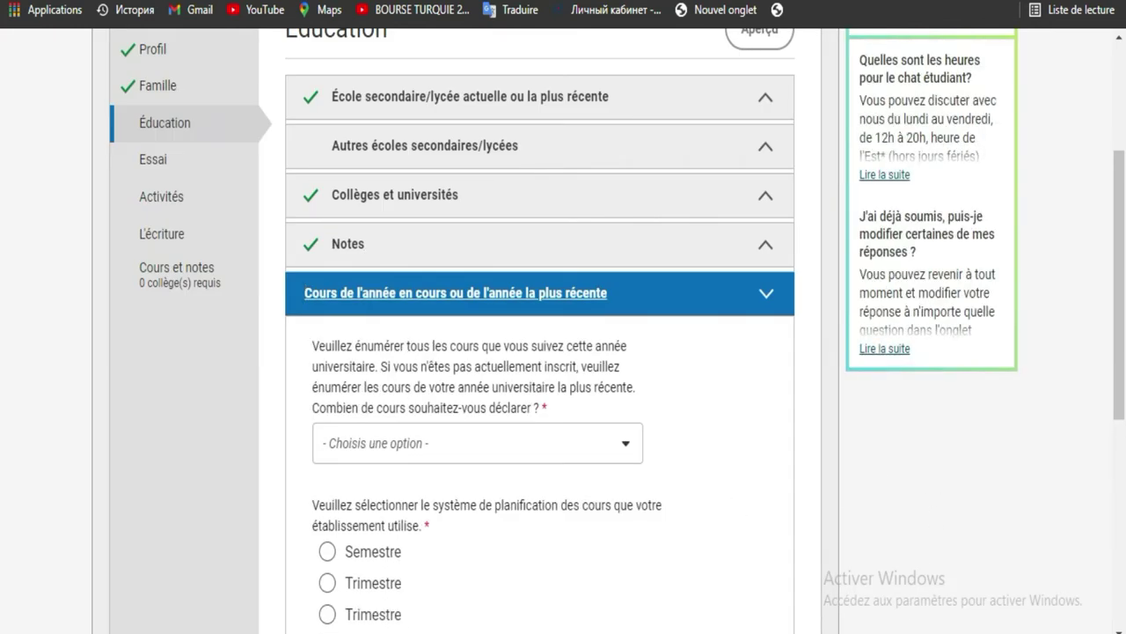
# - Bring up the 'Cours de l'année en cours ou de l'année la plus récente' section
pyautogui.click(898, 633)
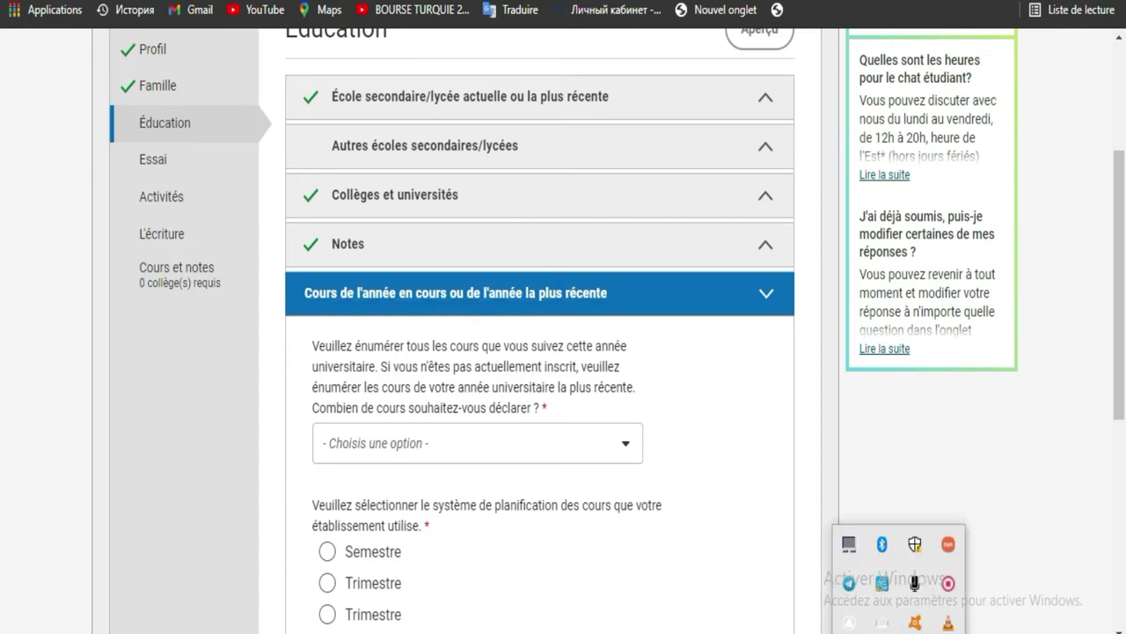
pyautogui.rightClick(950, 586)
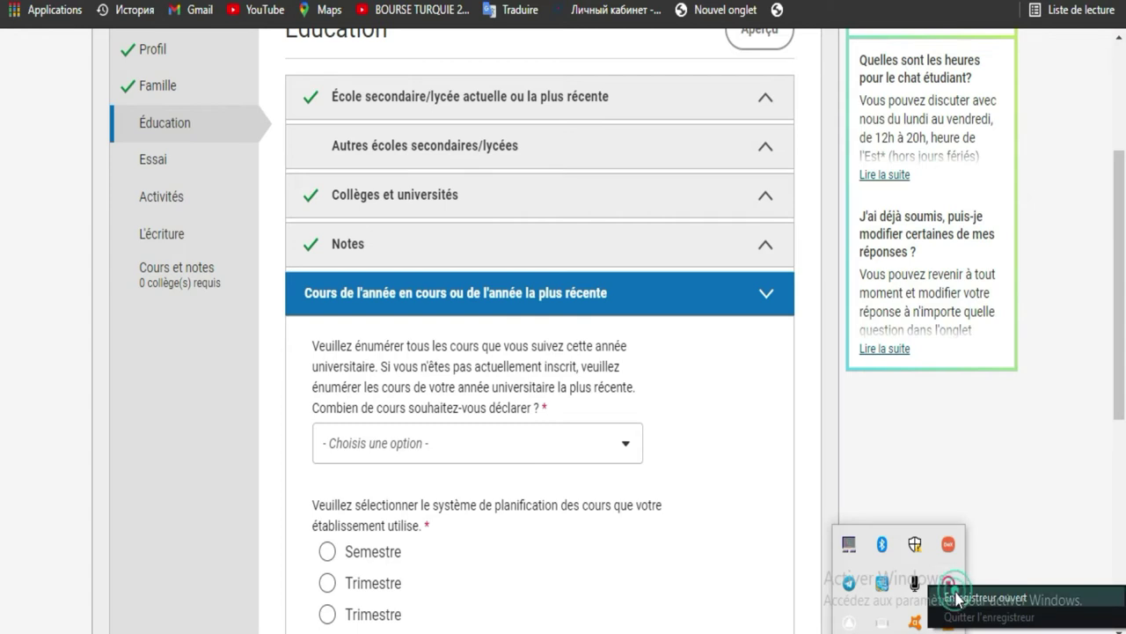
pyautogui.click(957, 598)
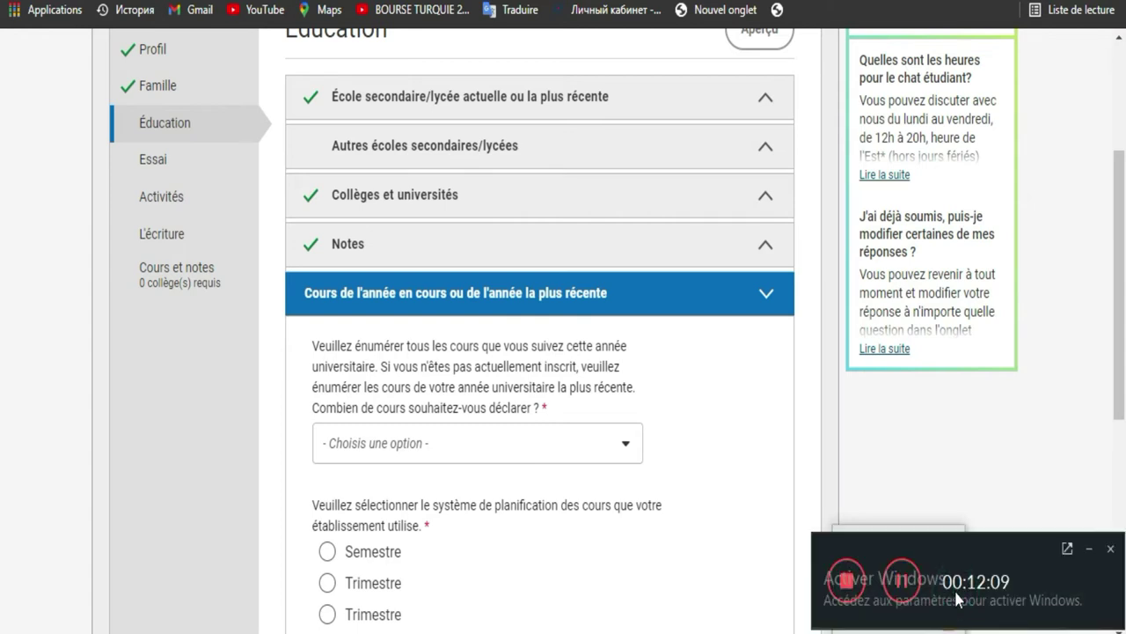
pyautogui.click(1090, 549)
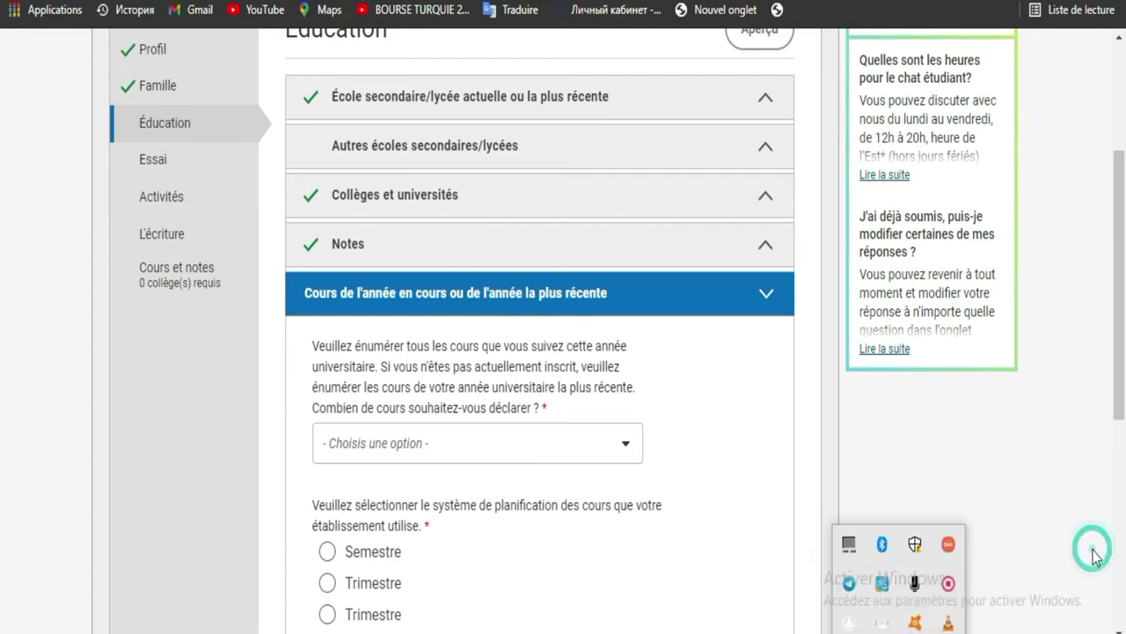
pyautogui.click(924, 469)
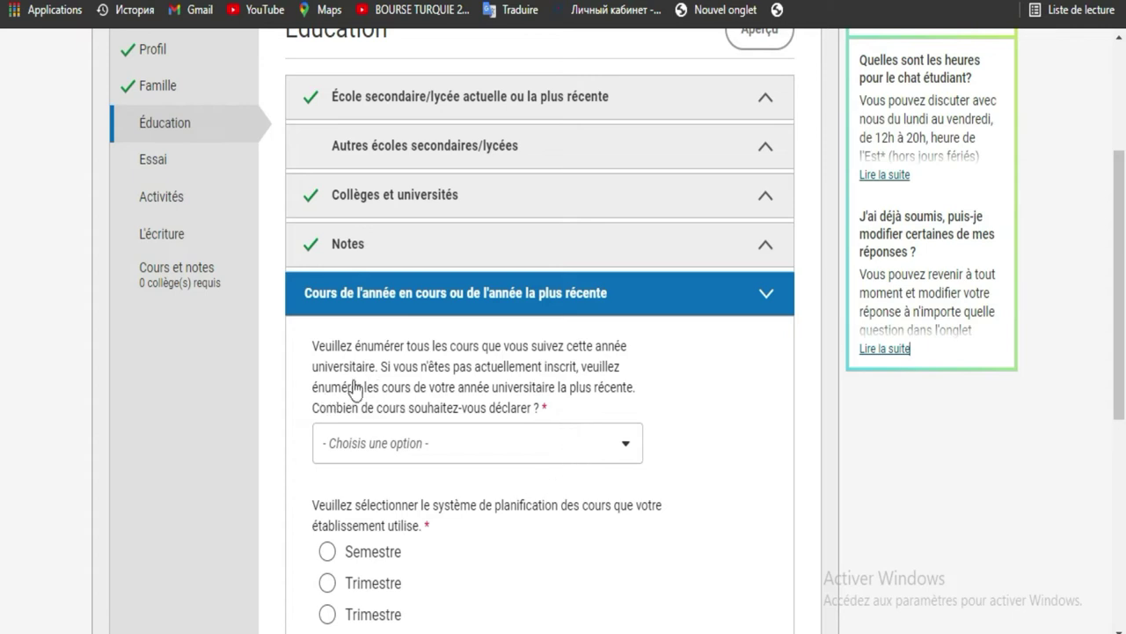
# - Pick 5 in the 'Combien de cours' dropdown and choose Semestre as the scheduling system
pyautogui.click(604, 451)
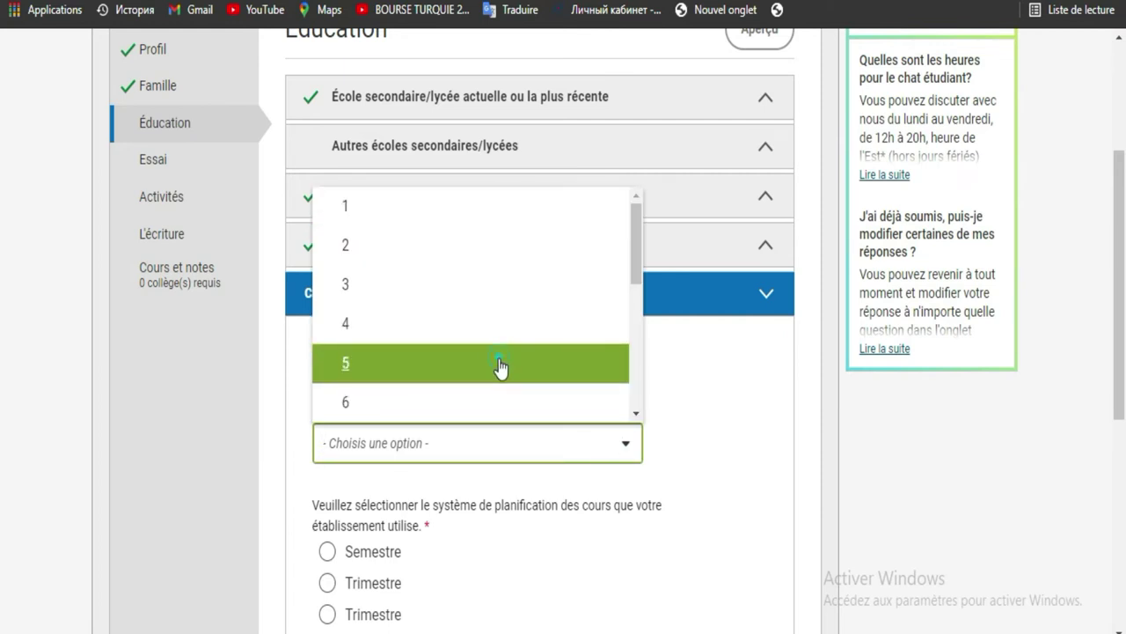
pyautogui.click(501, 368)
pyautogui.moveTo(1122, 214); pyautogui.dragTo(1124, 295)
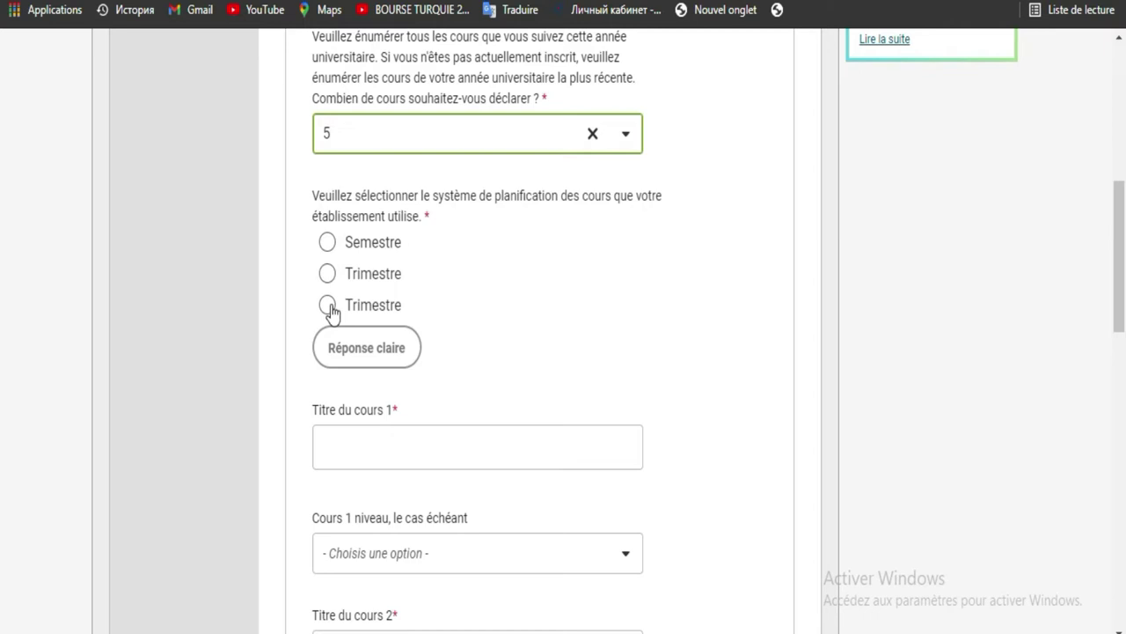
pyautogui.click(328, 243)
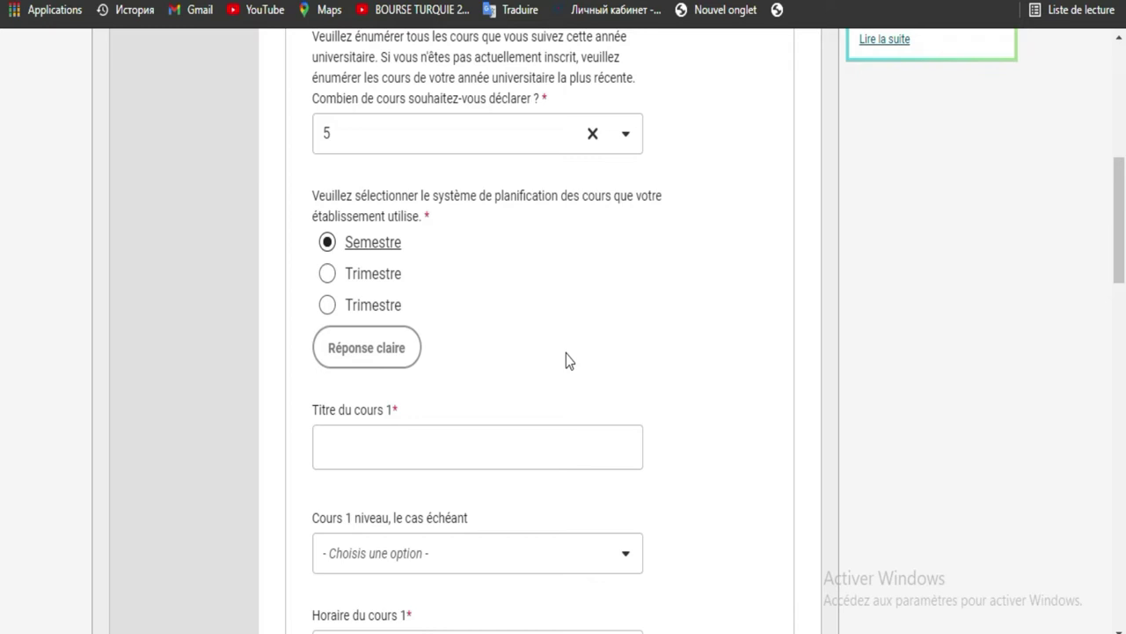
pyautogui.moveTo(1123, 221); pyautogui.dragTo(1118, 283)
# - Enter 'mathematics' as the title of course 1
pyautogui.click(585, 164)
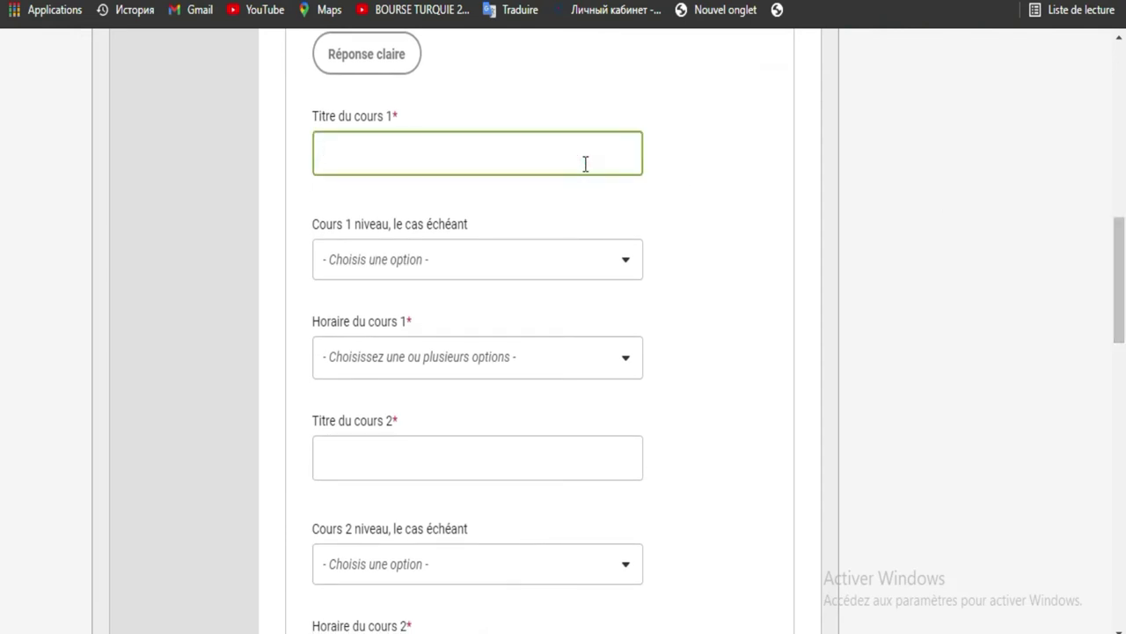
pyautogui.click(618, 259)
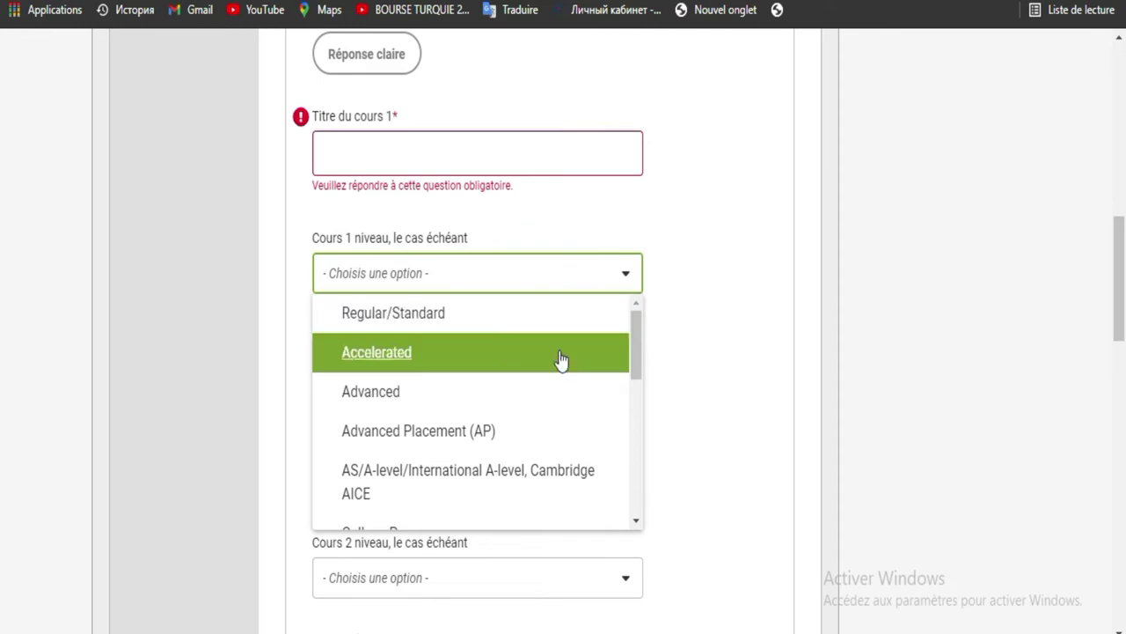
pyautogui.click(510, 147)
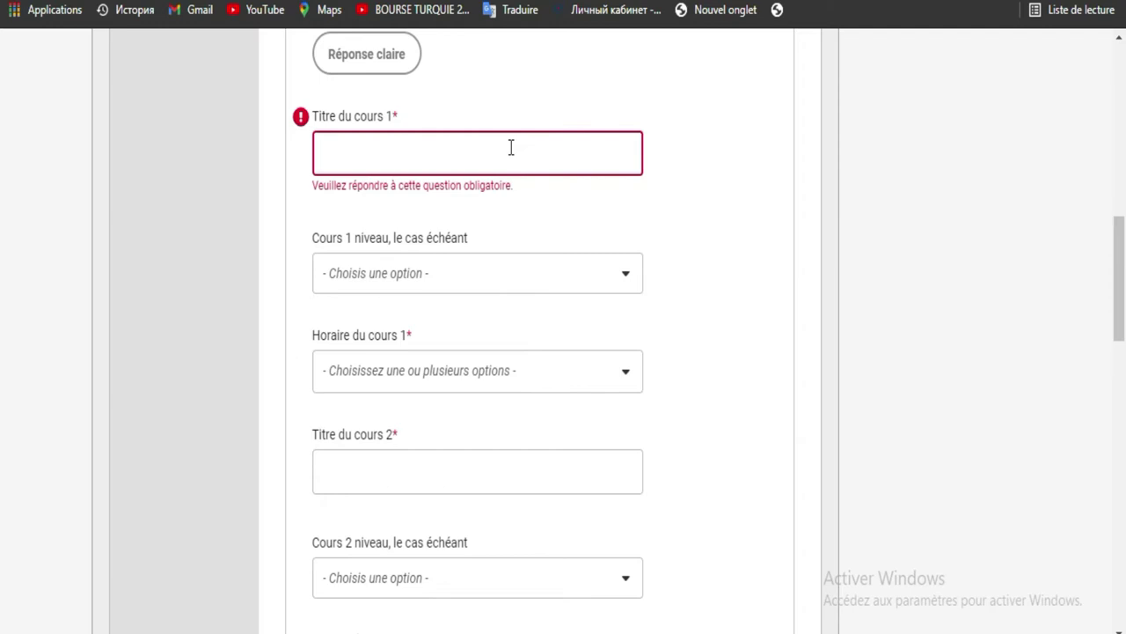
pyautogui.write('mathematiques')
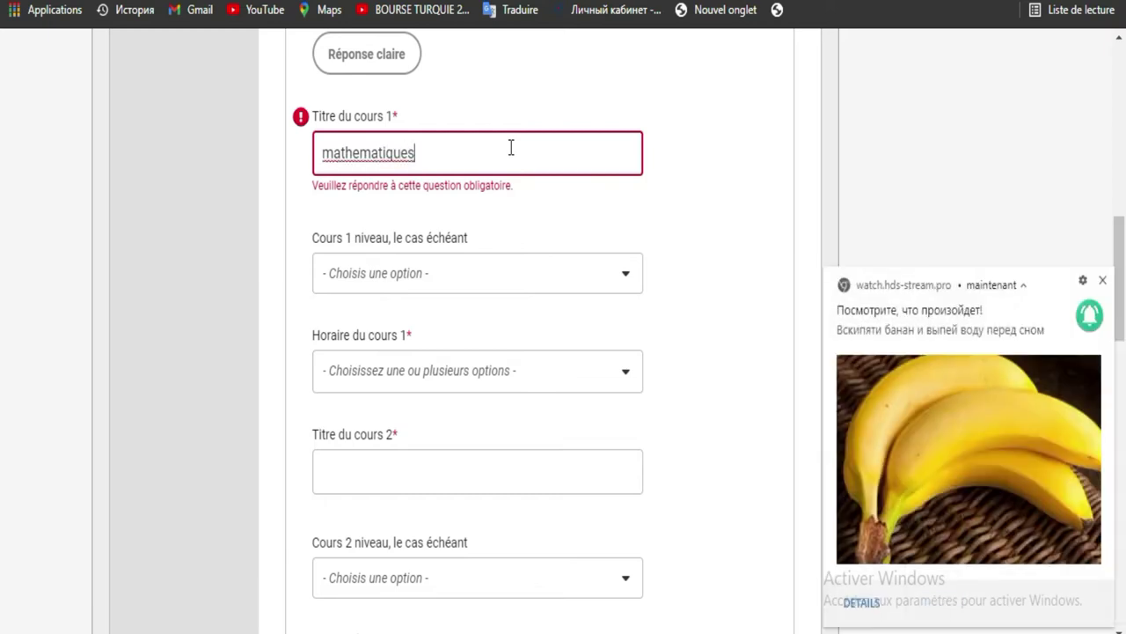
pyautogui.click(1102, 281)
pyautogui.moveTo(1125, 275); pyautogui.dragTo(1120, 231)
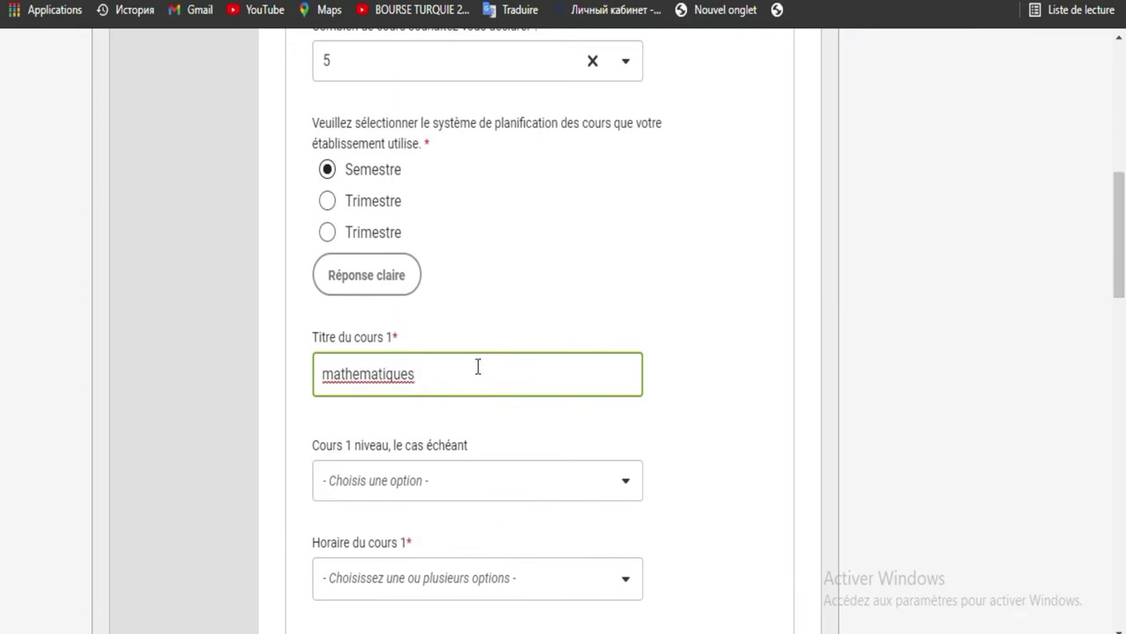
pyautogui.press('BackSpace')
pyautogui.press('BackSpace')
pyautogui.press('BackSpace')
pyautogui.press('BackSpace')
pyautogui.write('cs')
# - Set course 1's level to Regular/Standard and its schedule to Année complète only
pyautogui.click(468, 499)
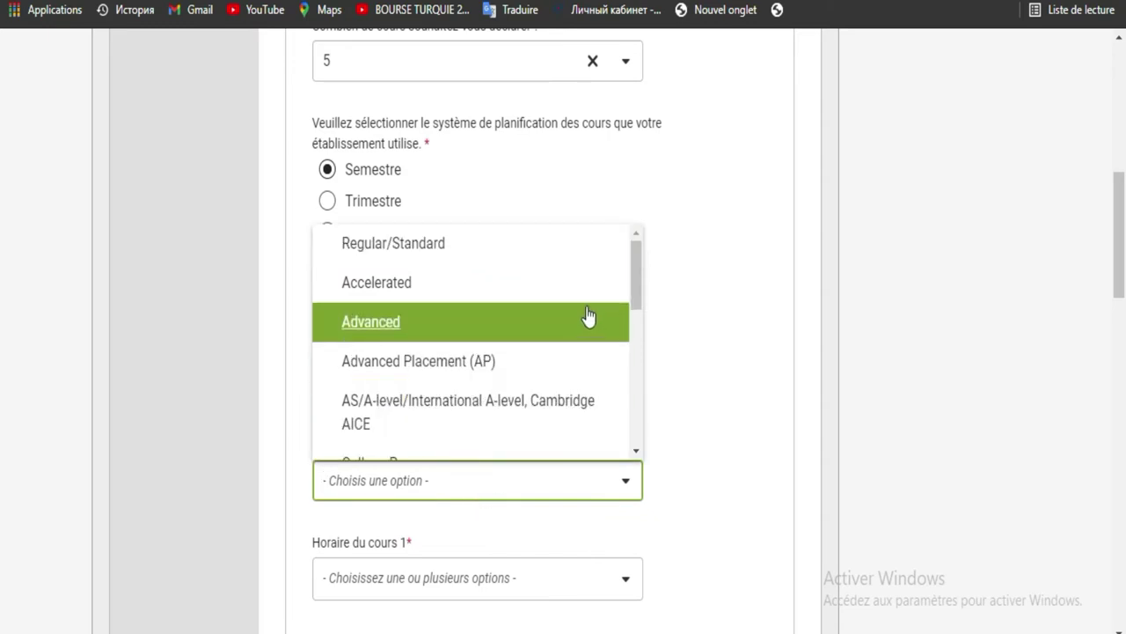
pyautogui.moveTo(643, 277)
pyautogui.mouseDown()
pyautogui.moveTo(640, 301)
pyautogui.moveTo(639, 258)
pyautogui.mouseUp()
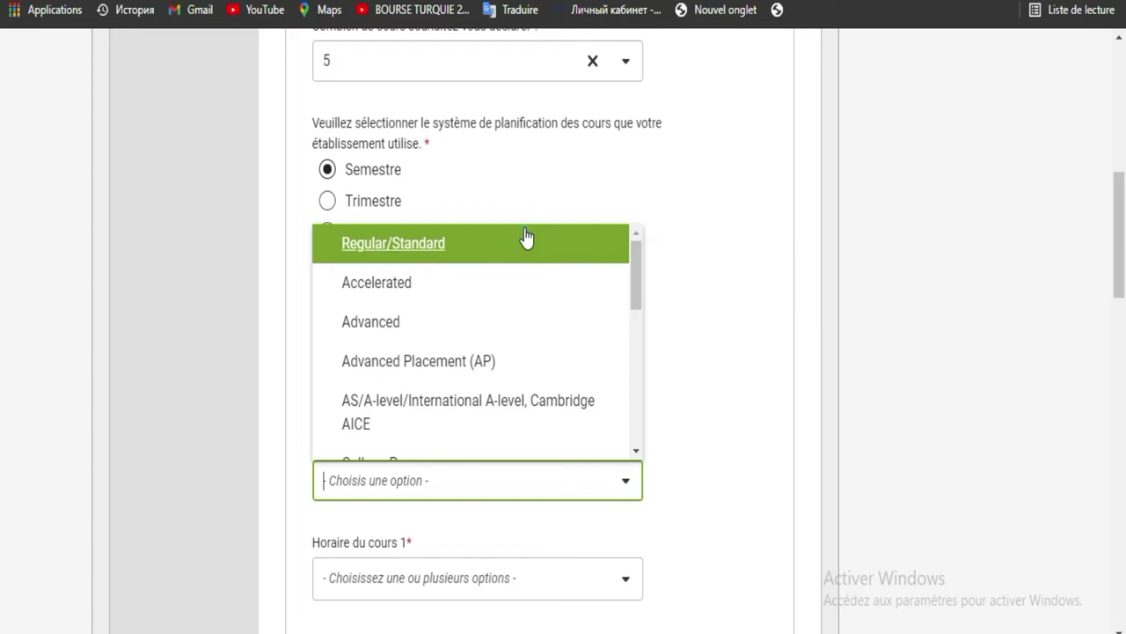
pyautogui.click(526, 238)
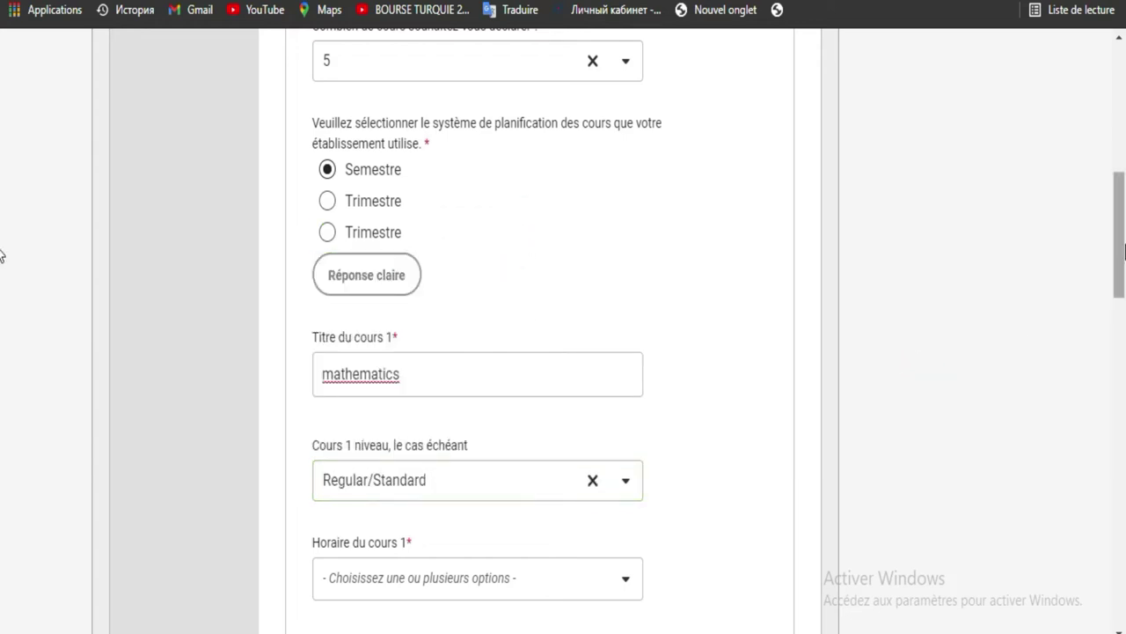
pyautogui.scroll(-4, 2, 255)
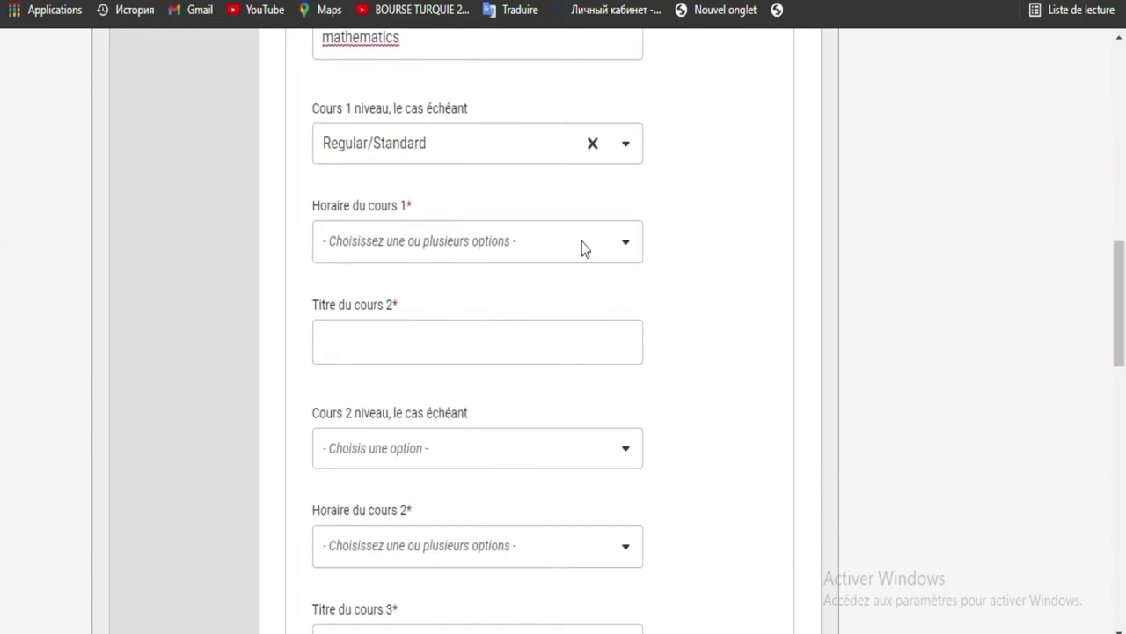
pyautogui.click(581, 244)
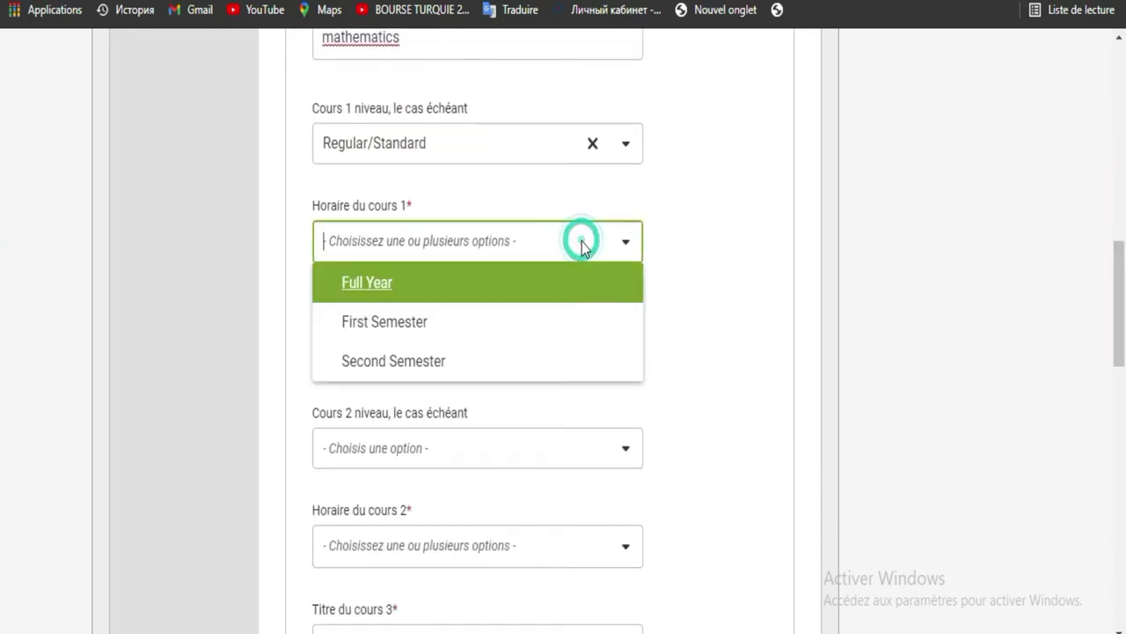
pyautogui.click(513, 327)
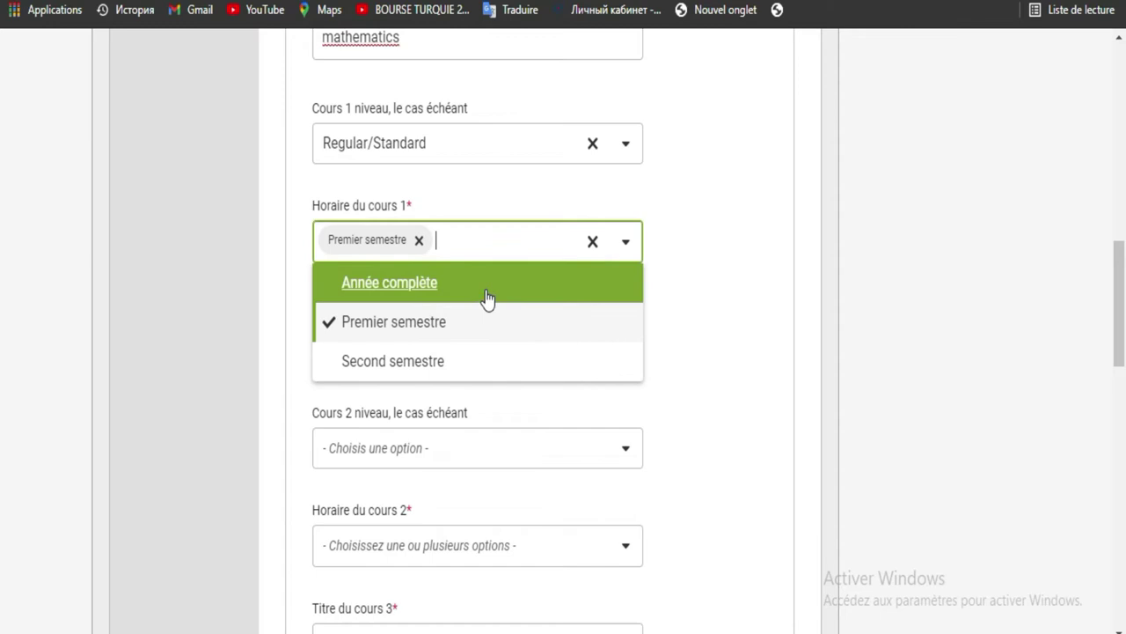
pyautogui.click(486, 299)
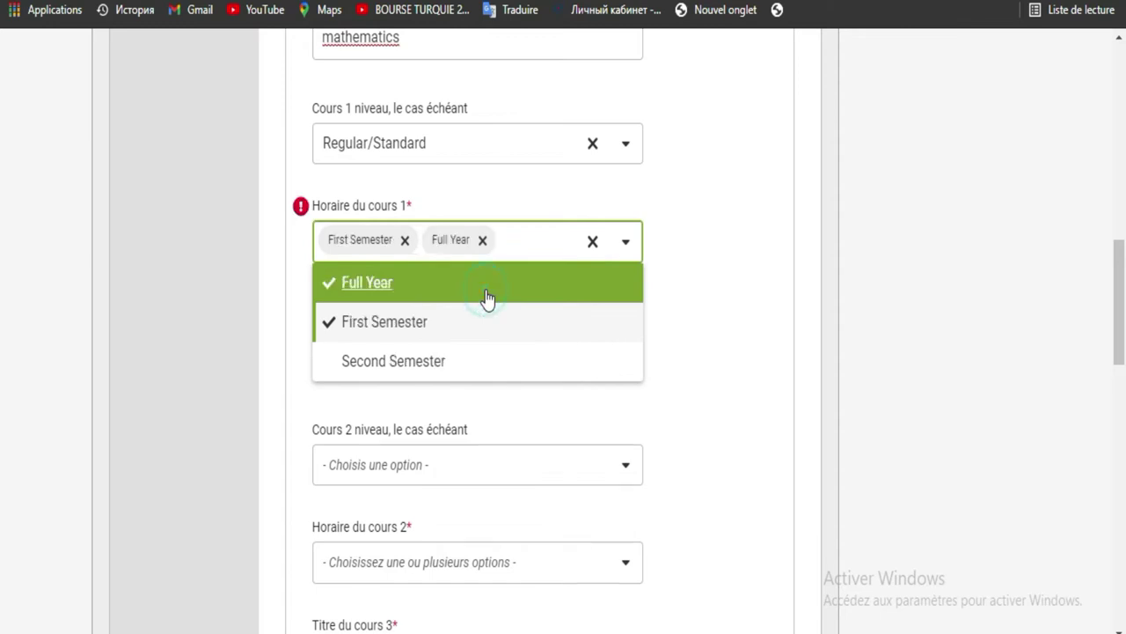
pyautogui.click(418, 240)
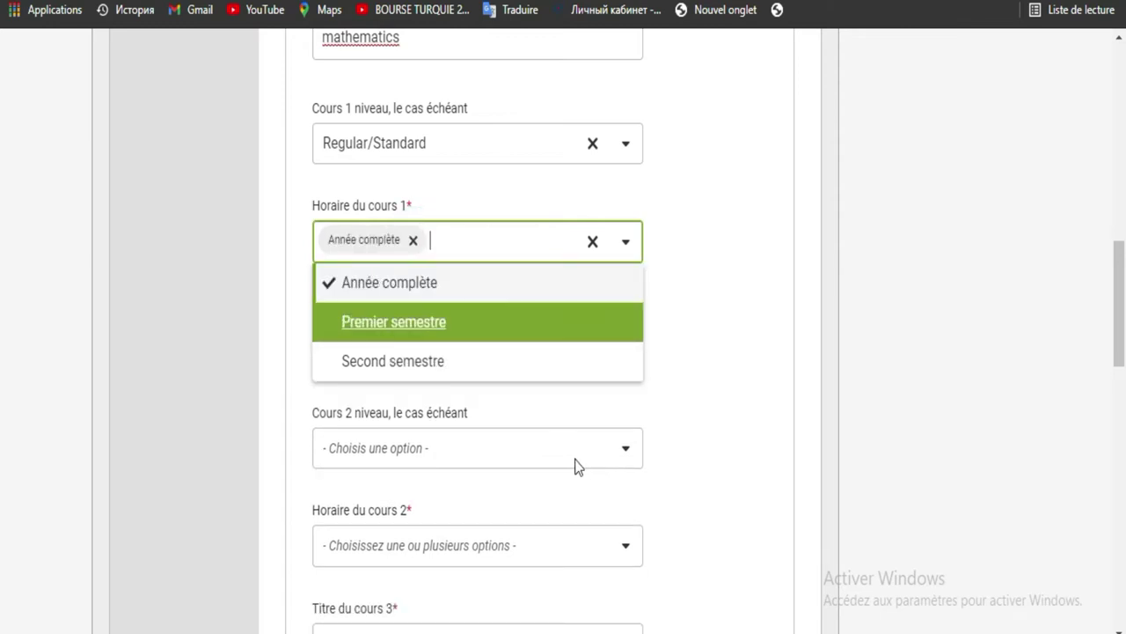
pyautogui.click(533, 434)
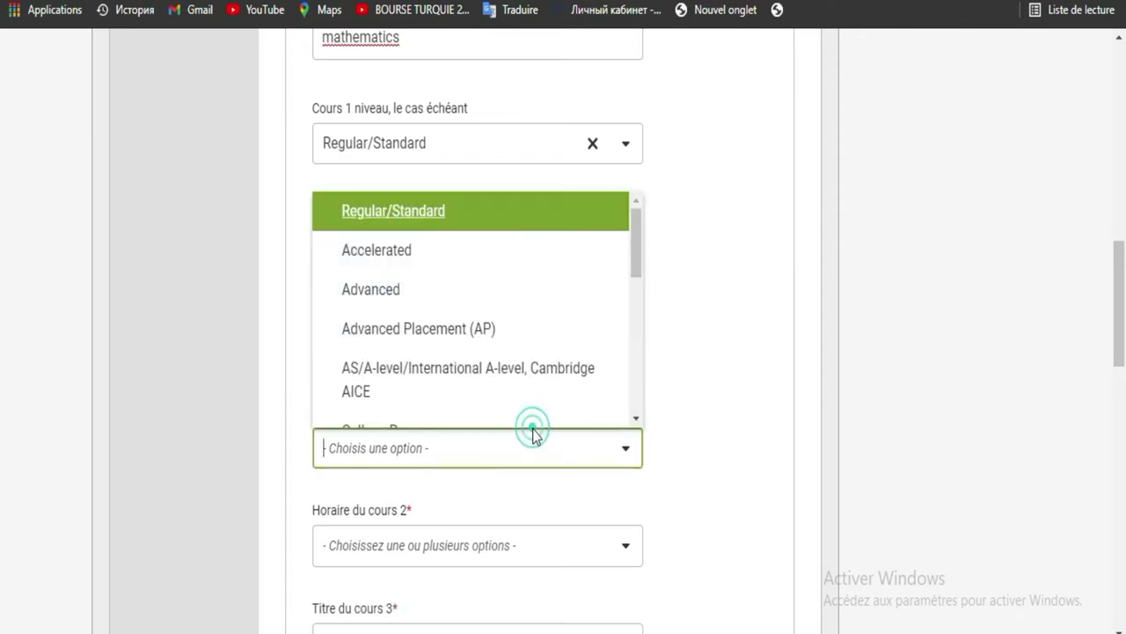
pyautogui.click(725, 378)
pyautogui.click(566, 338)
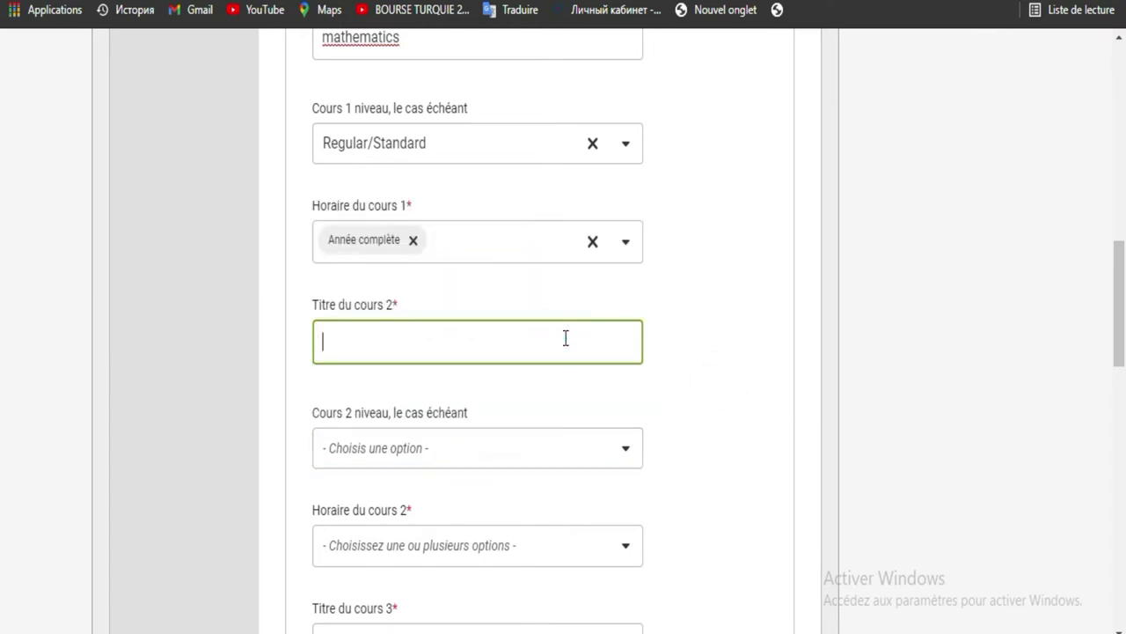
# - Add 'anglais' as course 2 with Regular/Standard level and an Année complète schedule
pyautogui.write('a')
pyautogui.write('lais')
pyautogui.click(581, 457)
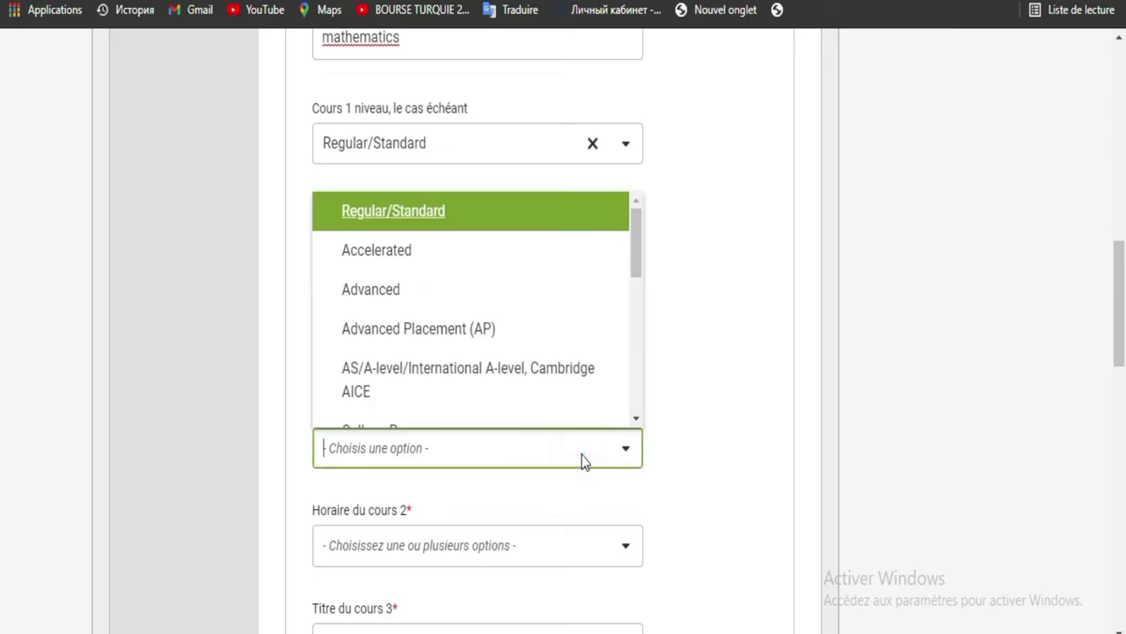
pyautogui.click(489, 230)
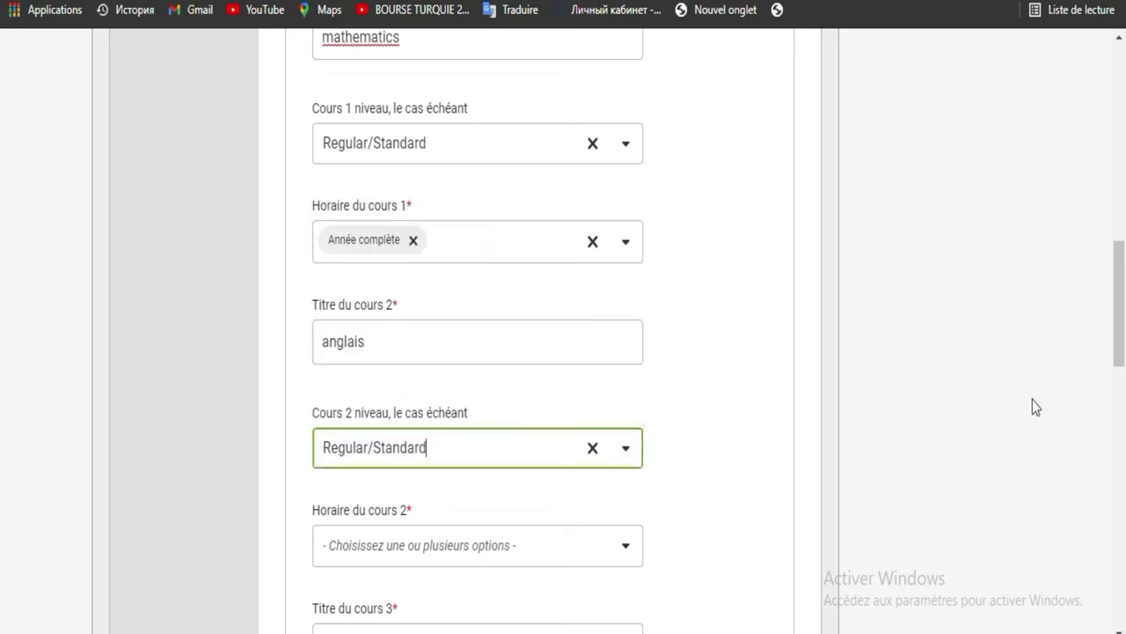
pyautogui.scroll(-4, 764, 238)
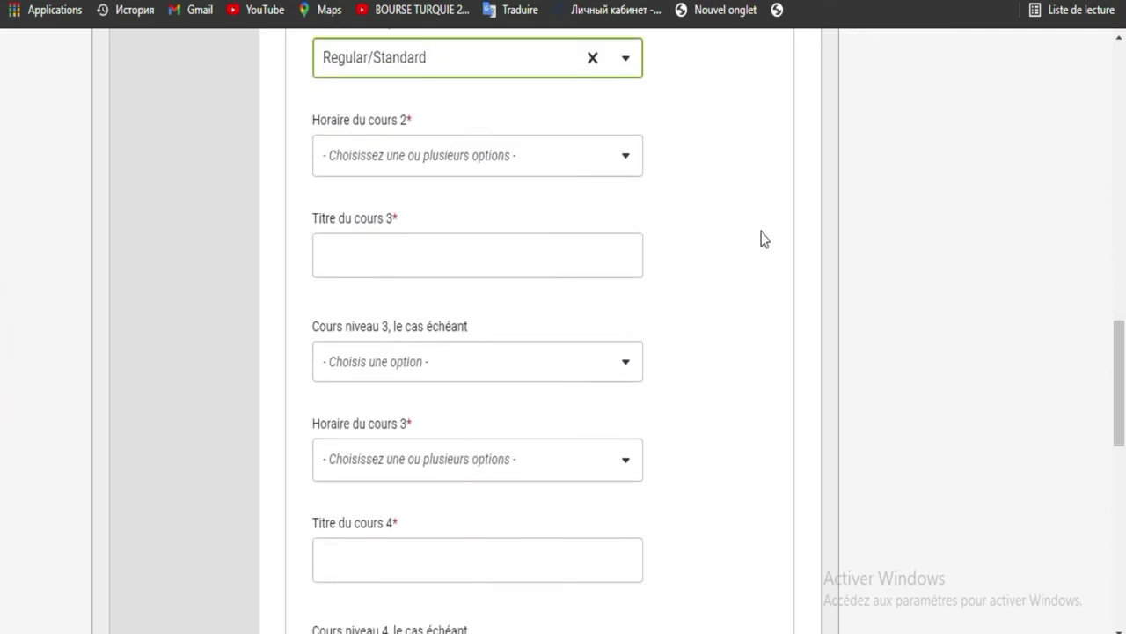
pyautogui.click(607, 153)
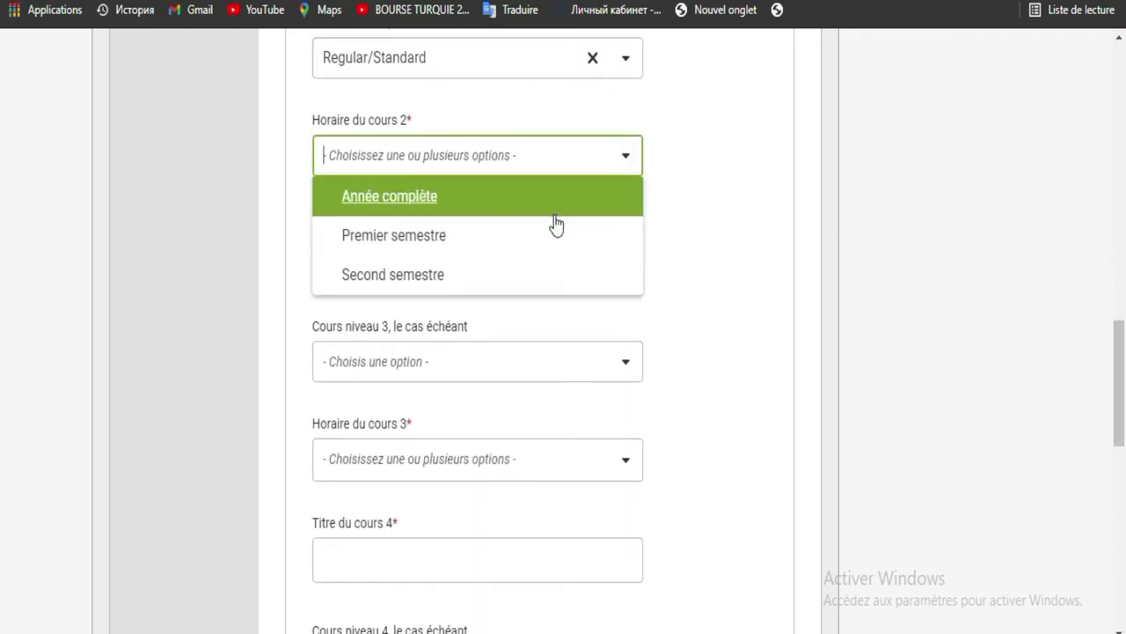
pyautogui.click(498, 213)
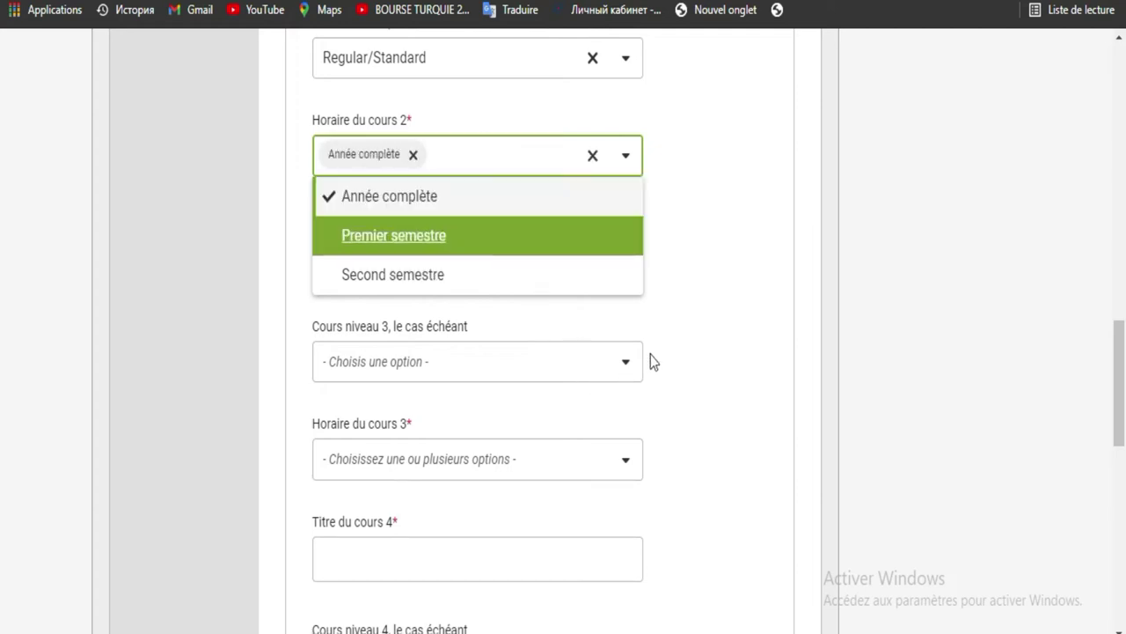
pyautogui.click(686, 325)
# - Add 'physics' as course 3 with Regular/Standard level and an Année complète schedule
pyautogui.click(514, 257)
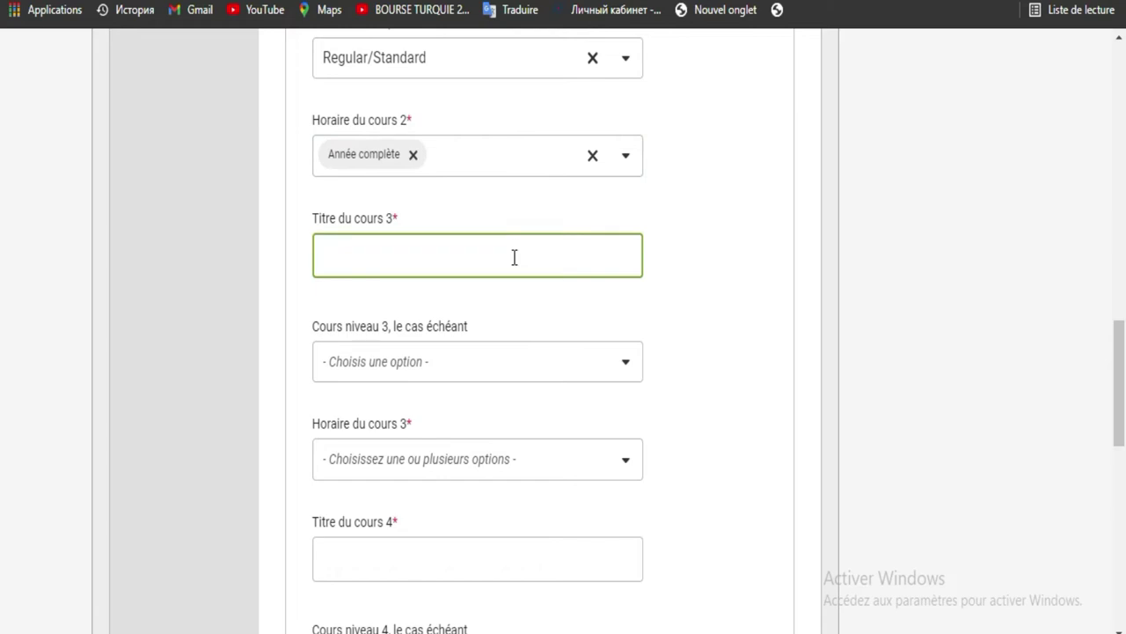
pyautogui.write('physics')
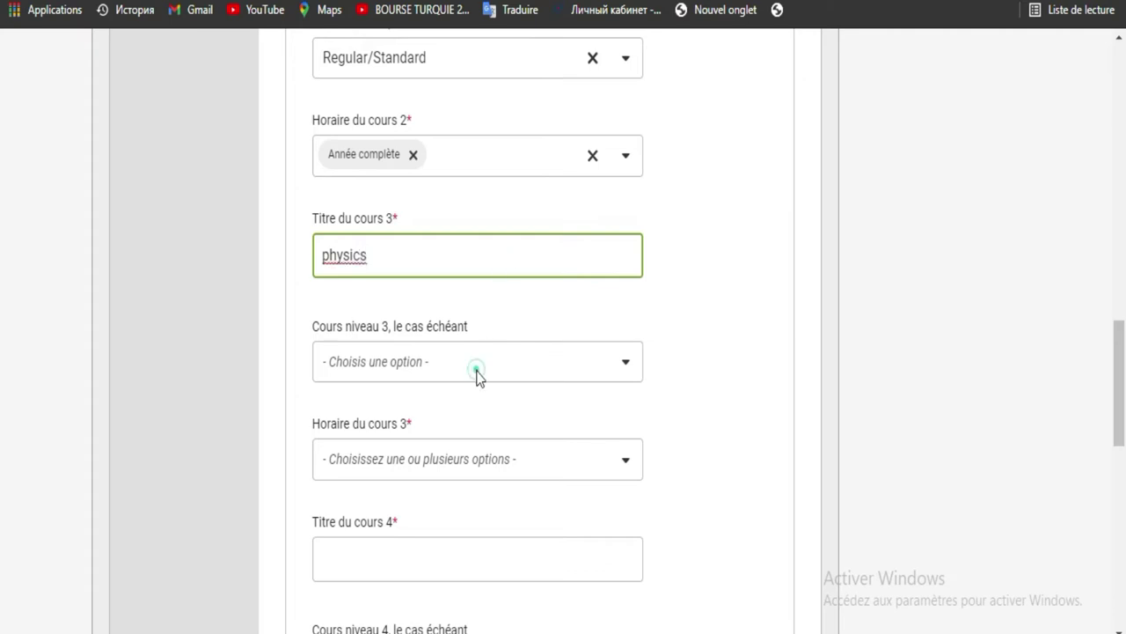
pyautogui.click(478, 369)
pyautogui.click(458, 407)
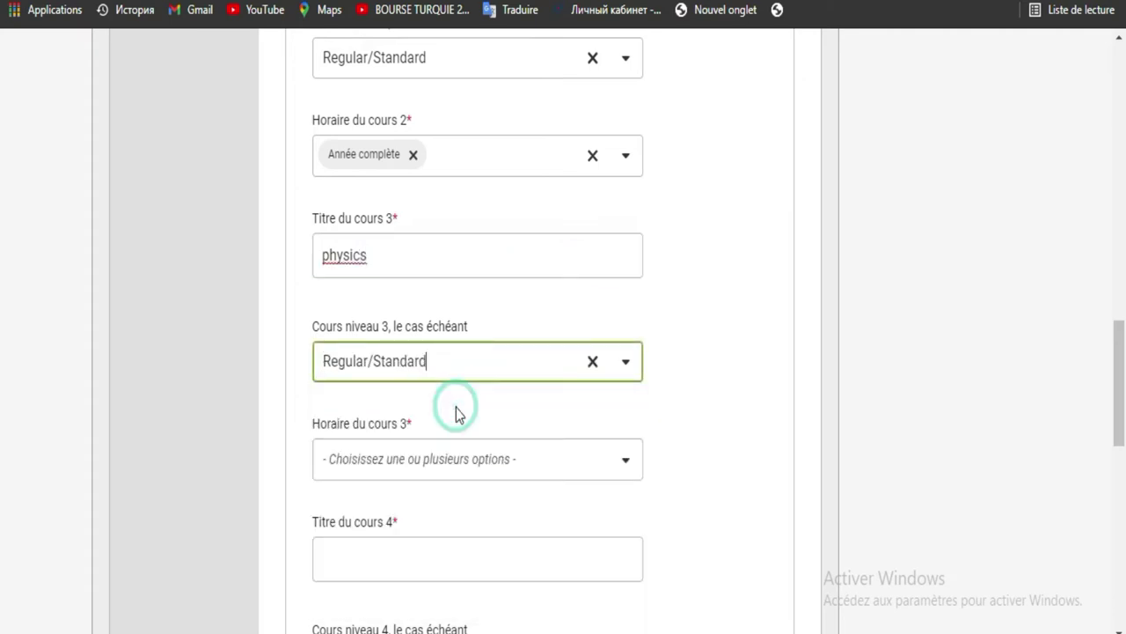
pyautogui.click(492, 459)
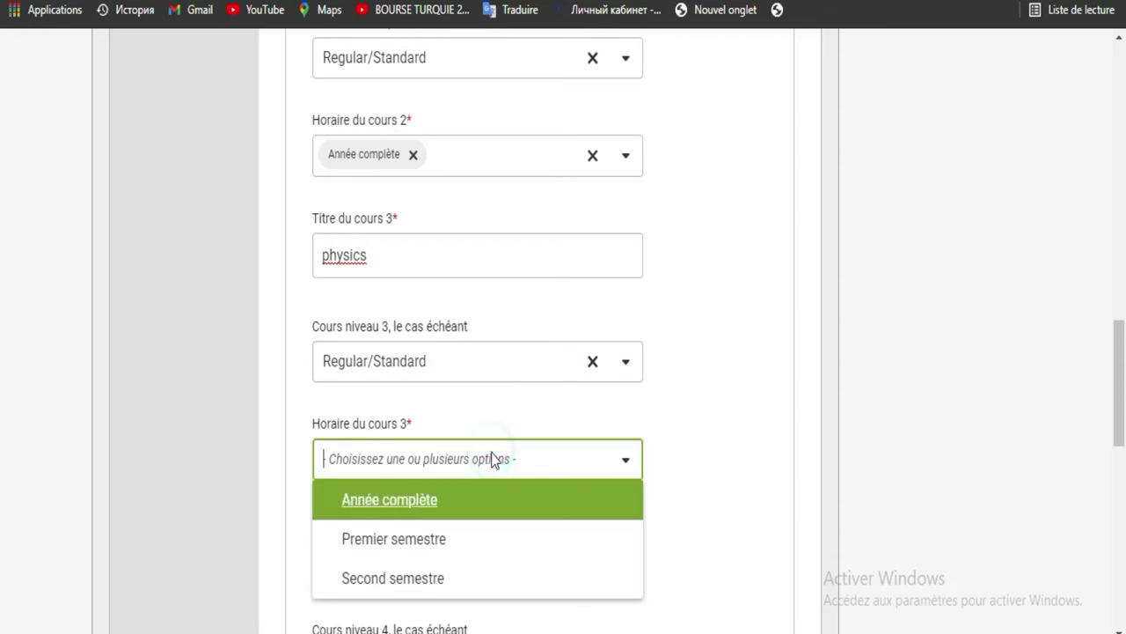
pyautogui.click(472, 500)
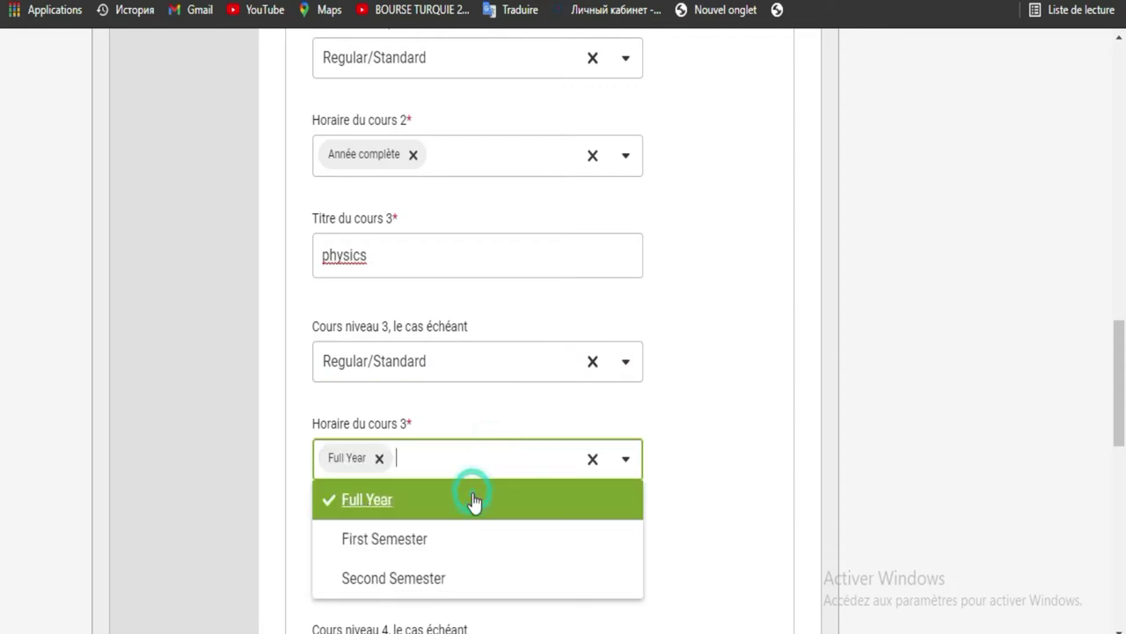
pyautogui.click(754, 373)
pyautogui.moveTo(1123, 347); pyautogui.dragTo(1123, 414)
pyautogui.click(598, 276)
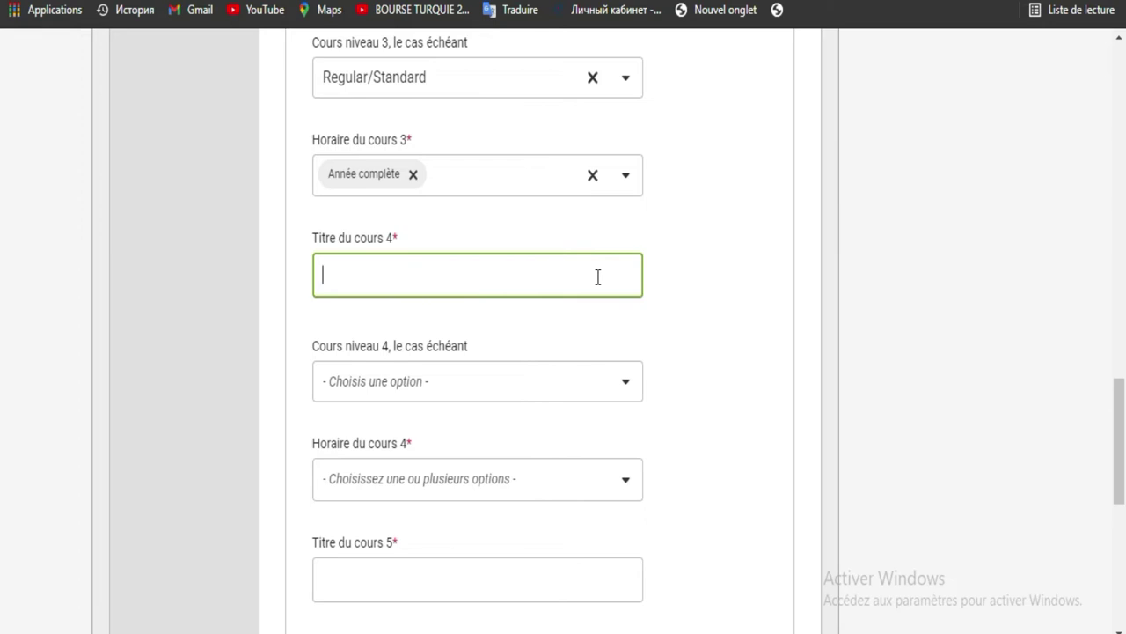
# - Enter 'biology' in Titre du cours 4, with Regular/Standard level and Année complète schedule
pyautogui.write('biology')
pyautogui.press('Tab')
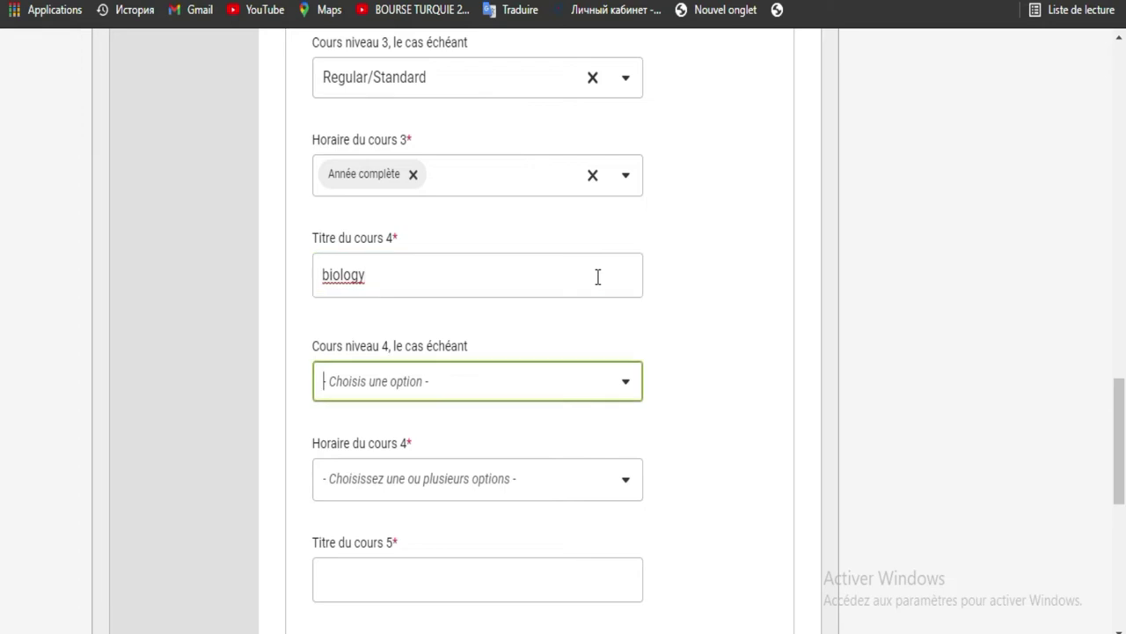
pyautogui.click(606, 385)
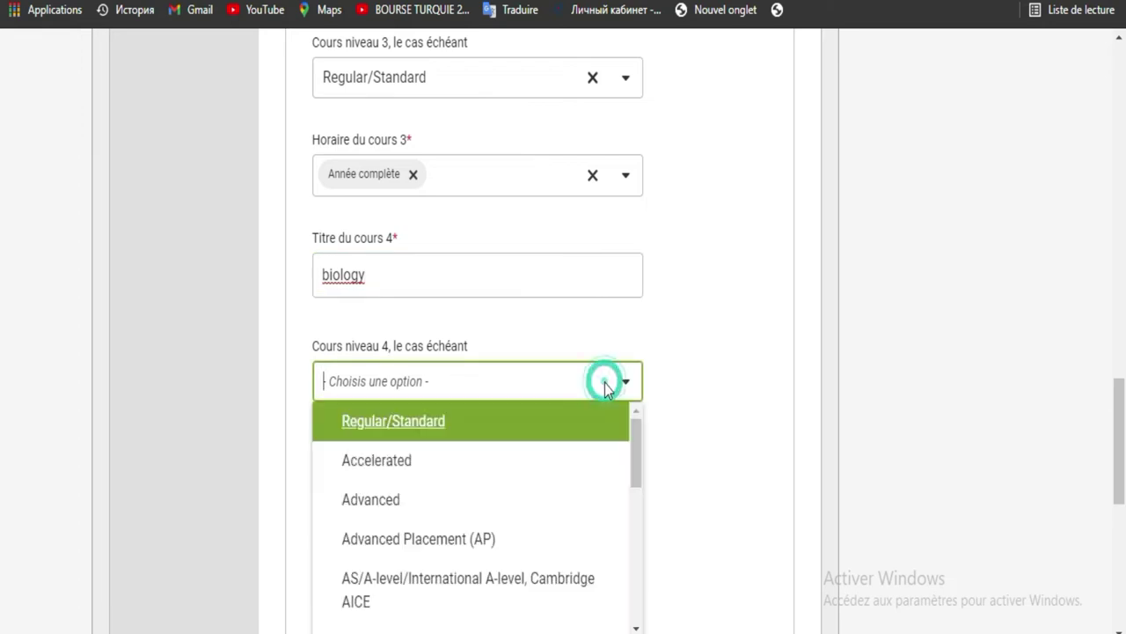
pyautogui.click(586, 428)
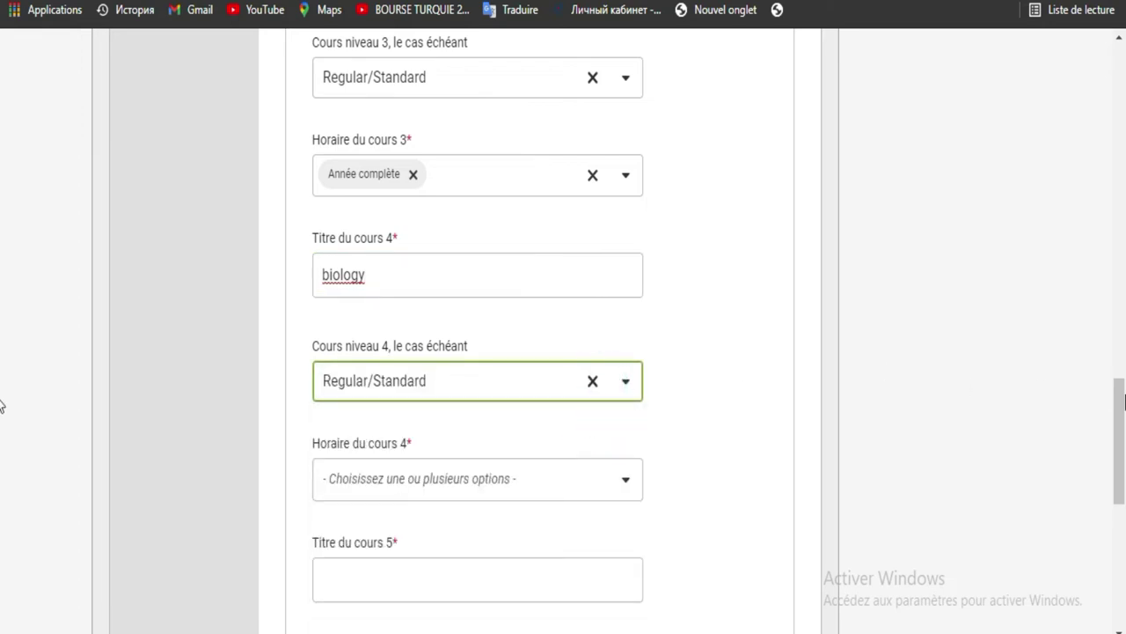
pyautogui.scroll(-2, 2, 405)
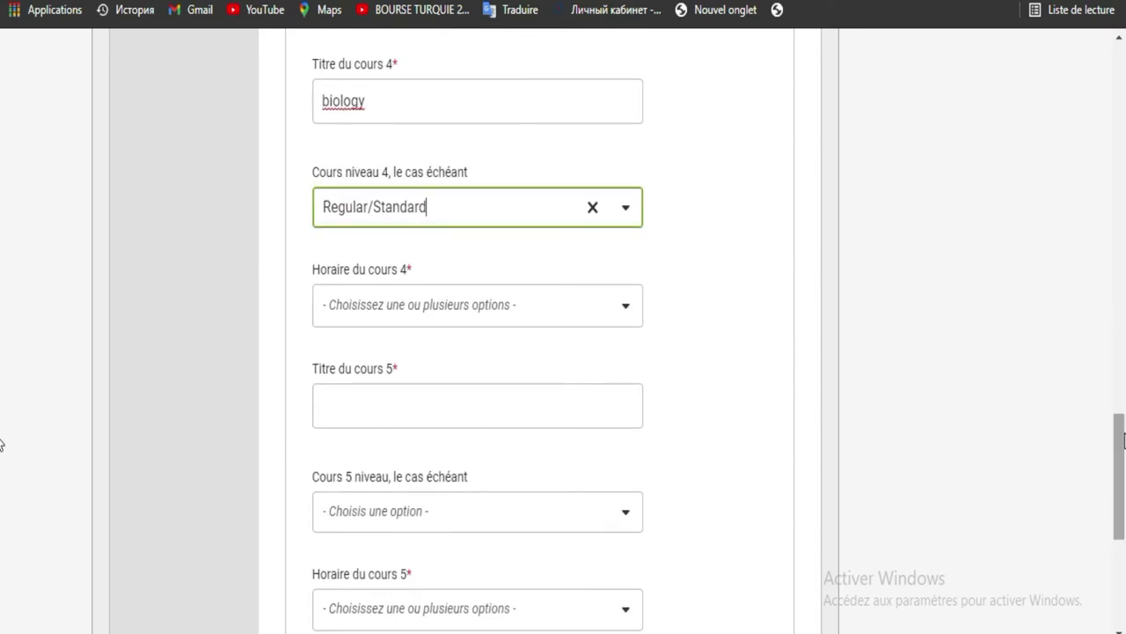
pyautogui.click(590, 317)
pyautogui.click(562, 361)
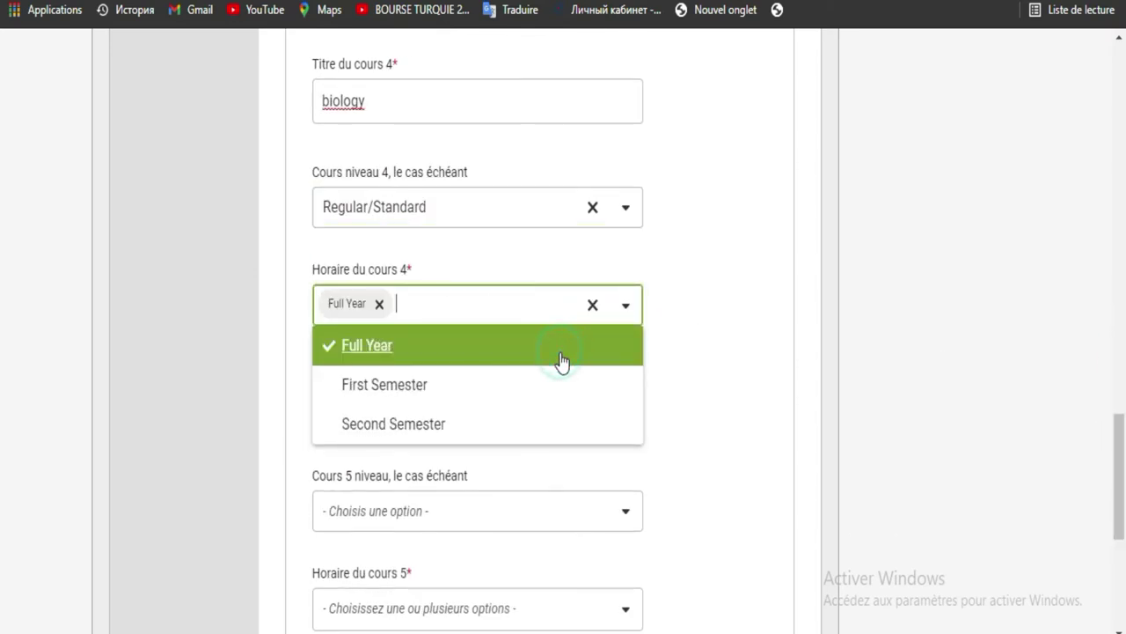
pyautogui.click(713, 361)
pyautogui.click(542, 396)
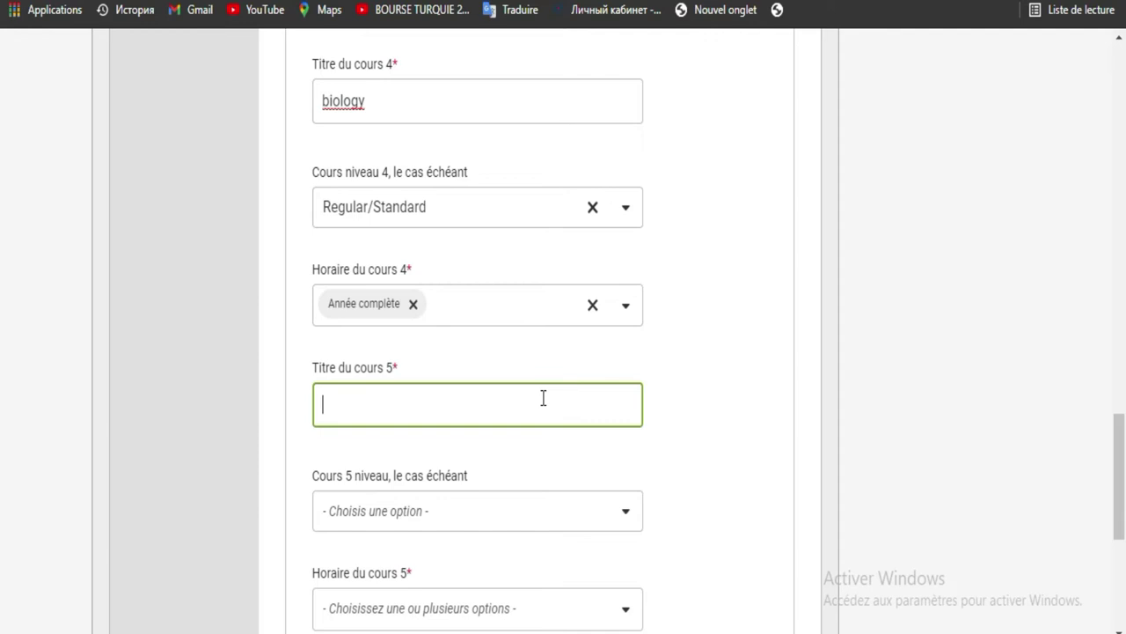
# - Add 'philosophy' as course 5, Regular/Standard and Année complète, then save the courses
pyautogui.write('philosi')
pyautogui.press('BackSpace')
pyautogui.write('ophy')
pyautogui.click(523, 512)
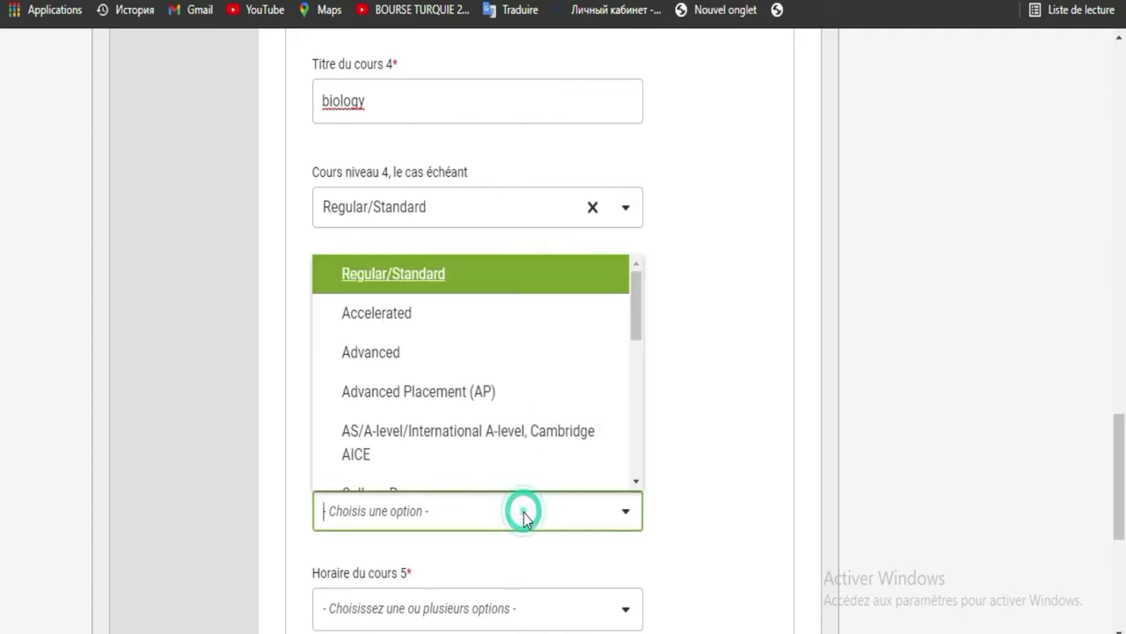
pyautogui.click(438, 291)
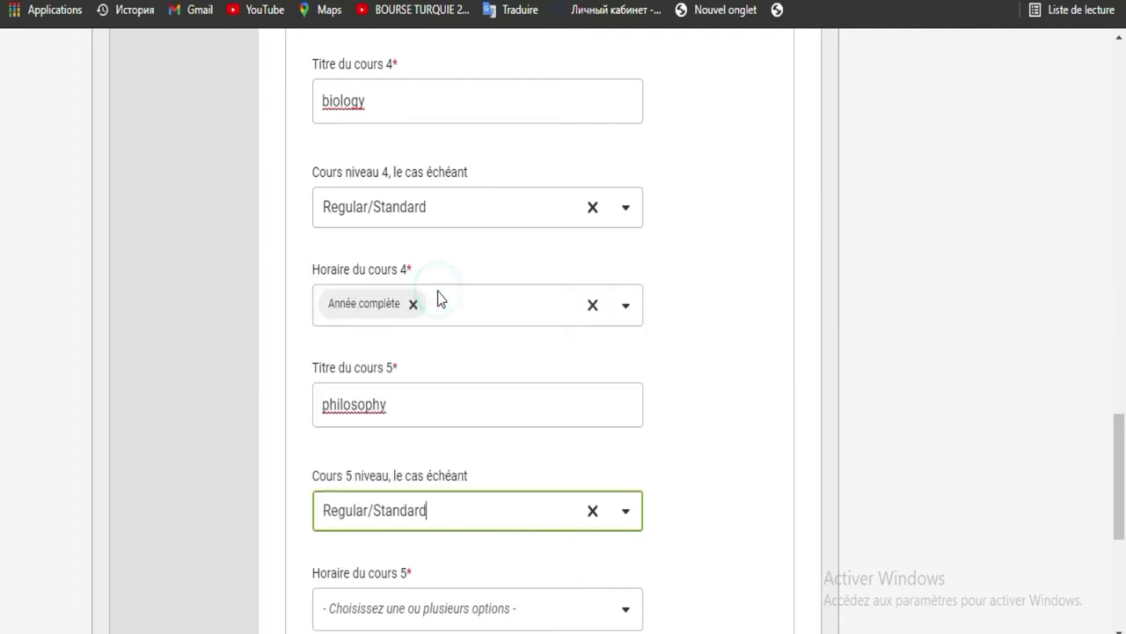
pyautogui.scroll(-2, 505, 387)
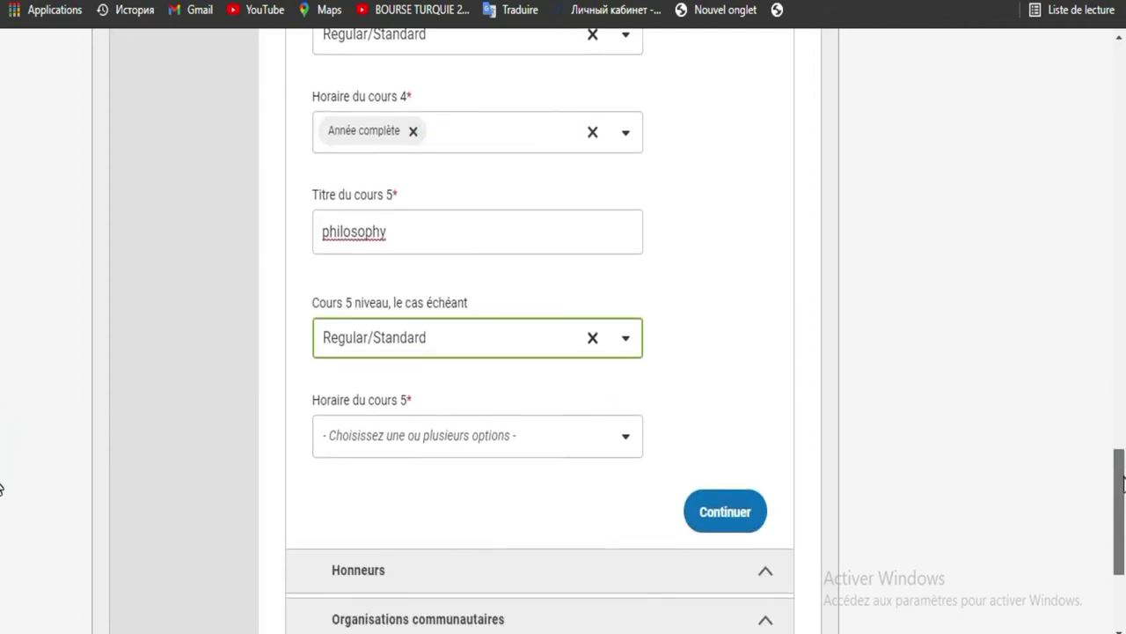
pyautogui.click(506, 396)
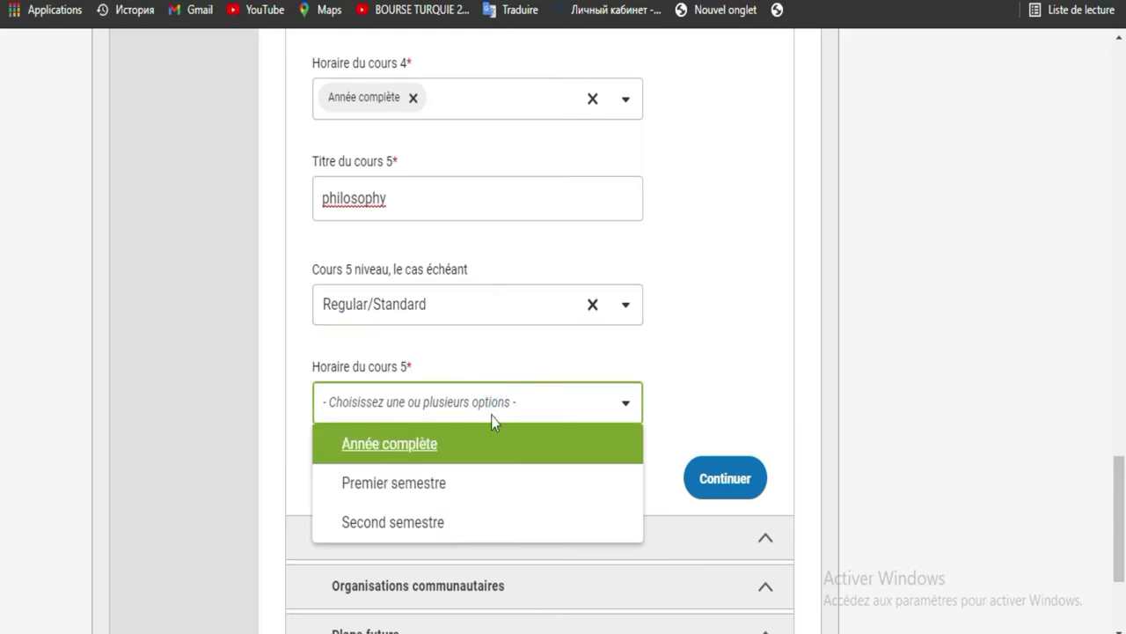
pyautogui.click(485, 450)
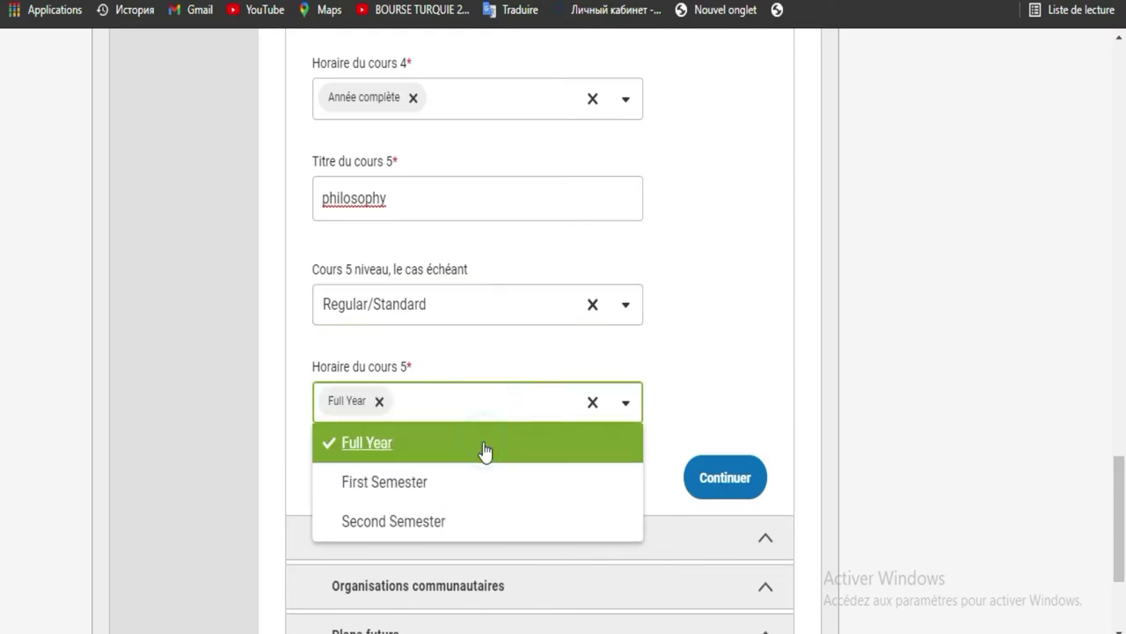
pyautogui.click(699, 346)
pyautogui.click(740, 485)
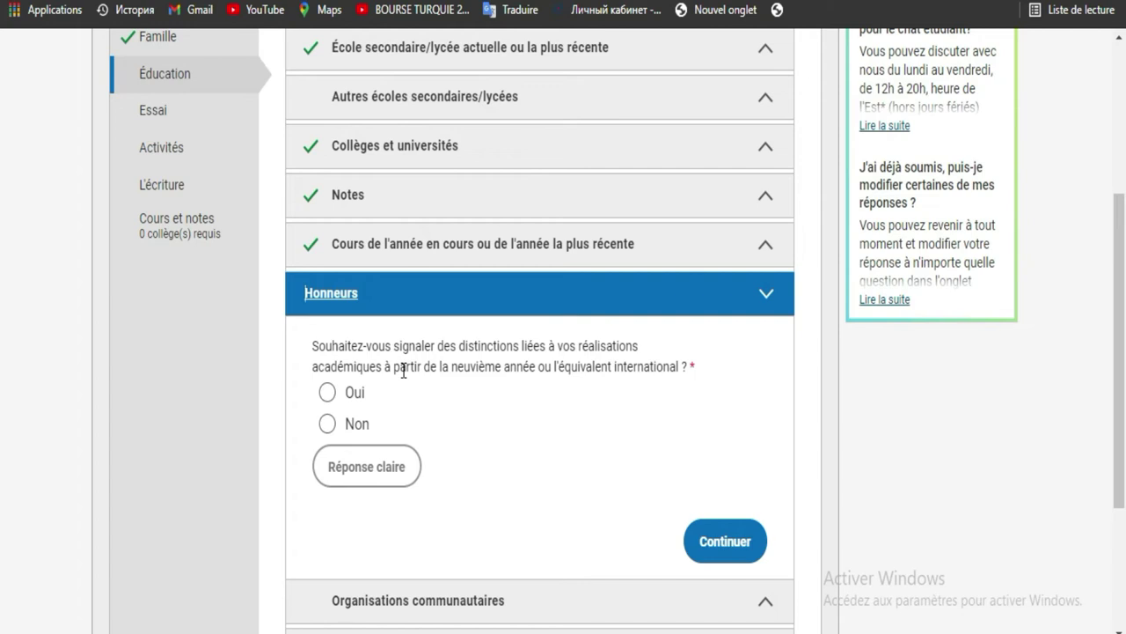
# - Change the Honneurs answer from Oui to Non and continue to Organisations communautaires
pyautogui.click(330, 394)
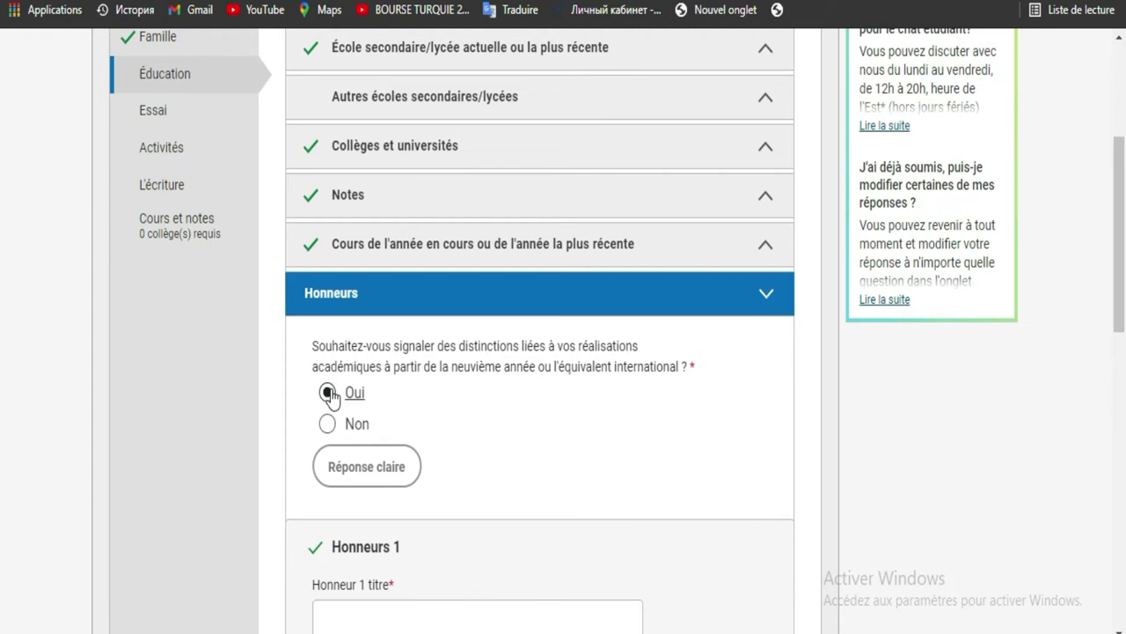
pyautogui.scroll(-5, 1, 377)
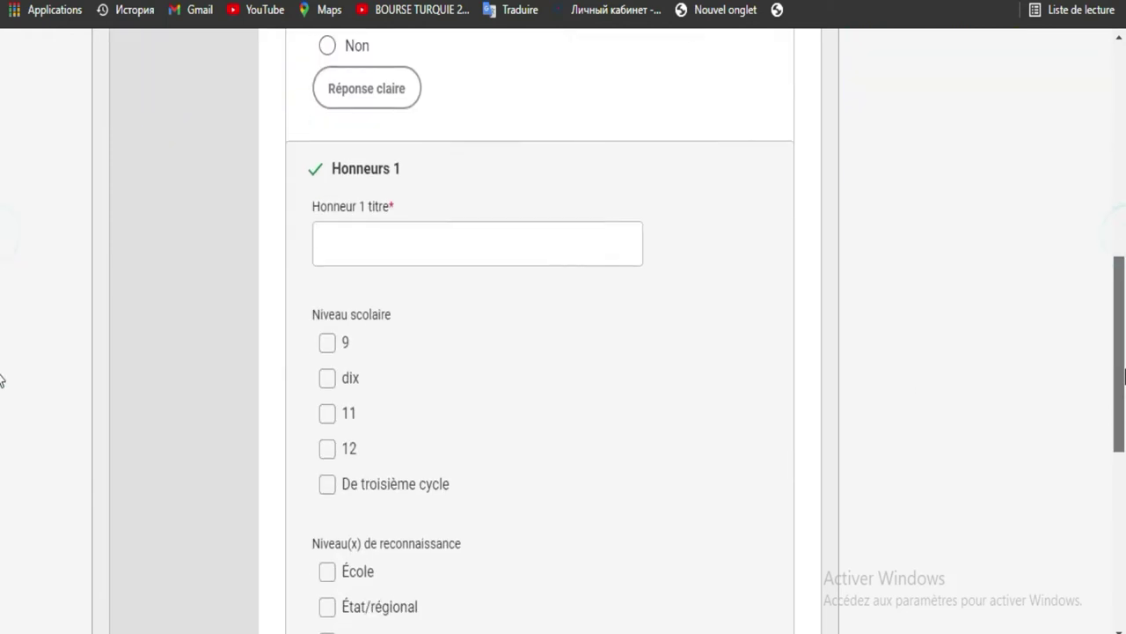
pyautogui.scroll(8, 1110, 169)
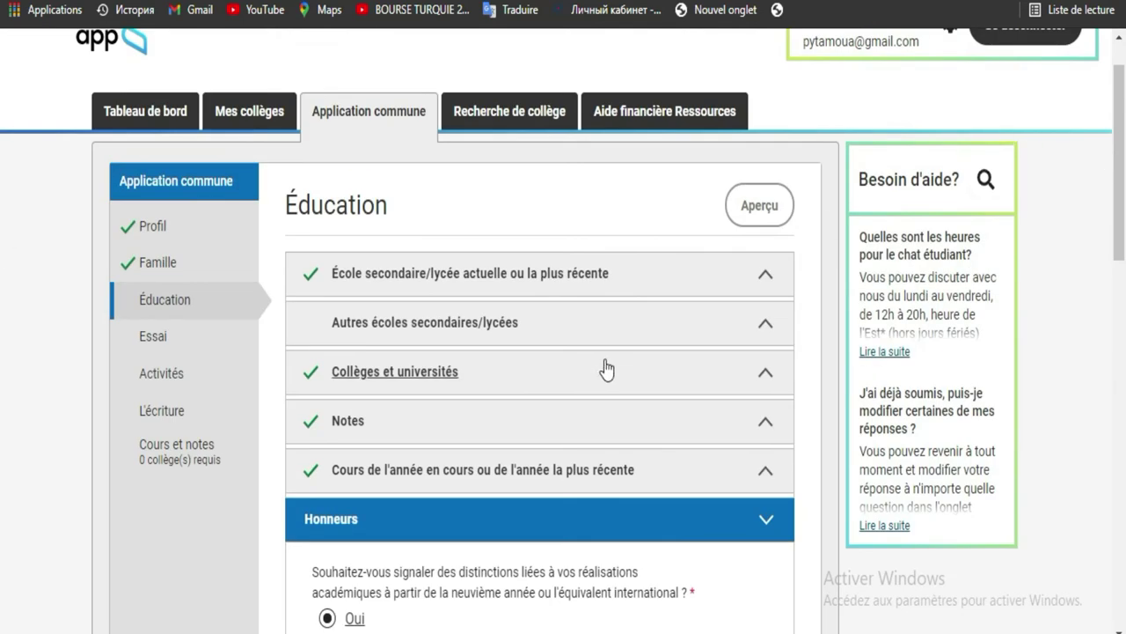
pyautogui.scroll(-3, 2, 198)
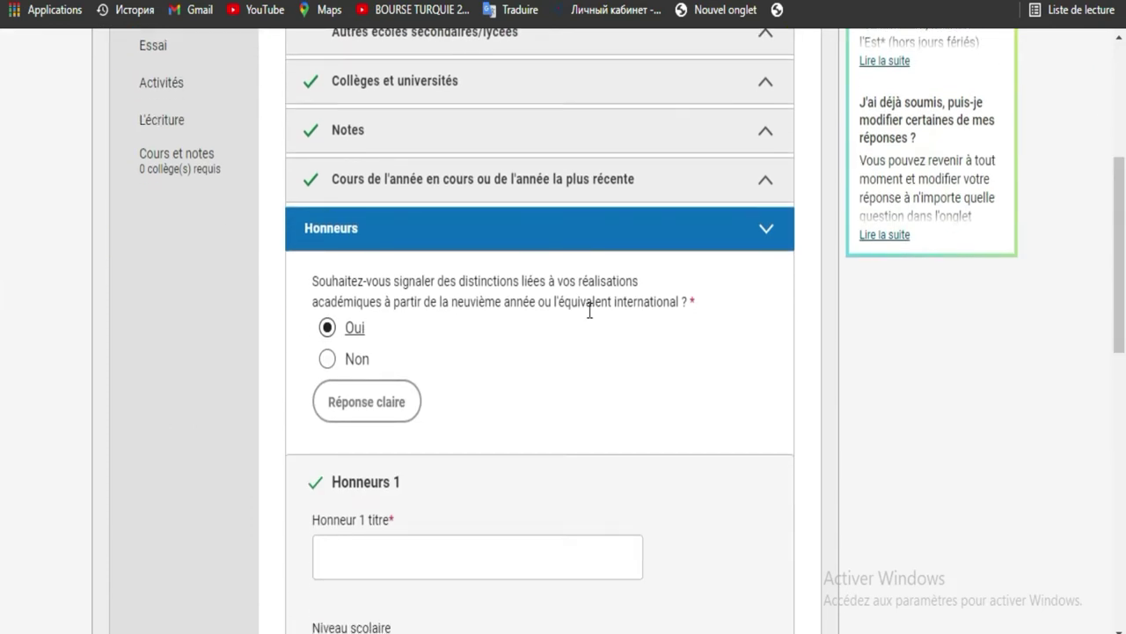
pyautogui.click(335, 366)
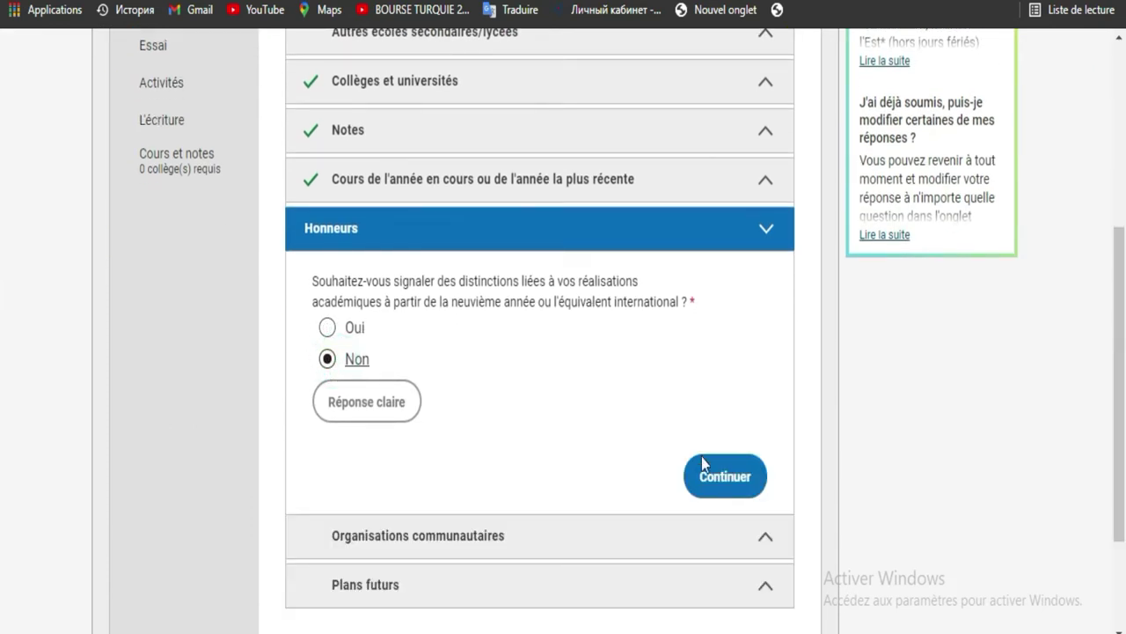
pyautogui.click(719, 484)
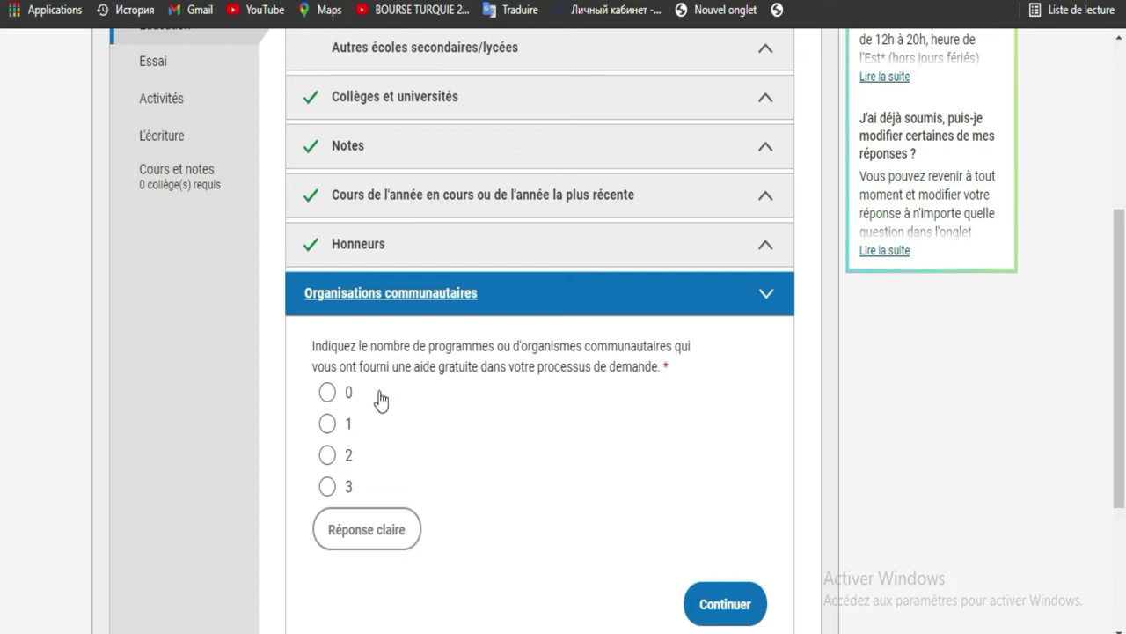
# - Choose 0 under Organisations communautaires and continue to Plans futurs
pyautogui.click(326, 395)
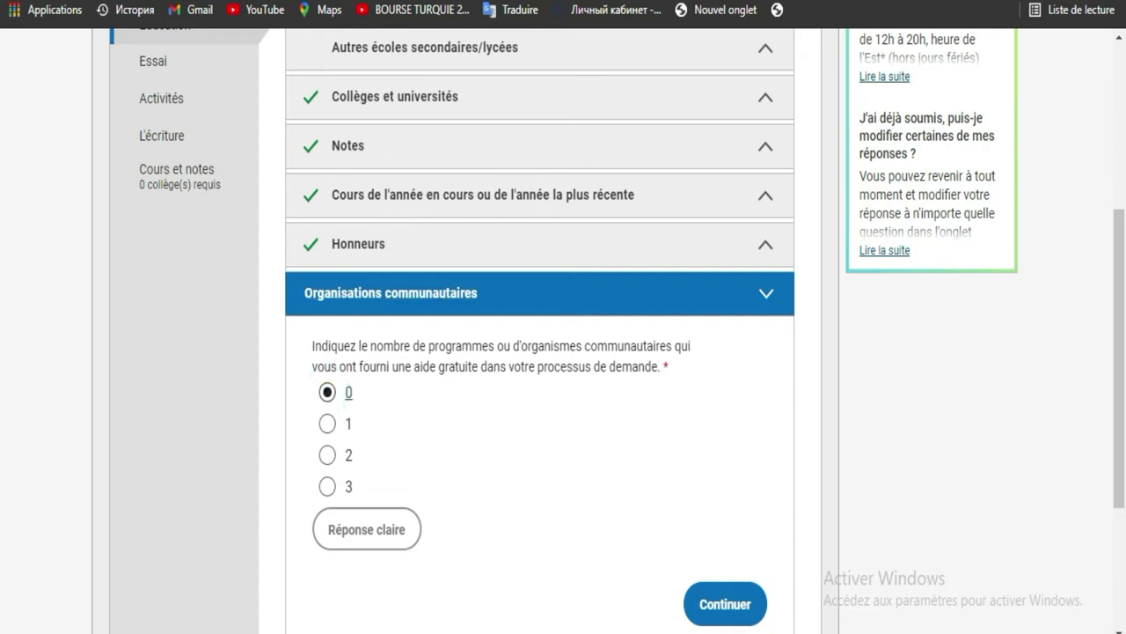
pyautogui.click(736, 605)
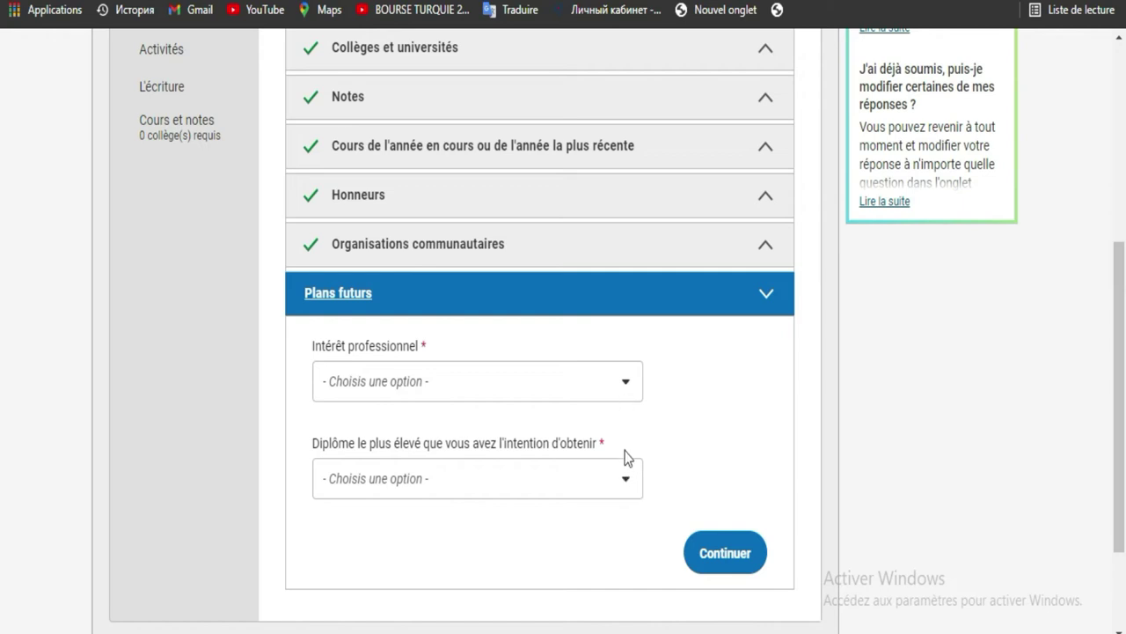
# - Set the career interest to Computer programmer or analyst
pyautogui.click(625, 397)
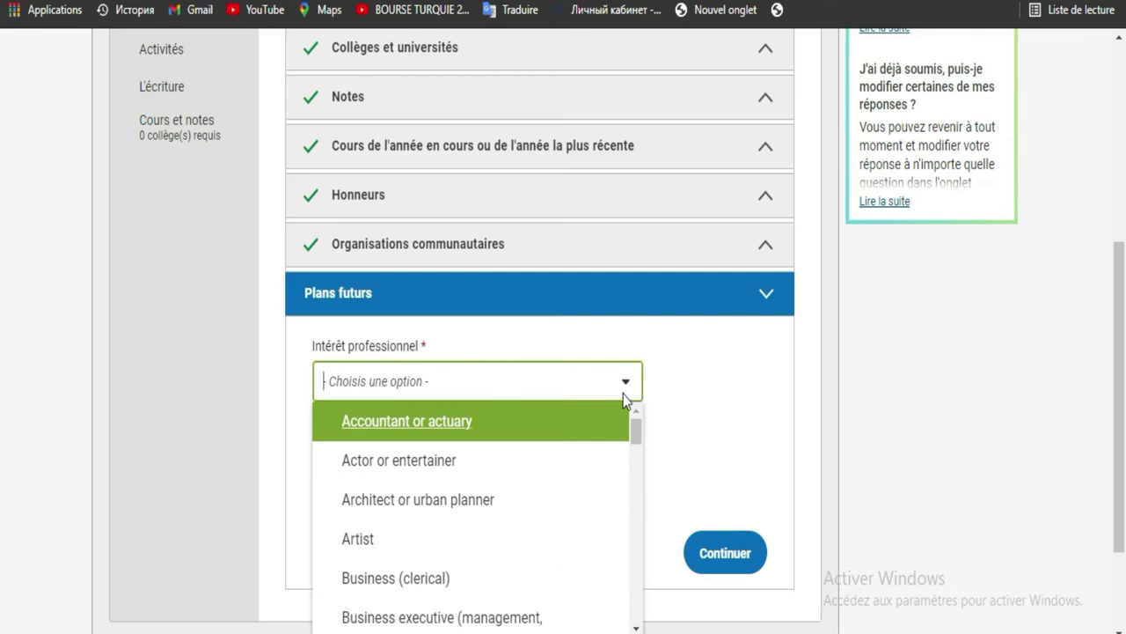
pyautogui.click(2, 317)
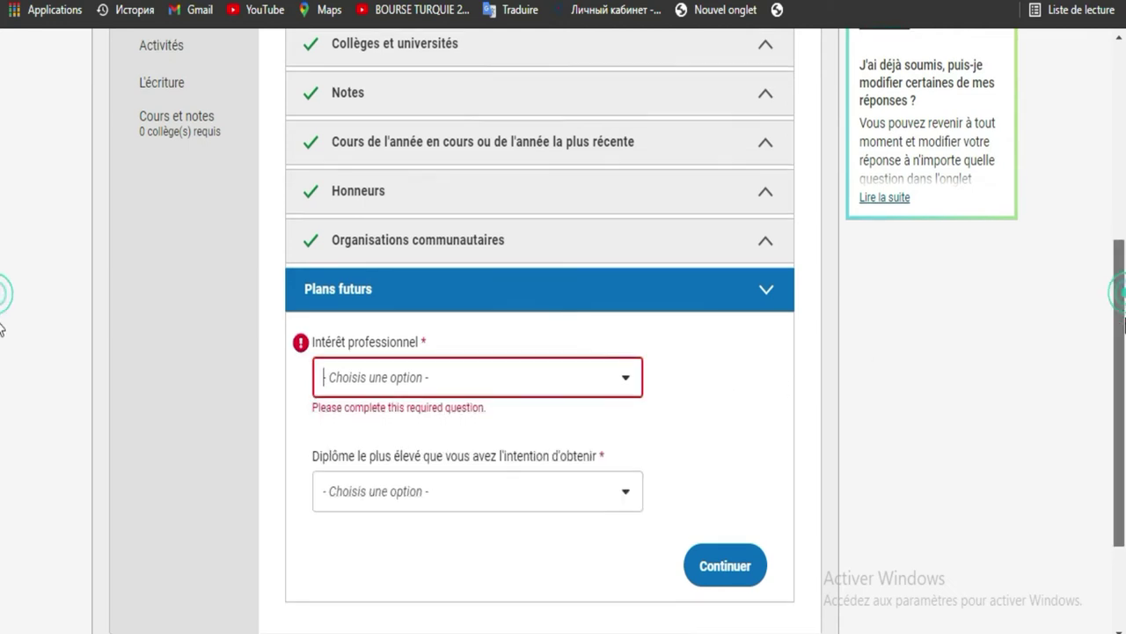
pyautogui.scroll(-2, 1, 375)
pyautogui.scroll(1, 2, 375)
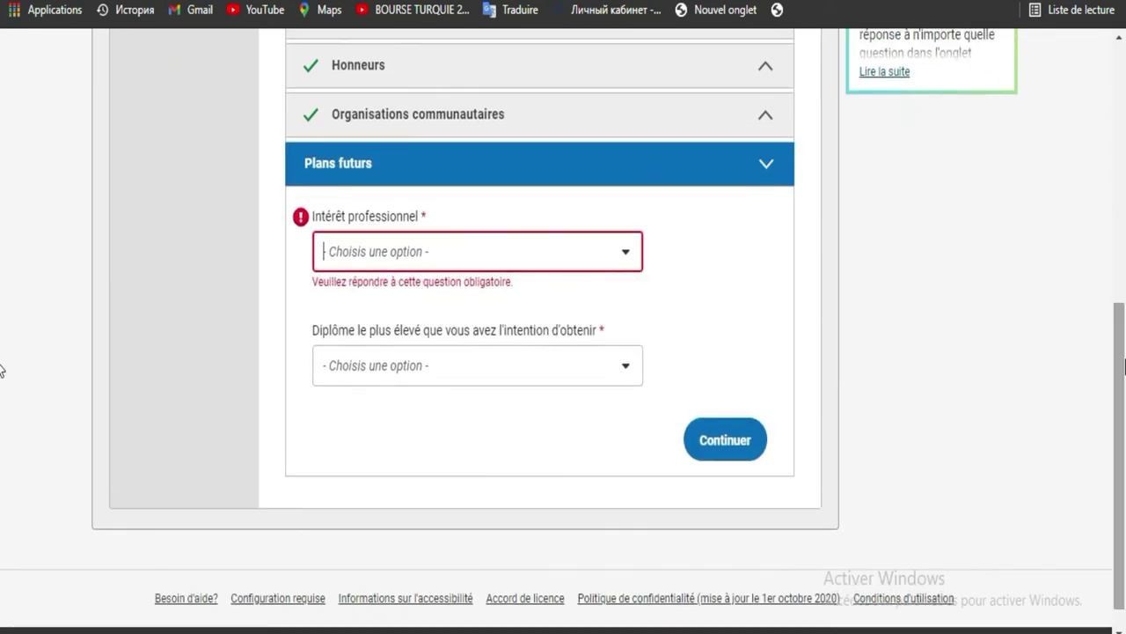
pyautogui.click(633, 251)
pyautogui.moveTo(638, 303); pyautogui.dragTo(646, 362)
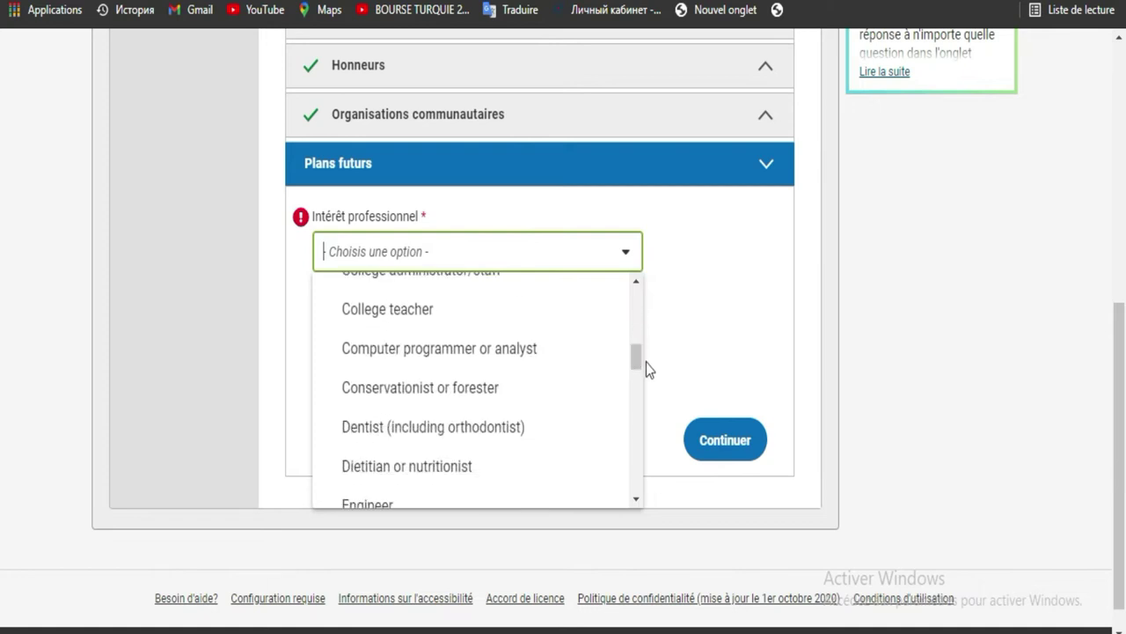
pyautogui.click(517, 359)
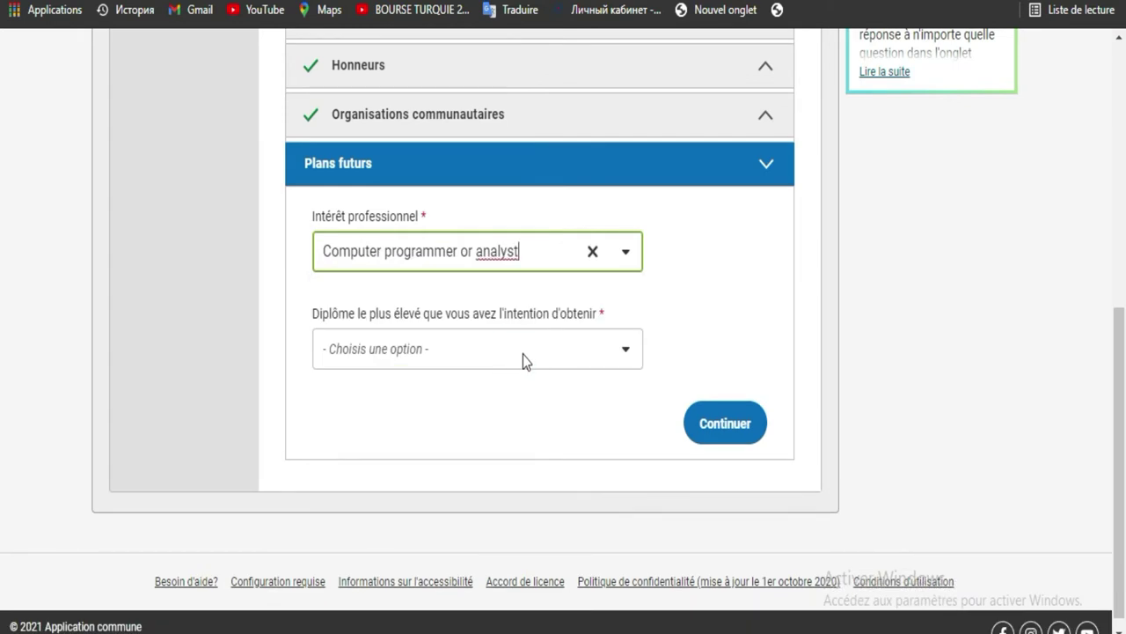
# - Set the highest intended degree to Doctorate (PhD, EdD, etc) and continue
pyautogui.click(572, 360)
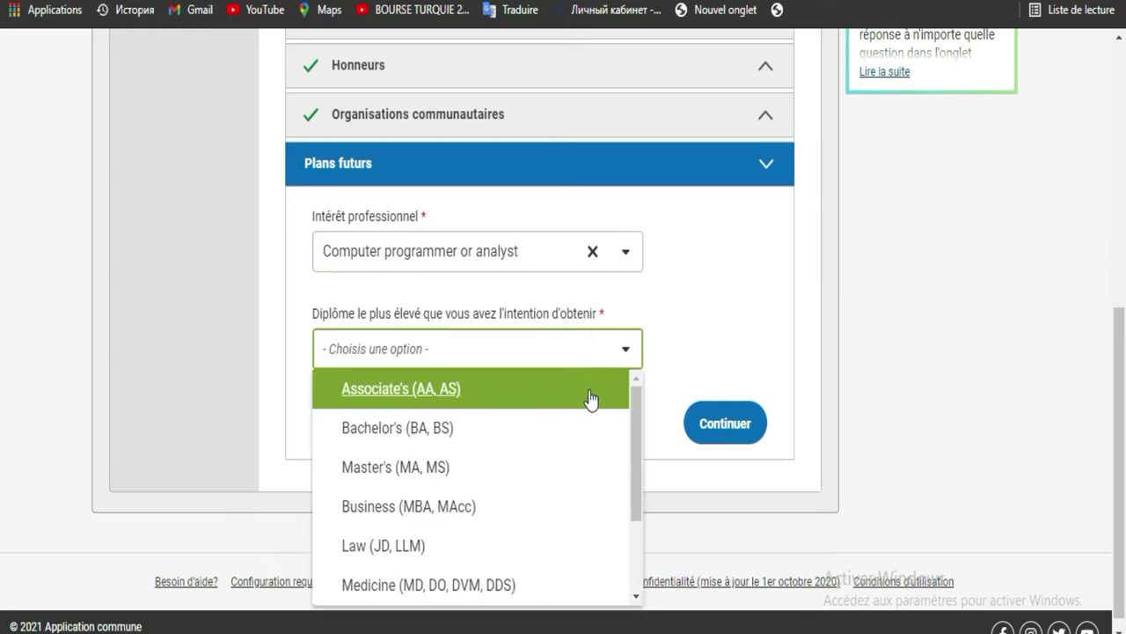
pyautogui.moveTo(634, 405); pyautogui.dragTo(641, 488)
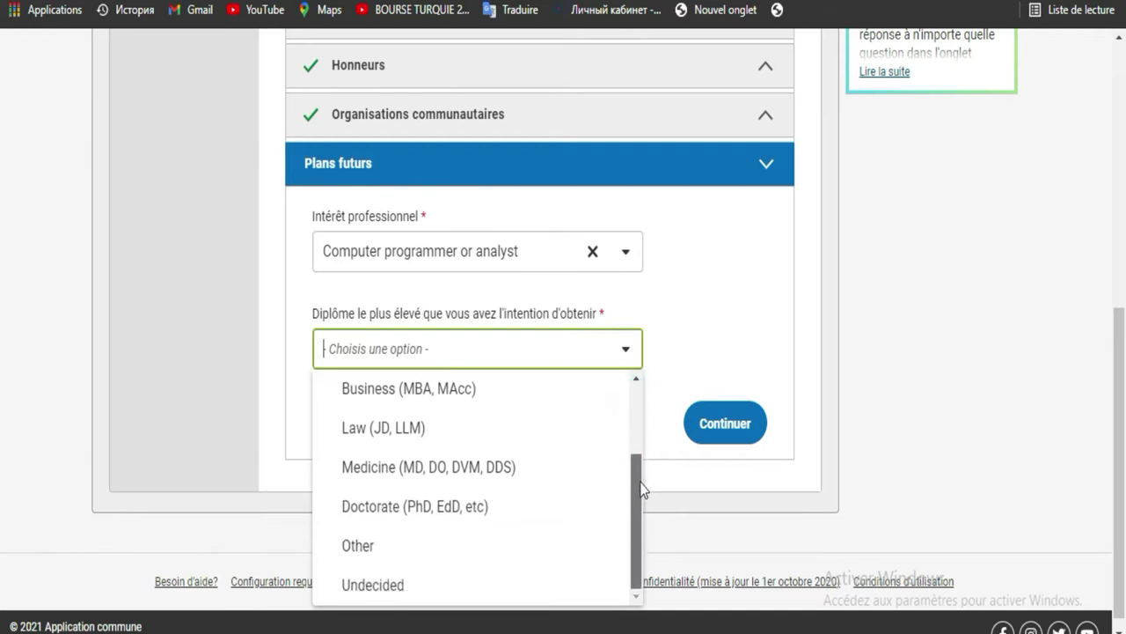
pyautogui.click(537, 505)
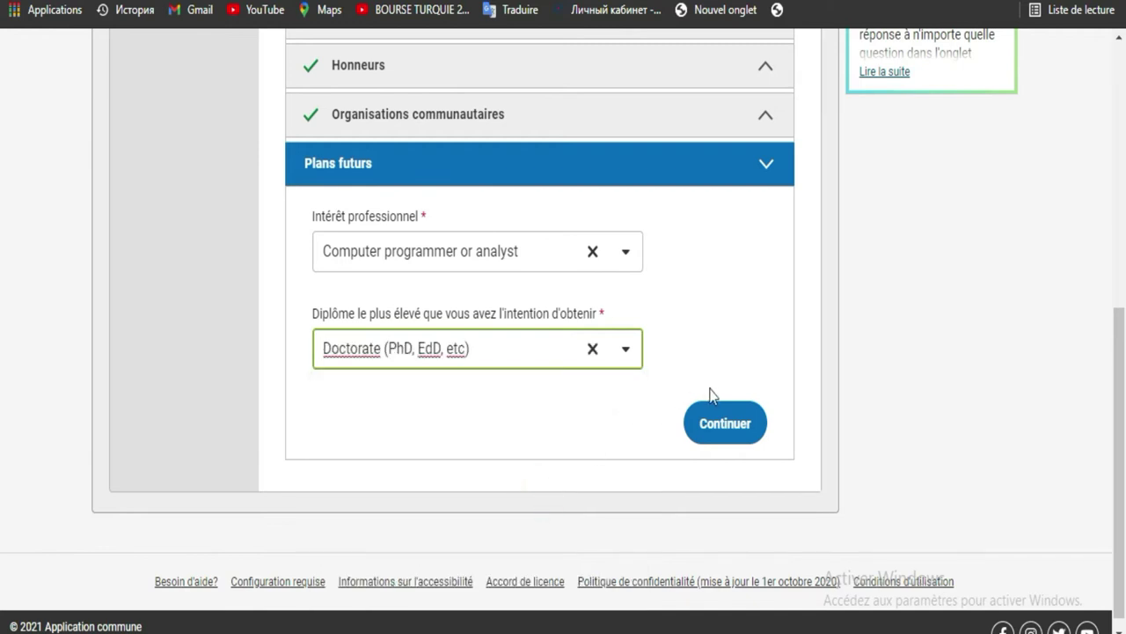
pyautogui.click(724, 422)
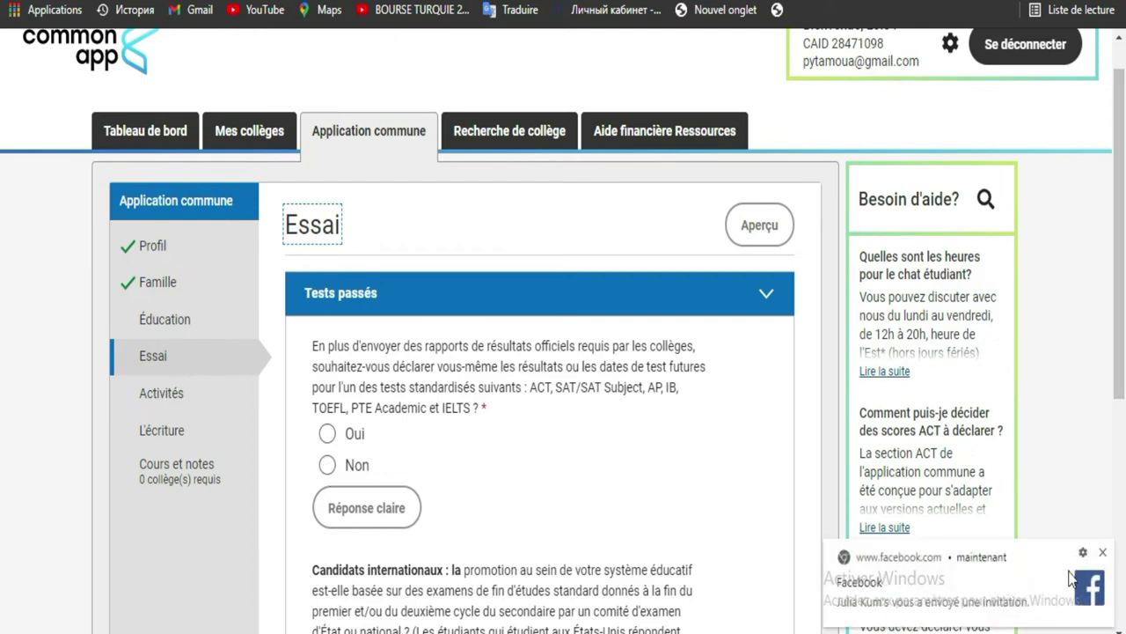
# - Dismiss the Facebook notification and answer Oui to self-reporting test results
pyautogui.click(1104, 553)
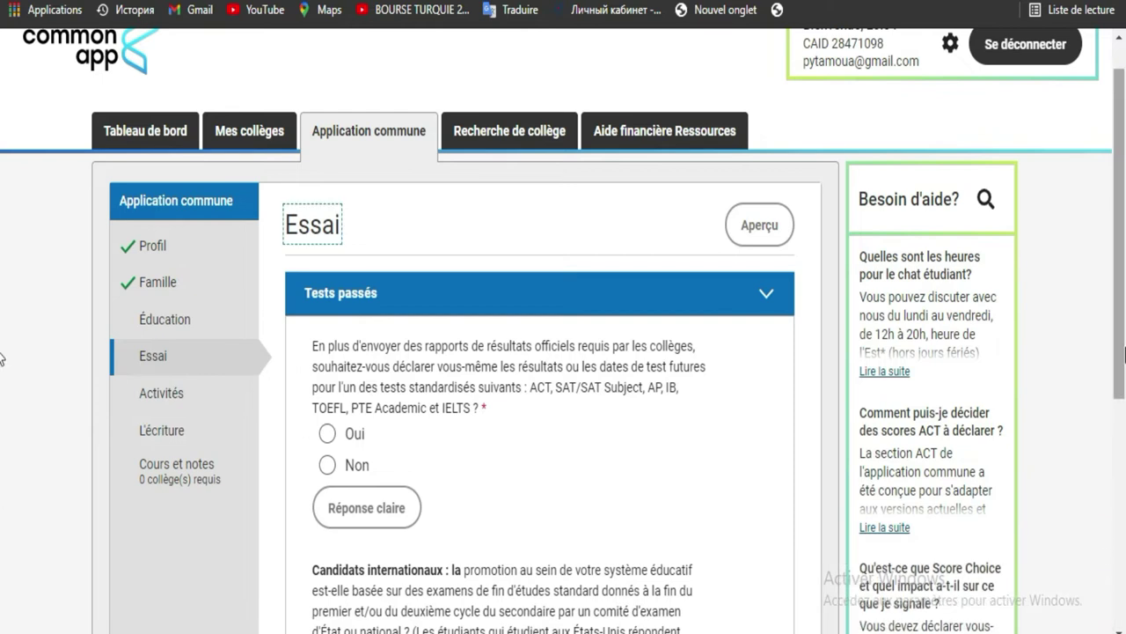
pyautogui.moveTo(1119, 341); pyautogui.dragTo(1123, 470)
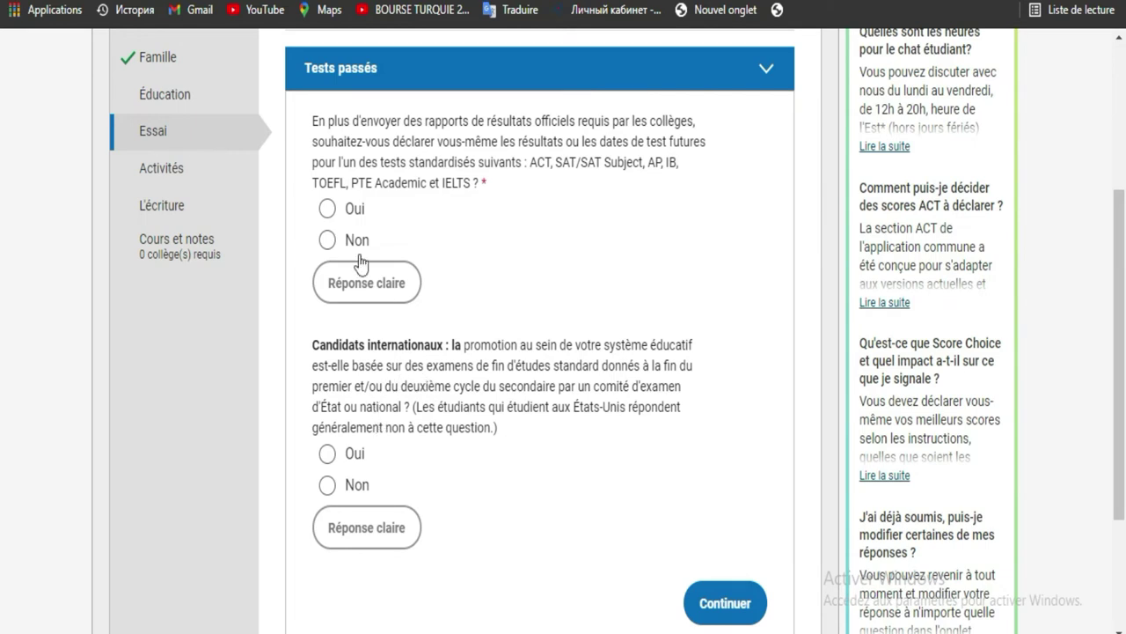
pyautogui.click(328, 240)
pyautogui.click(332, 222)
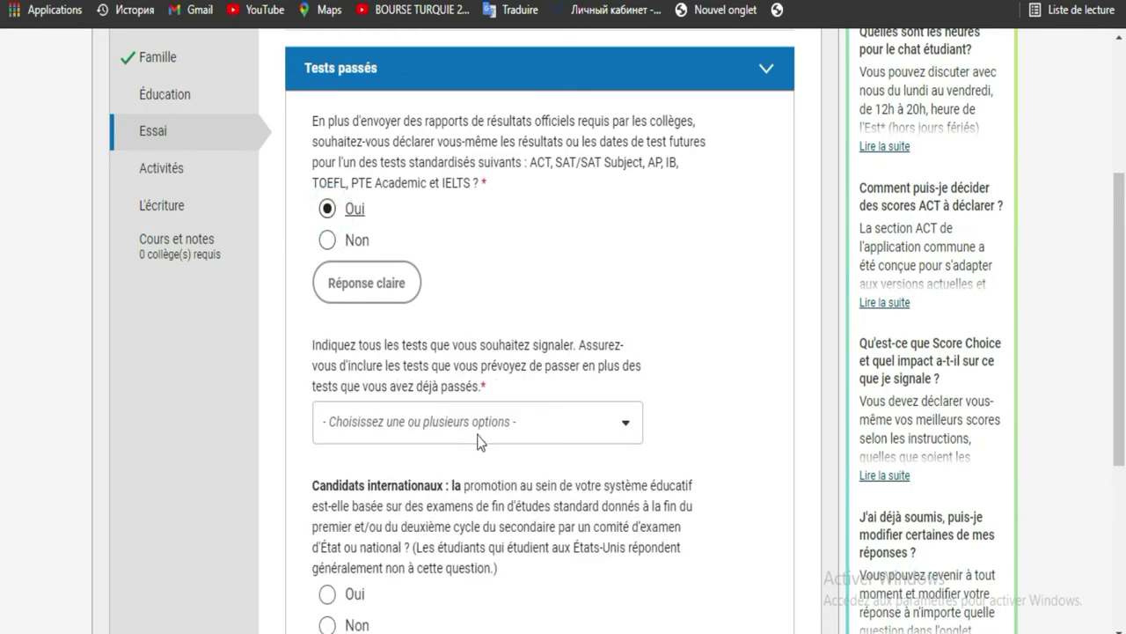
pyautogui.scroll(-2, 1122, 264)
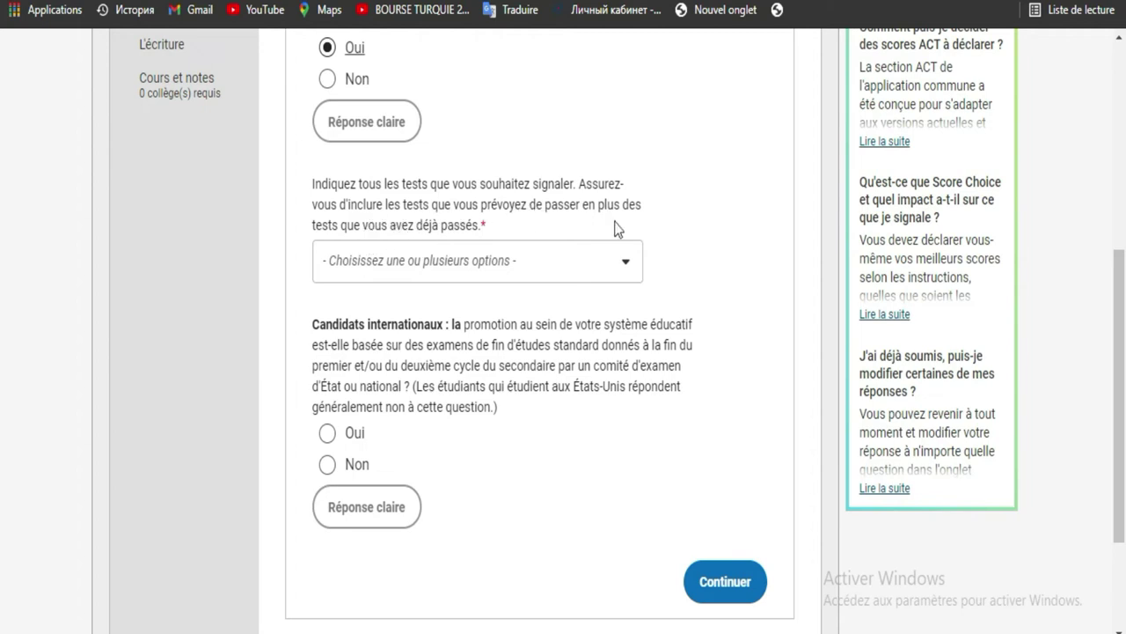
# - Select Tests ACT as the only test to report, removing IB subject tests
pyautogui.click(624, 263)
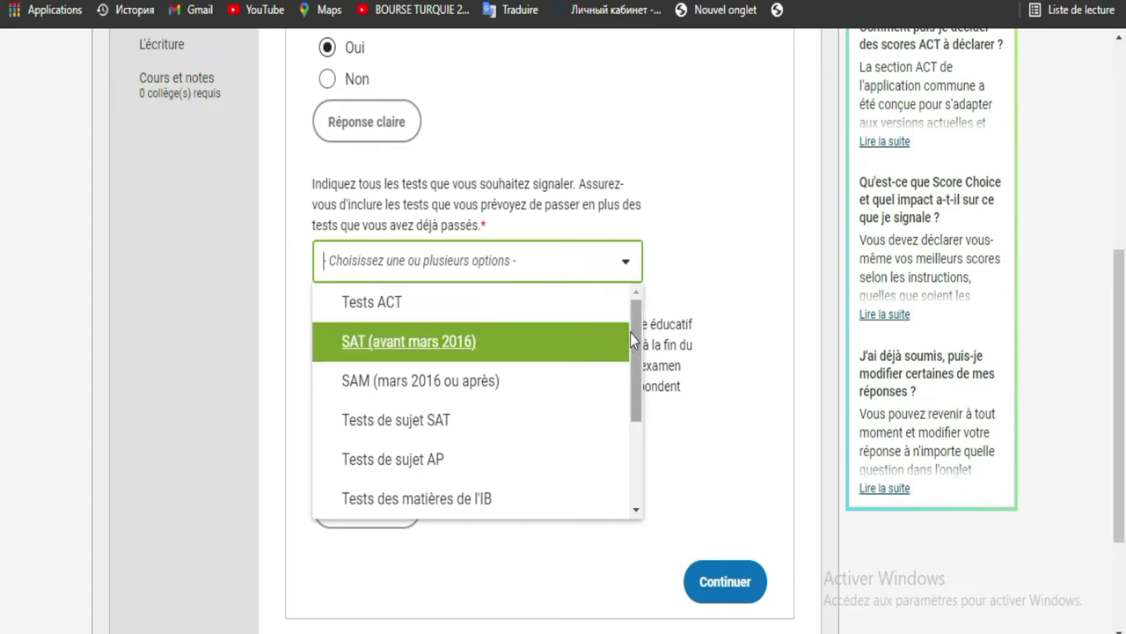
pyautogui.moveTo(634, 334); pyautogui.dragTo(636, 432)
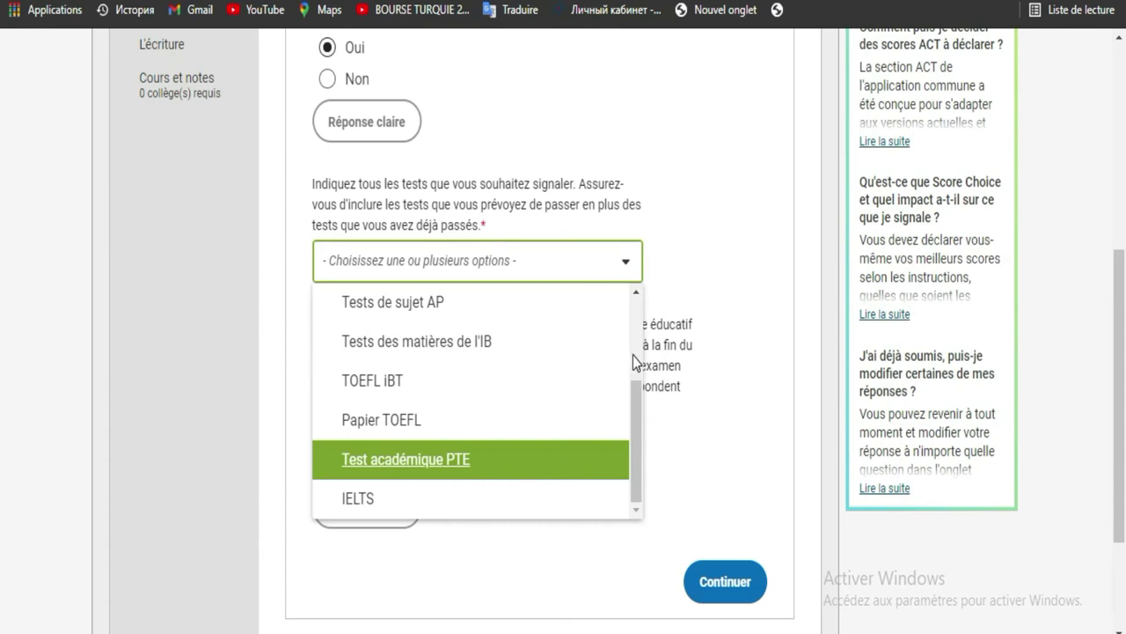
pyautogui.click(632, 355)
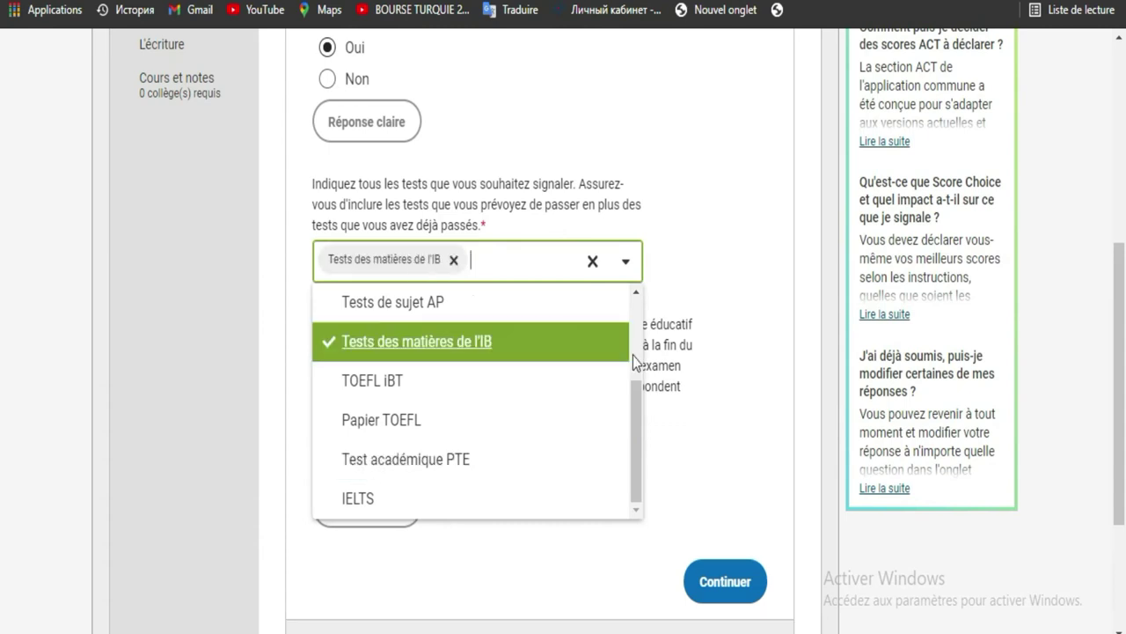
pyautogui.moveTo(636, 396); pyautogui.dragTo(636, 353)
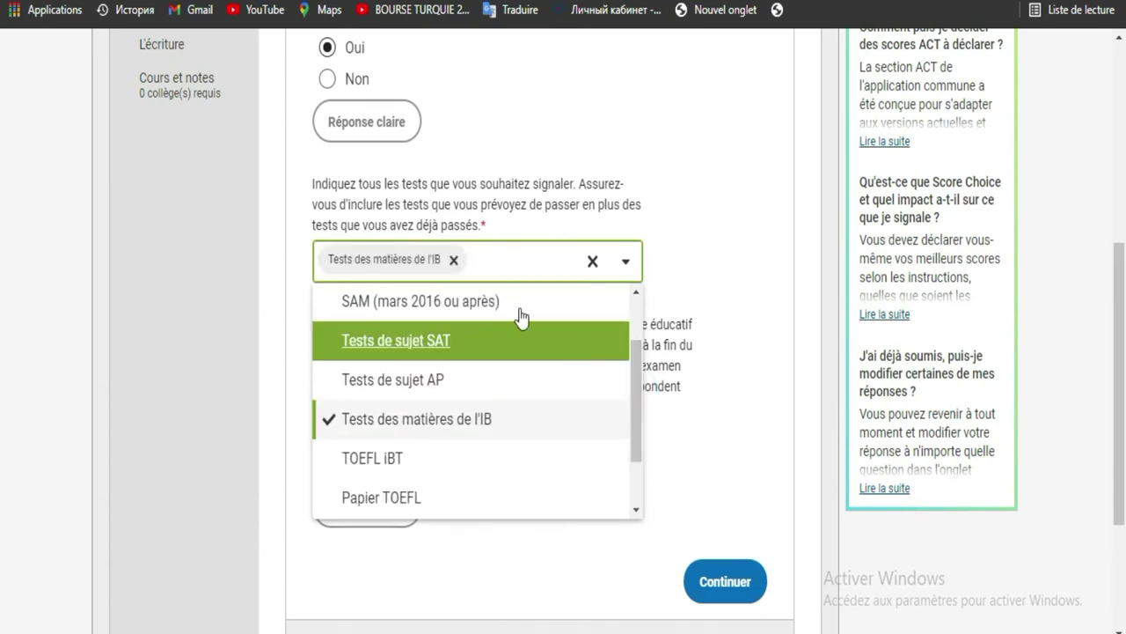
pyautogui.click(453, 261)
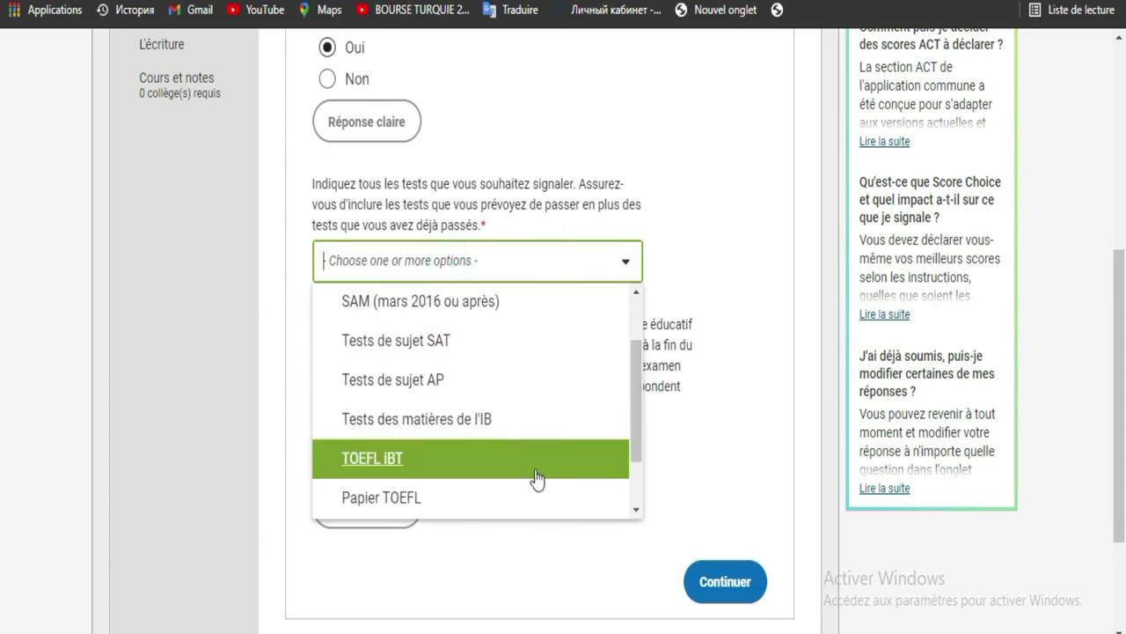
pyautogui.moveTo(634, 391); pyautogui.dragTo(641, 312)
pyautogui.click(525, 312)
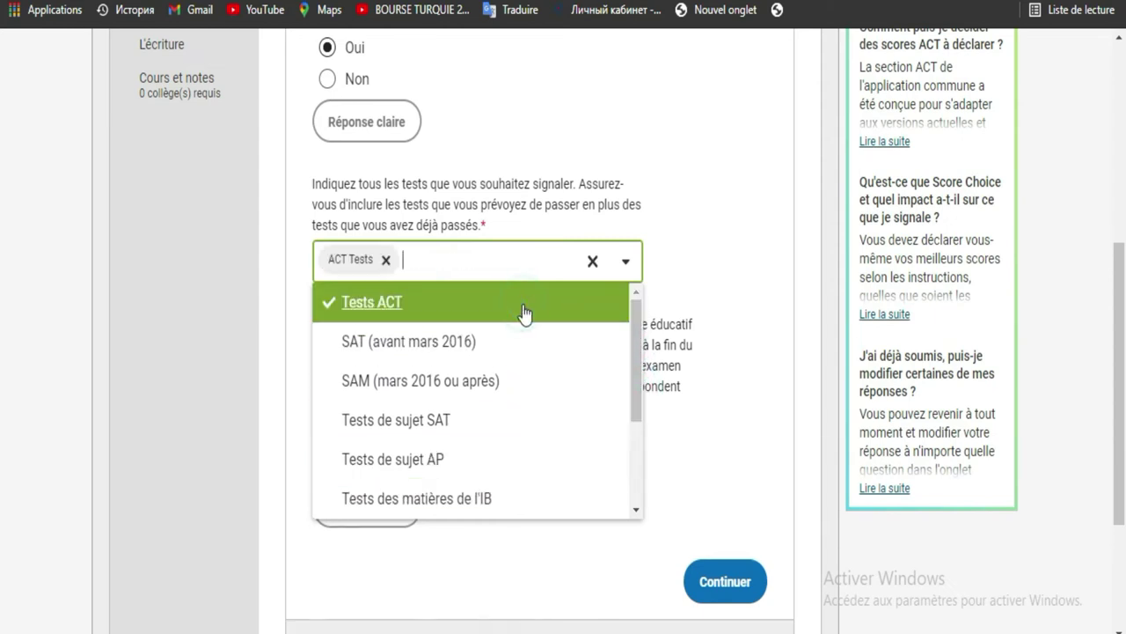
pyautogui.click(690, 236)
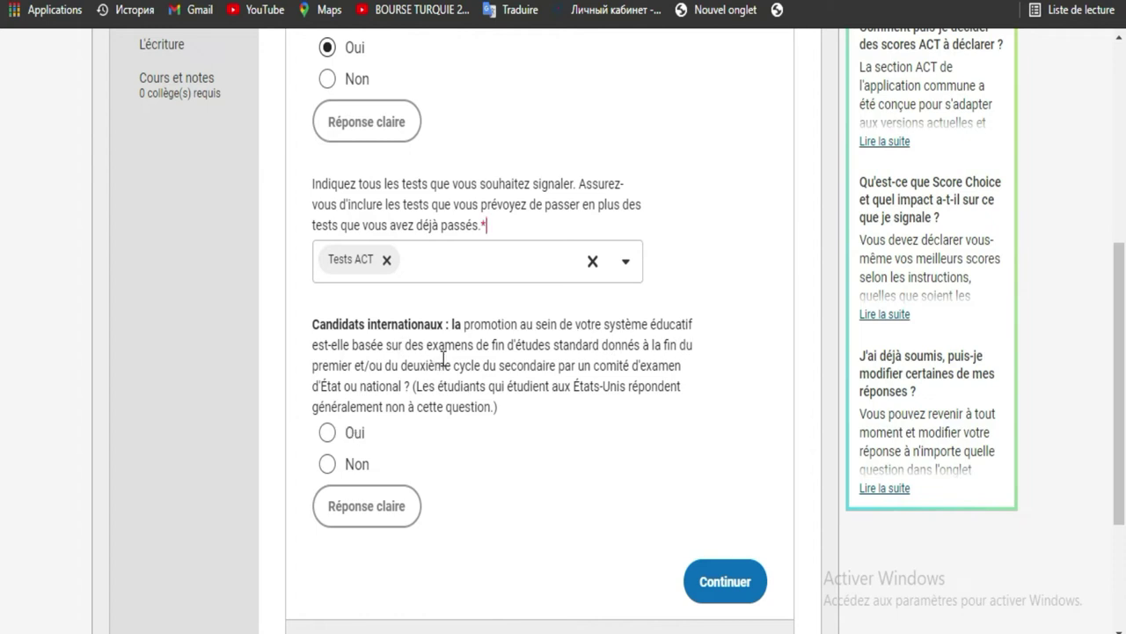
# - Answer Oui to the international candidates question and continue
pyautogui.click(606, 356)
pyautogui.click(329, 432)
pyautogui.click(756, 597)
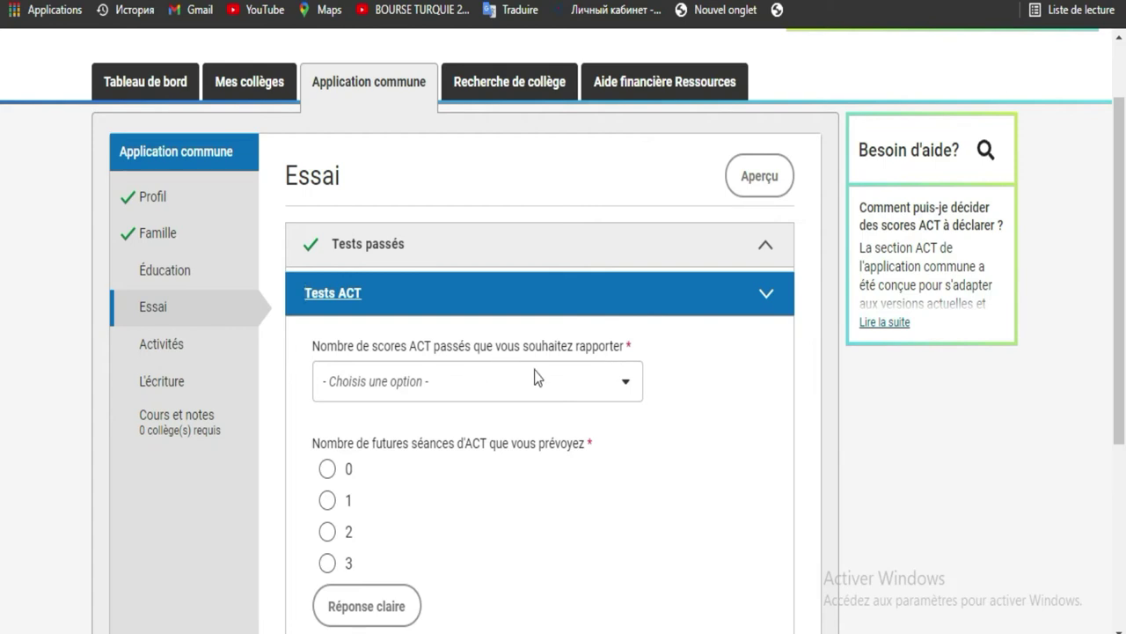
# - Report 0 past ACT scores and 2 future ACT sittings, then select Date de test future 1
pyautogui.click(623, 391)
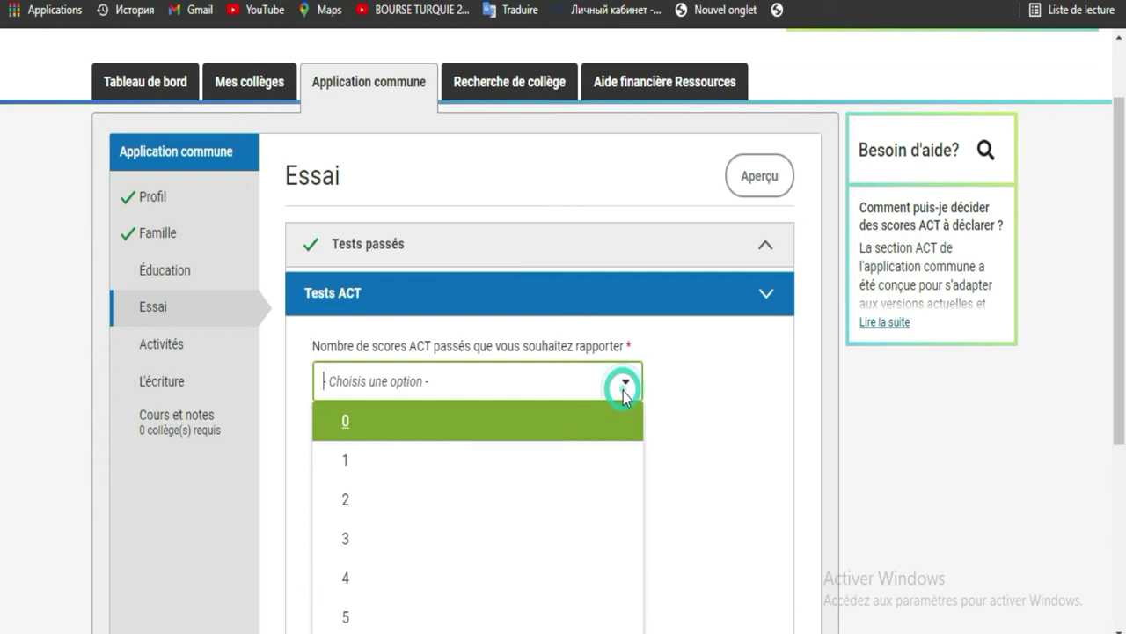
pyautogui.click(576, 429)
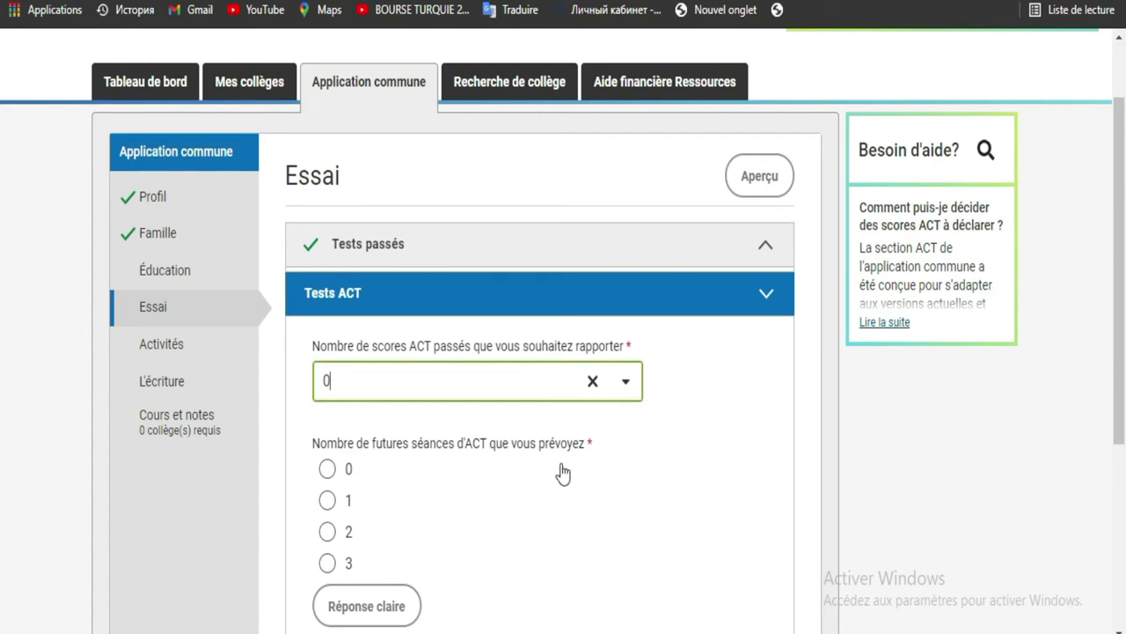
pyautogui.click(327, 533)
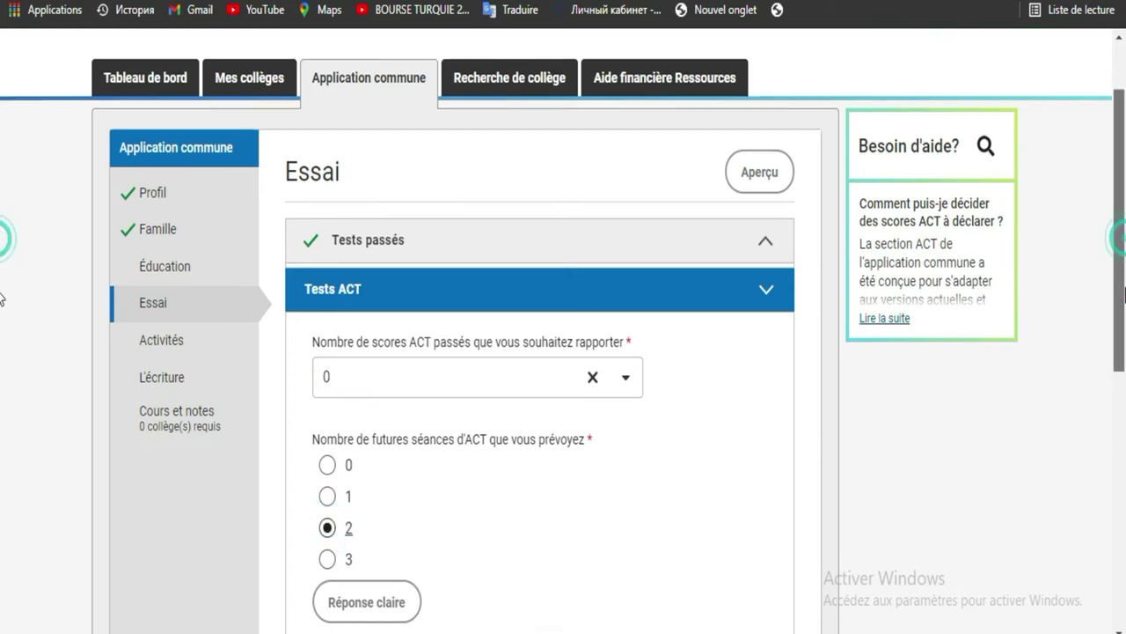
pyautogui.scroll(-3, 1106, 382)
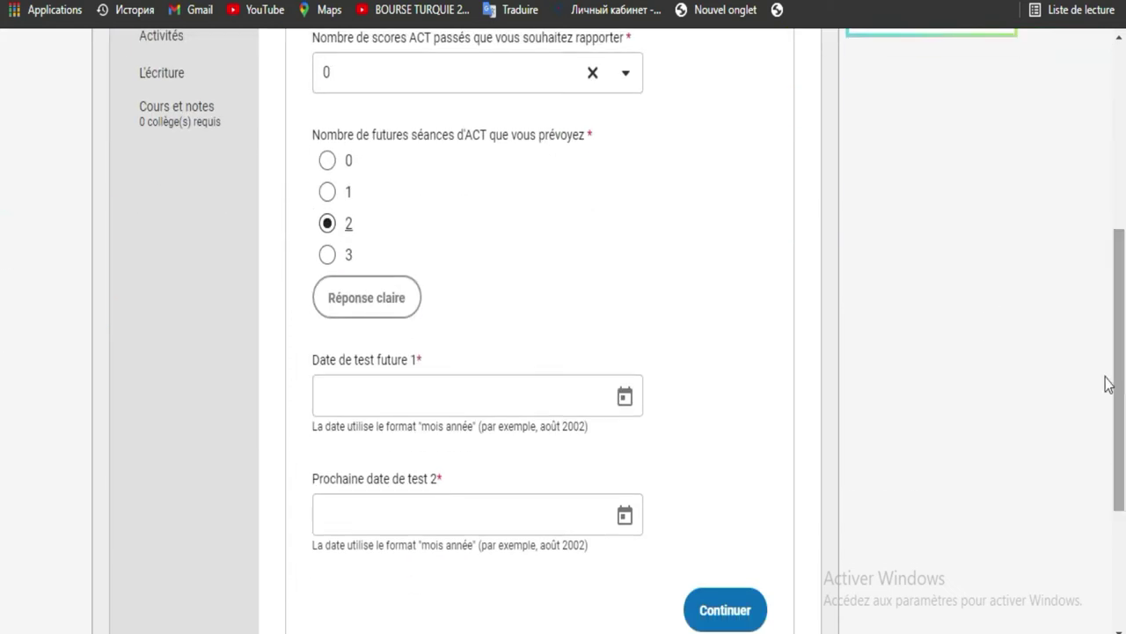
pyautogui.click(462, 399)
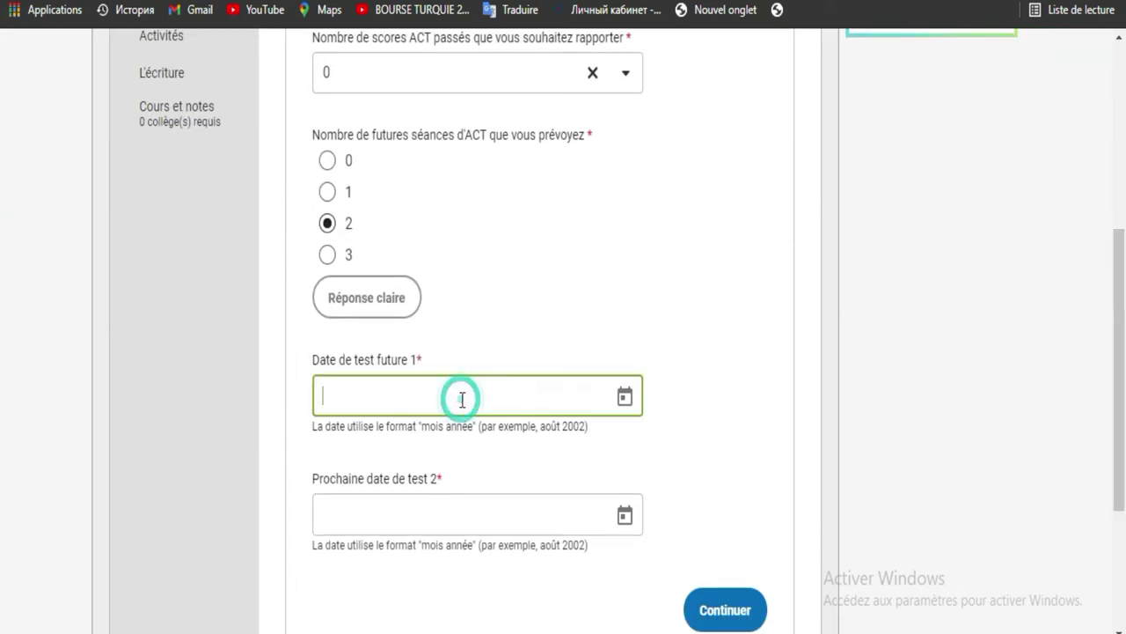
# - Set both future ACT test dates to June 2021
pyautogui.click(628, 417)
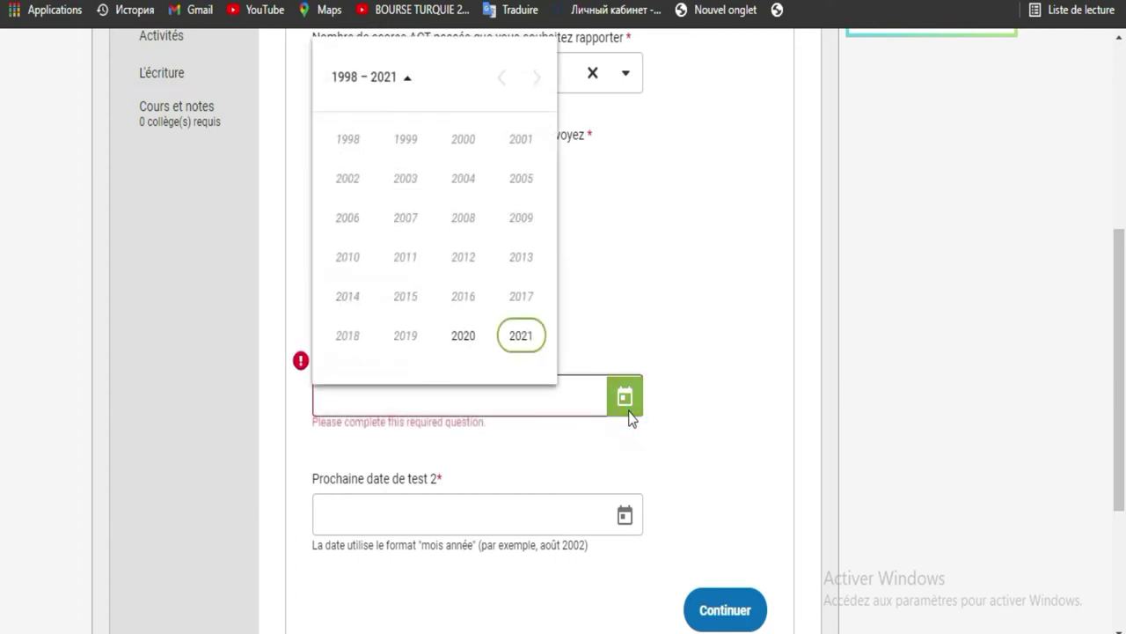
pyautogui.click(526, 340)
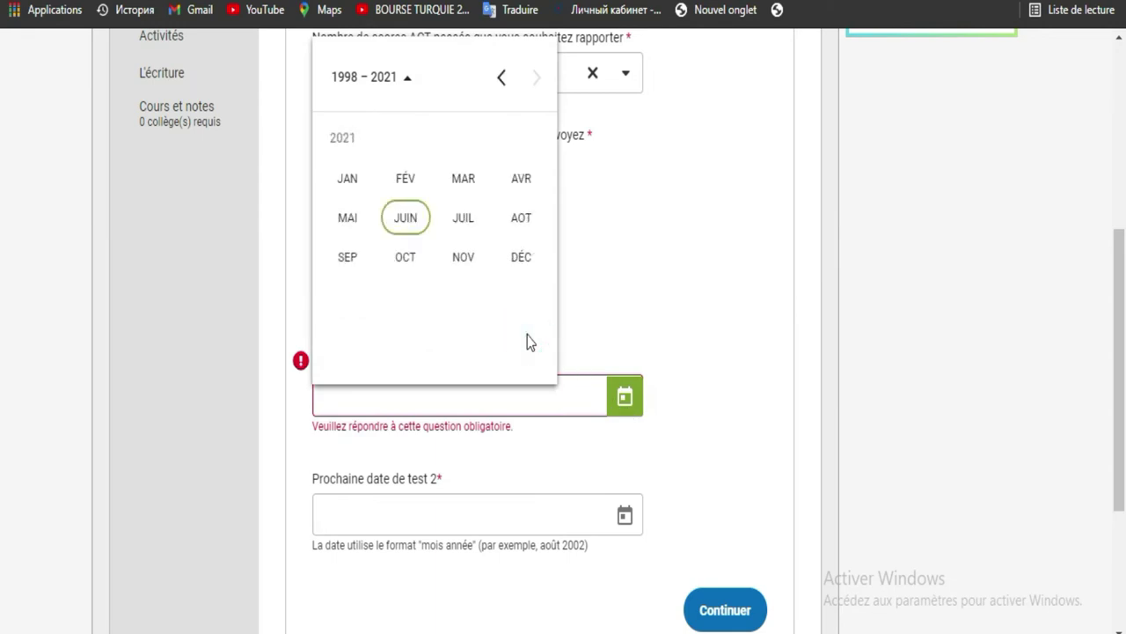
pyautogui.click(405, 225)
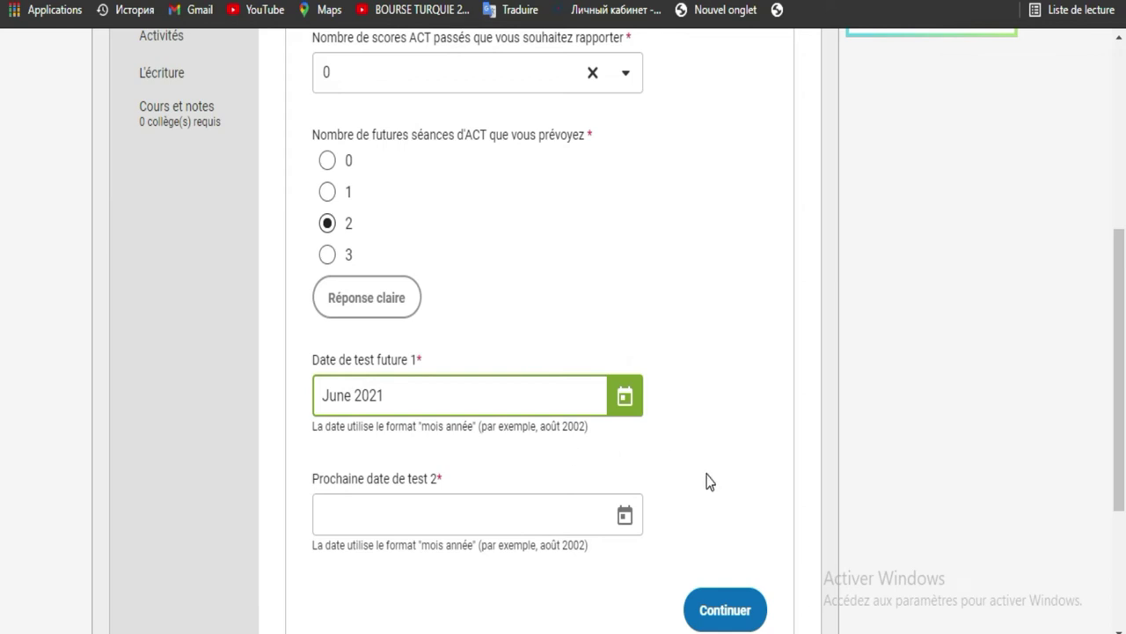
pyautogui.click(627, 517)
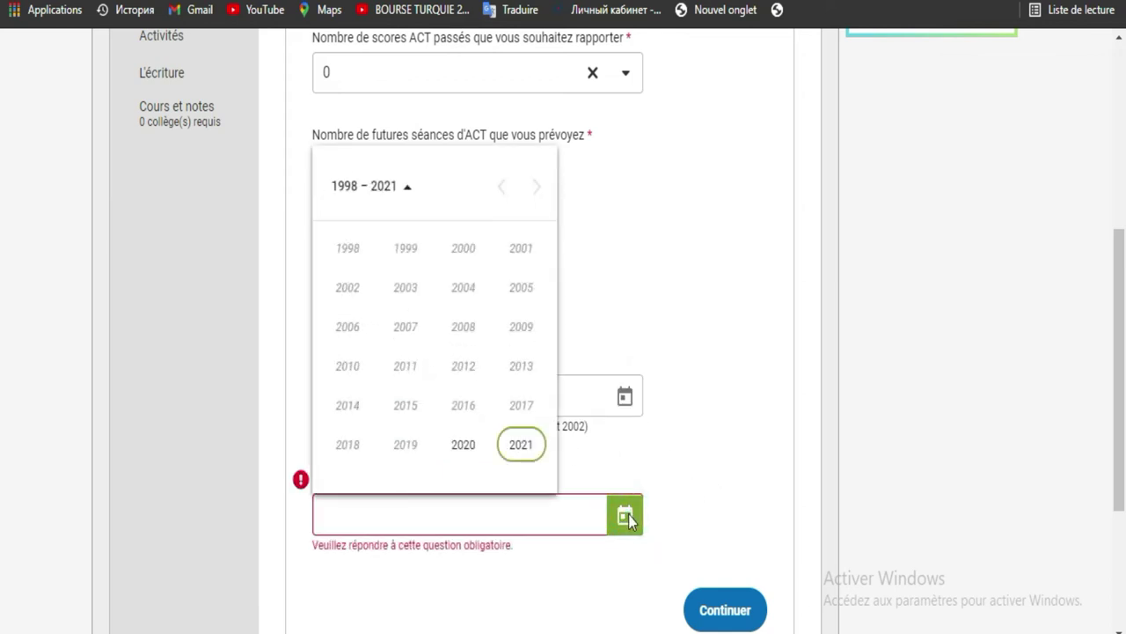
pyautogui.click(520, 445)
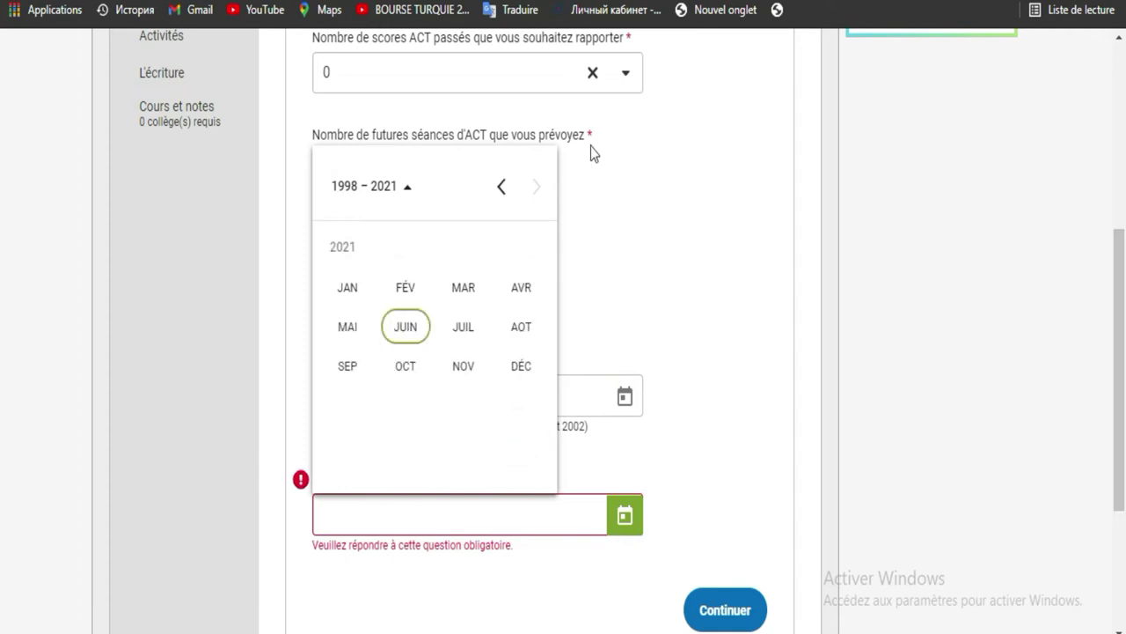
pyautogui.click(426, 328)
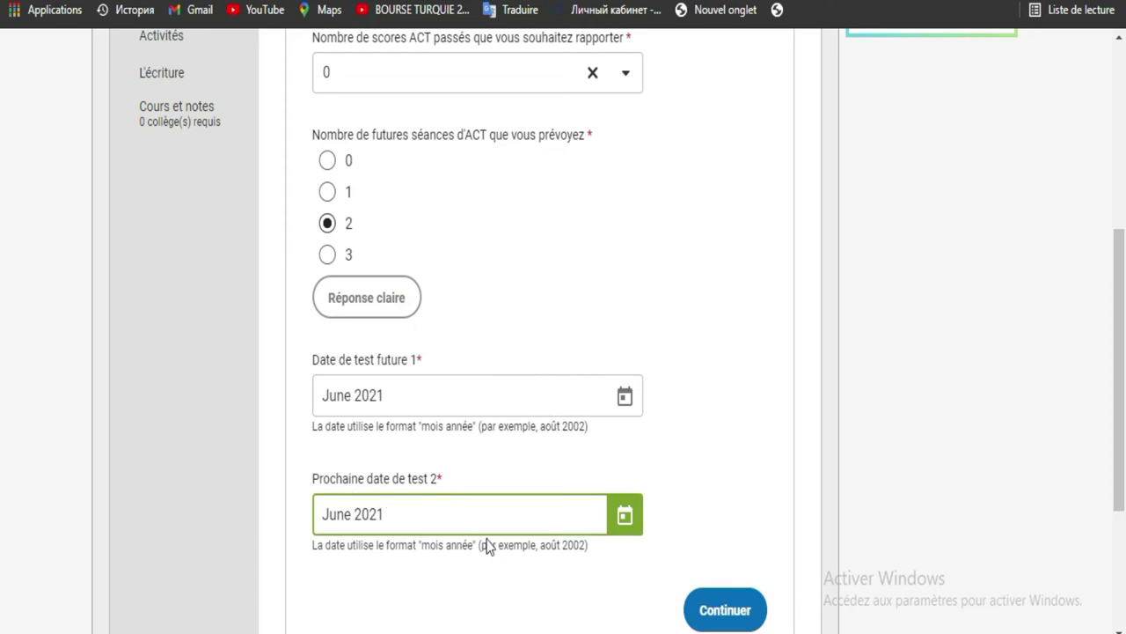
# - Change the number of planned future ACT sittings to 1
pyautogui.click(1121, 362)
pyautogui.moveTo(1123, 362); pyautogui.dragTo(1124, 299)
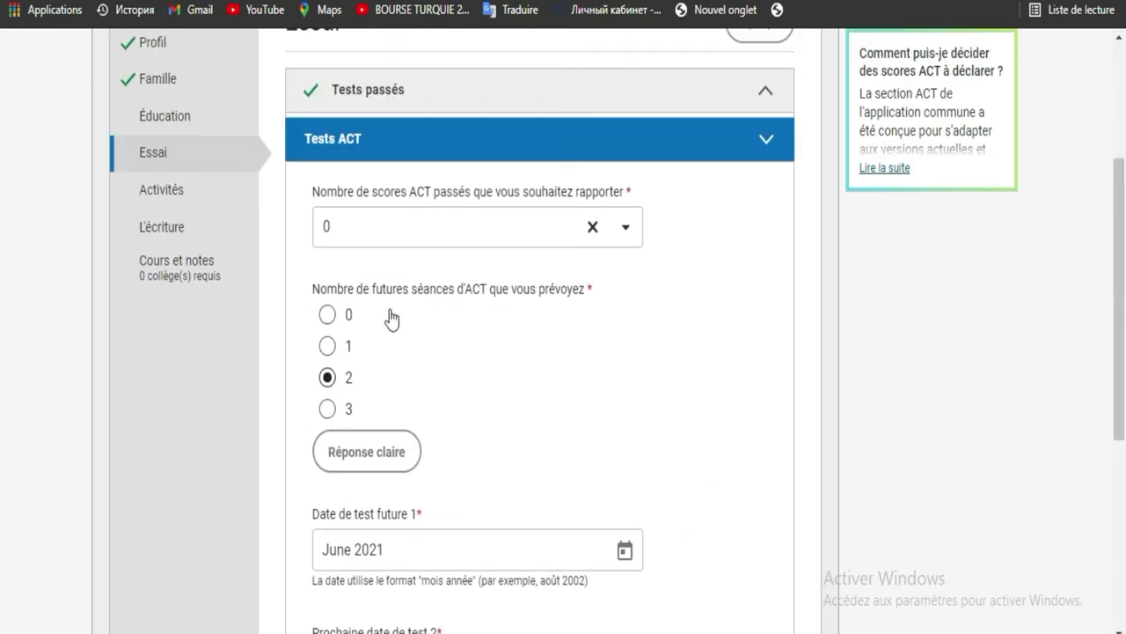
pyautogui.click(327, 345)
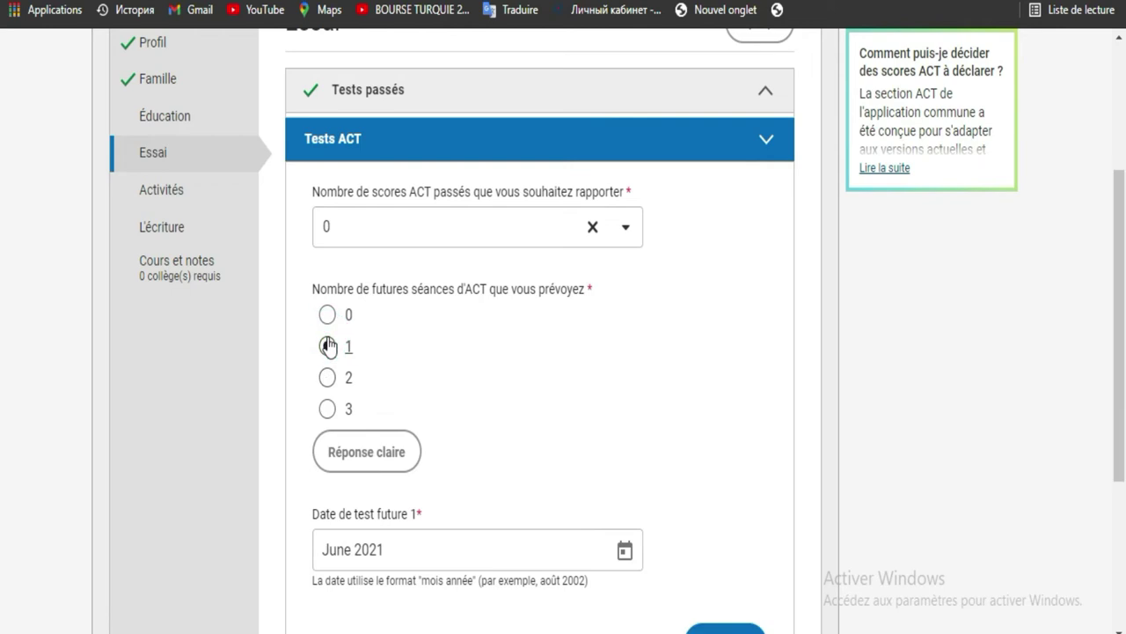
pyautogui.moveTo(1117, 308); pyautogui.dragTo(1123, 405)
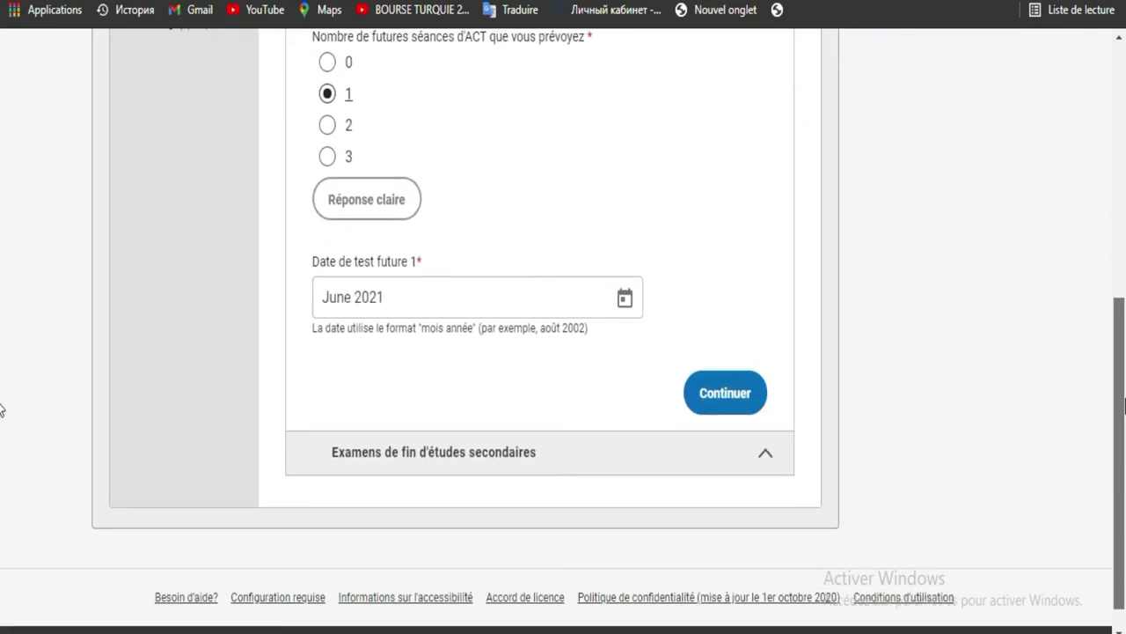
# - Save Tests ACT, then choose 1 in the Examens de fin d'études secondaires count dropdown
pyautogui.click(737, 405)
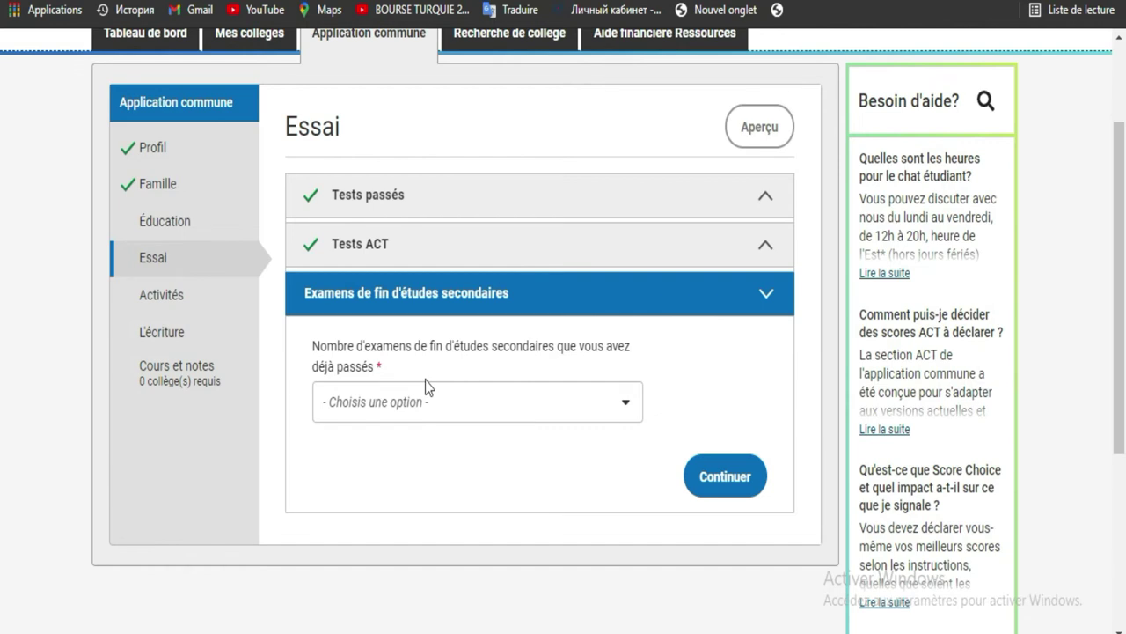
pyautogui.click(623, 408)
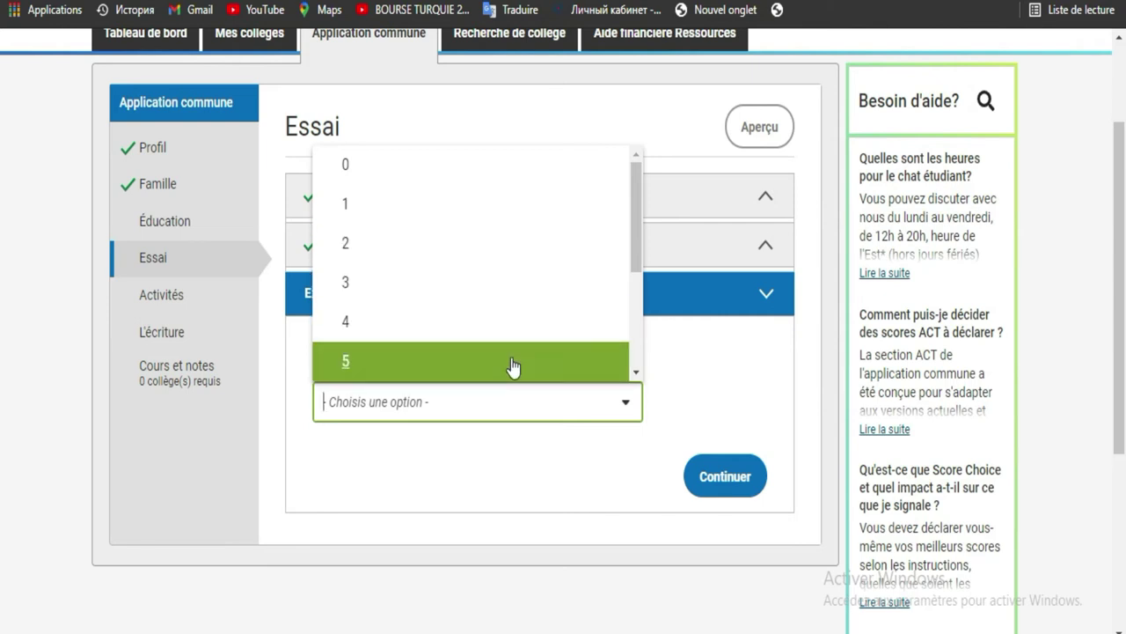
pyautogui.click(412, 199)
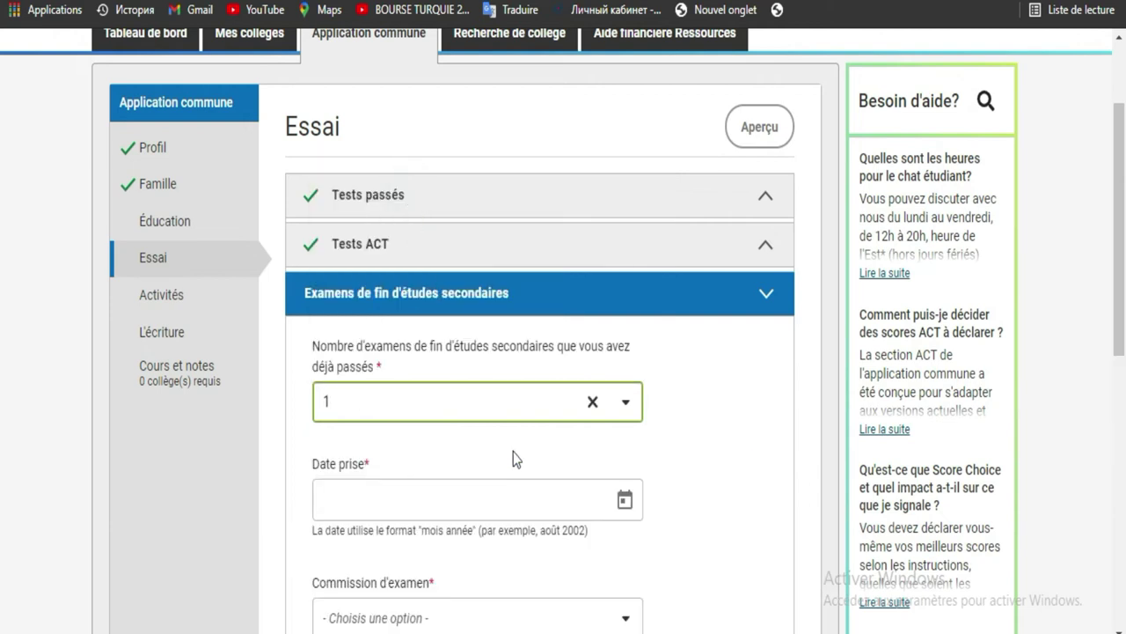
pyautogui.scroll(-4, 513, 451)
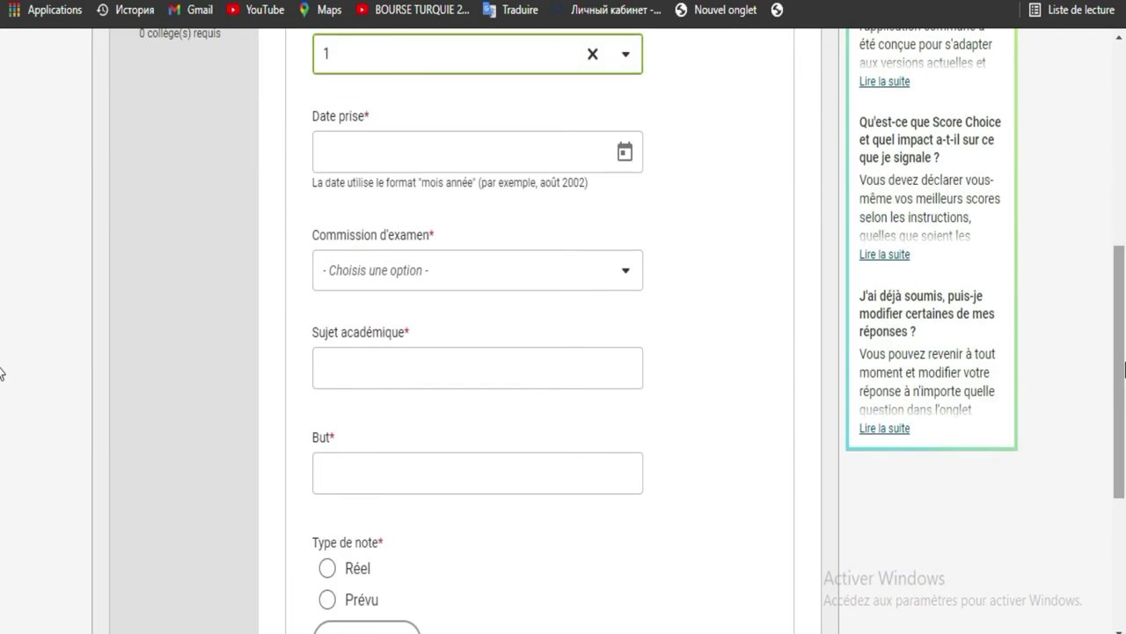
pyautogui.scroll(1, 1, 373)
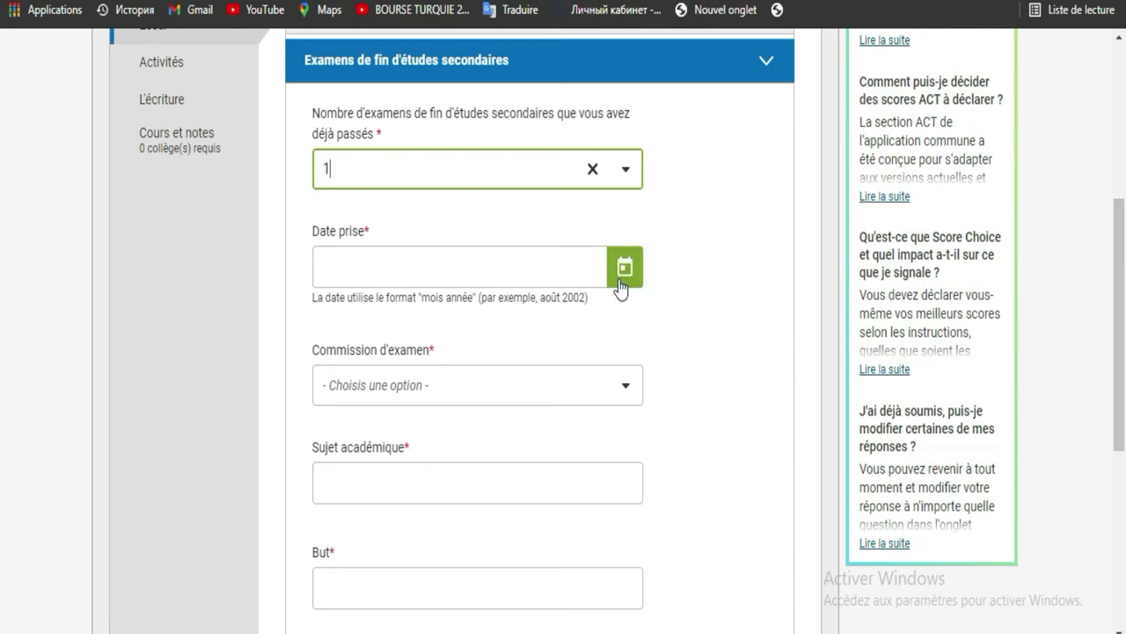
# - Set the exam's Date prise to May 2020
pyautogui.click(621, 282)
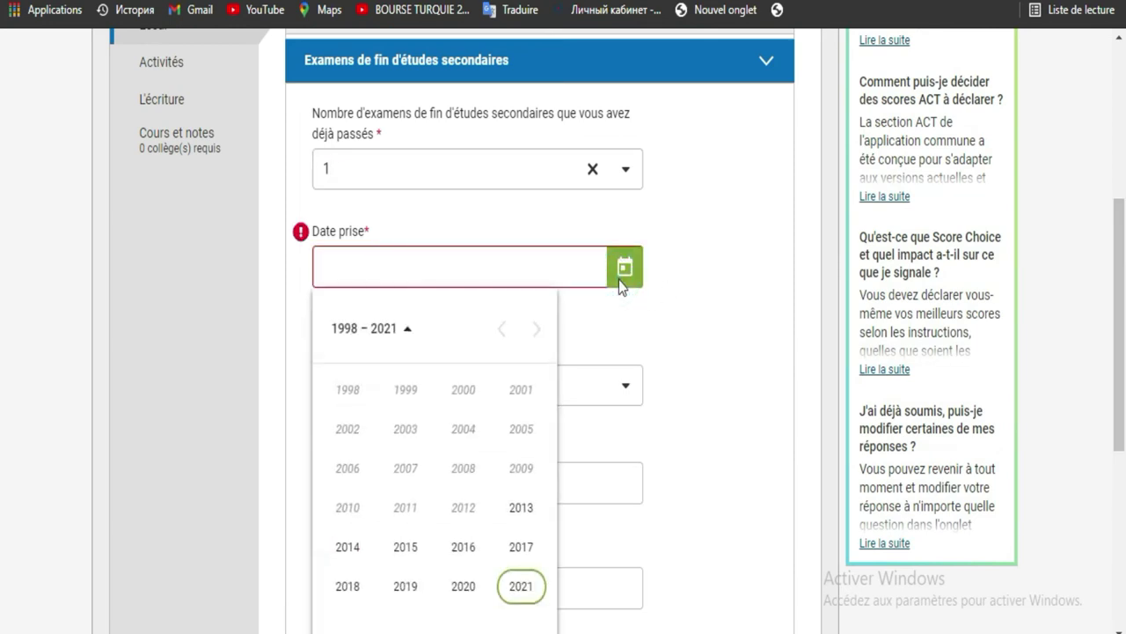
pyautogui.click(466, 588)
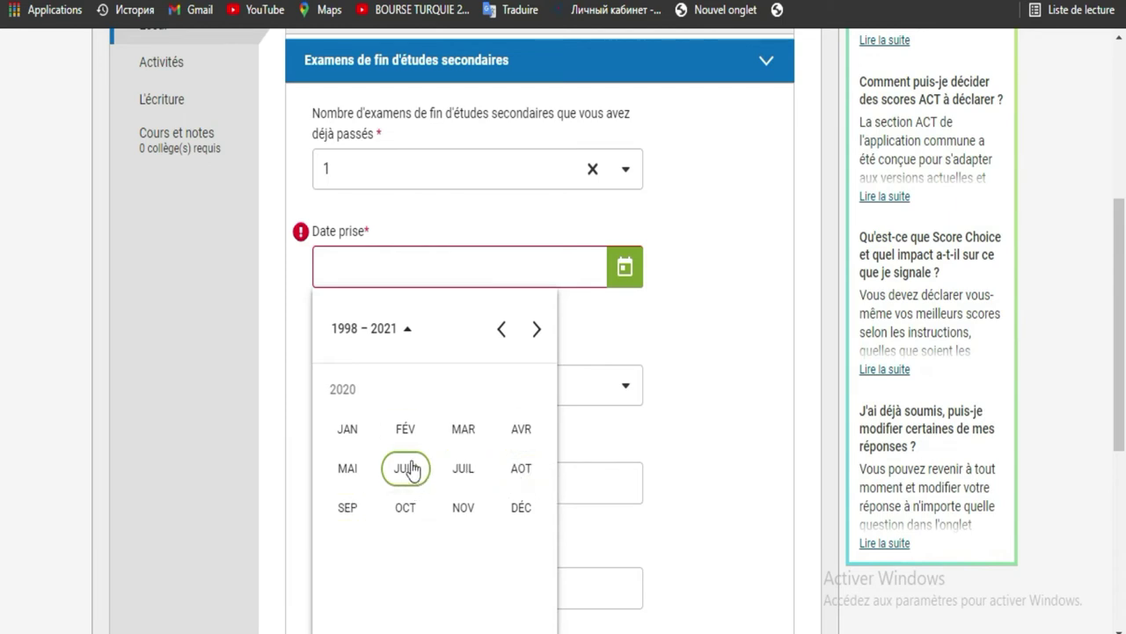
pyautogui.click(353, 471)
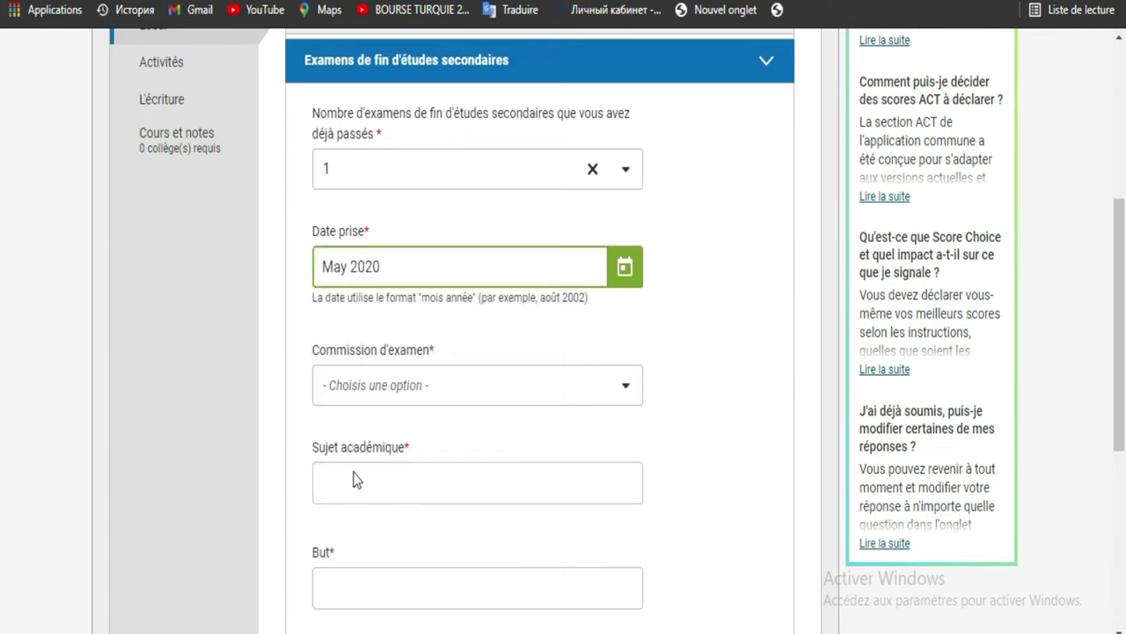
# - Choose Baccalauréat as the Commission d'examen and select the Sujet académique field
pyautogui.click(445, 385)
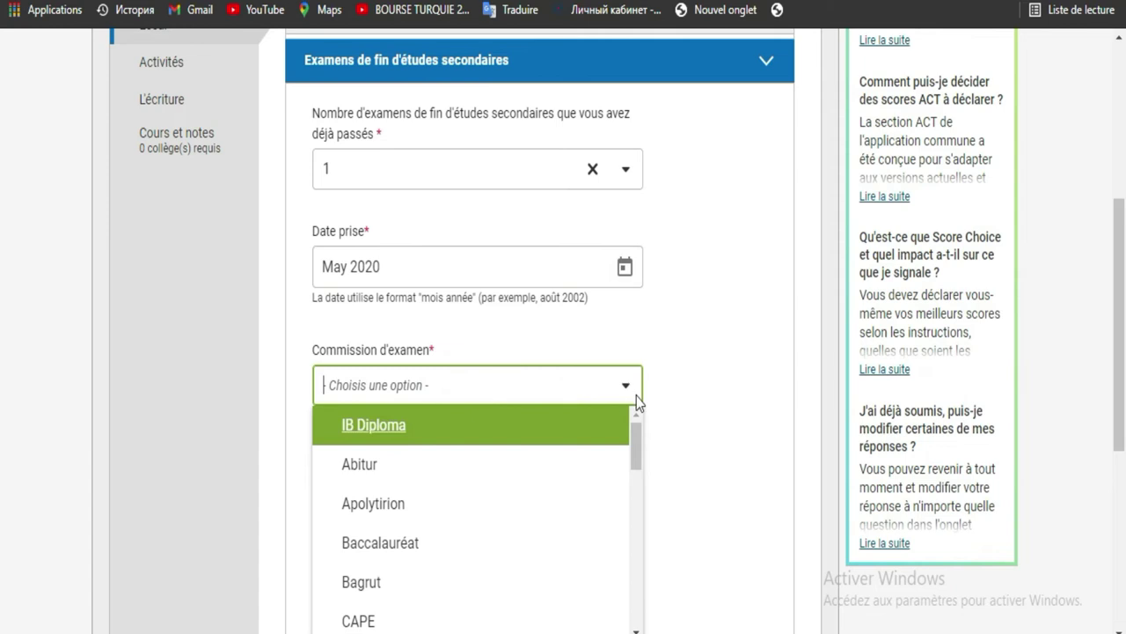
pyautogui.click(3, 227)
pyautogui.scroll(-1, 3, 227)
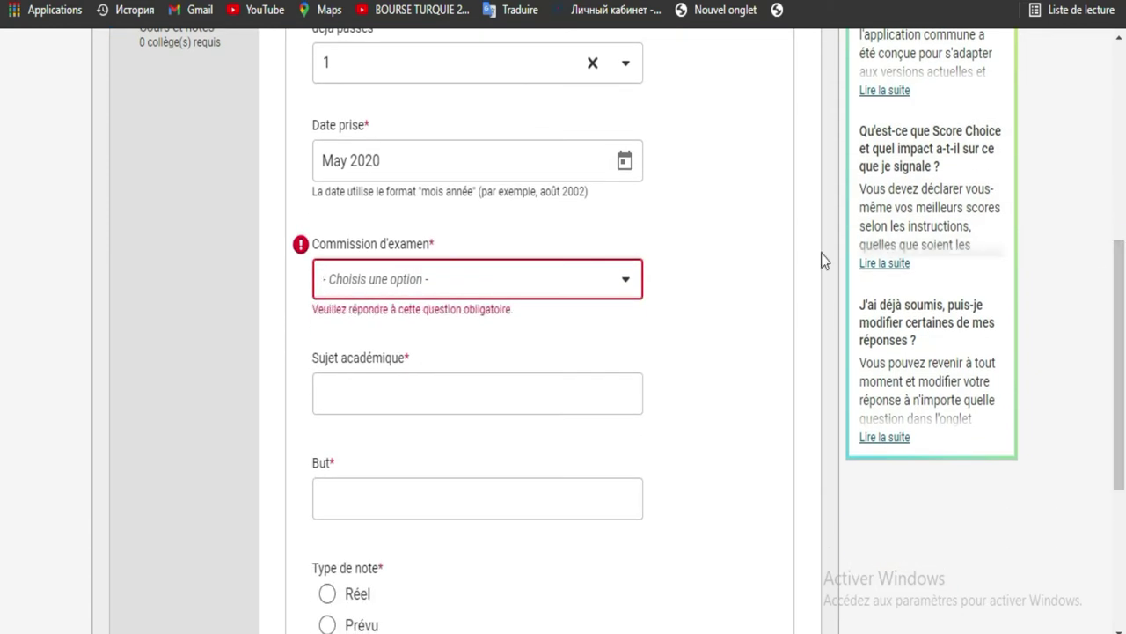
pyautogui.click(592, 280)
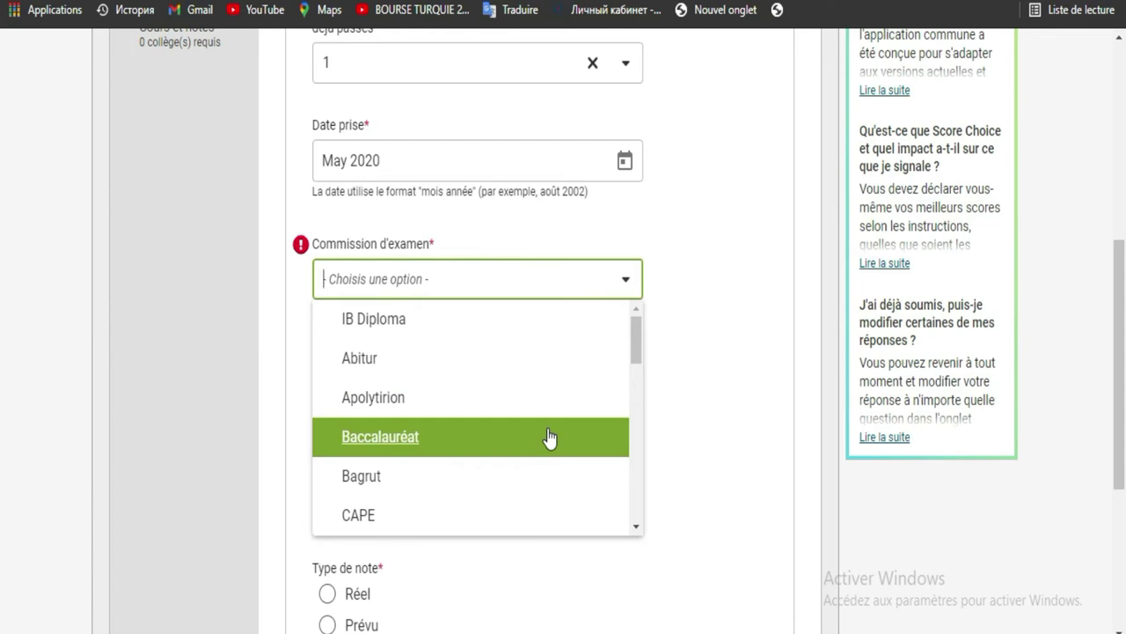
pyautogui.click(549, 437)
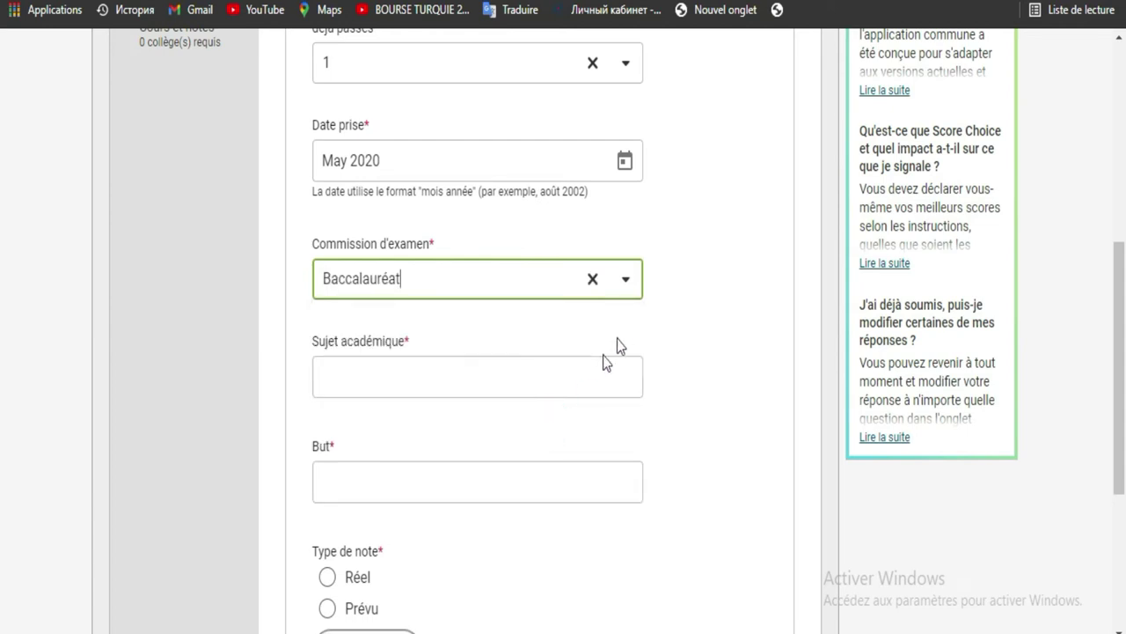
pyautogui.click(590, 376)
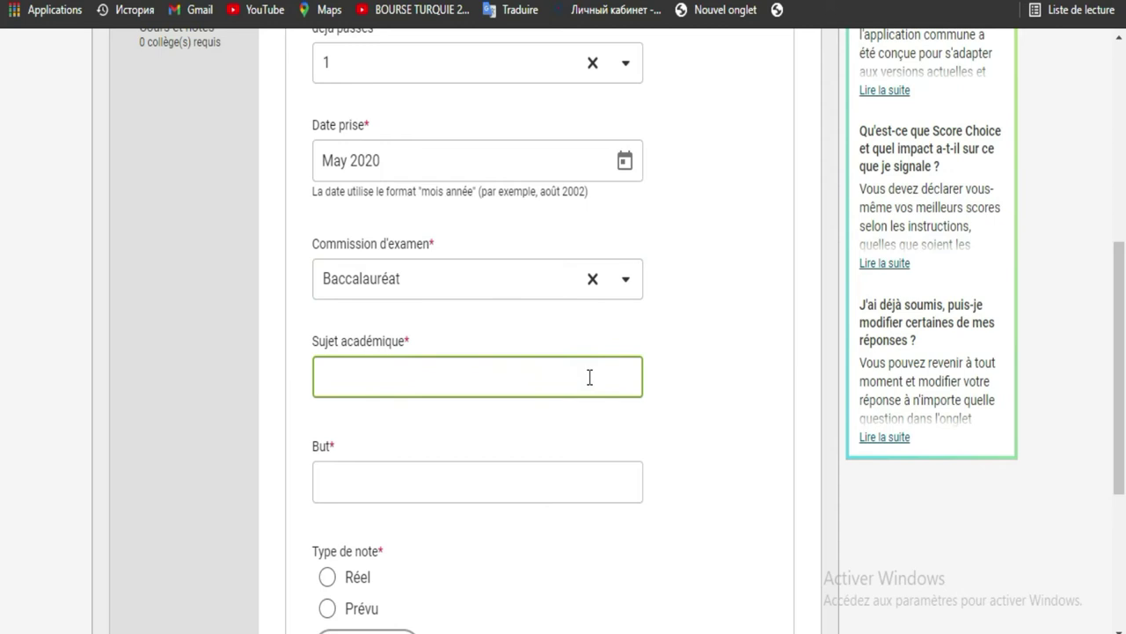
# - Enter 'mathematics' as the exam's academic subject
pyautogui.moveTo(1120, 283); pyautogui.dragTo(1124, 403)
pyautogui.click(594, 161)
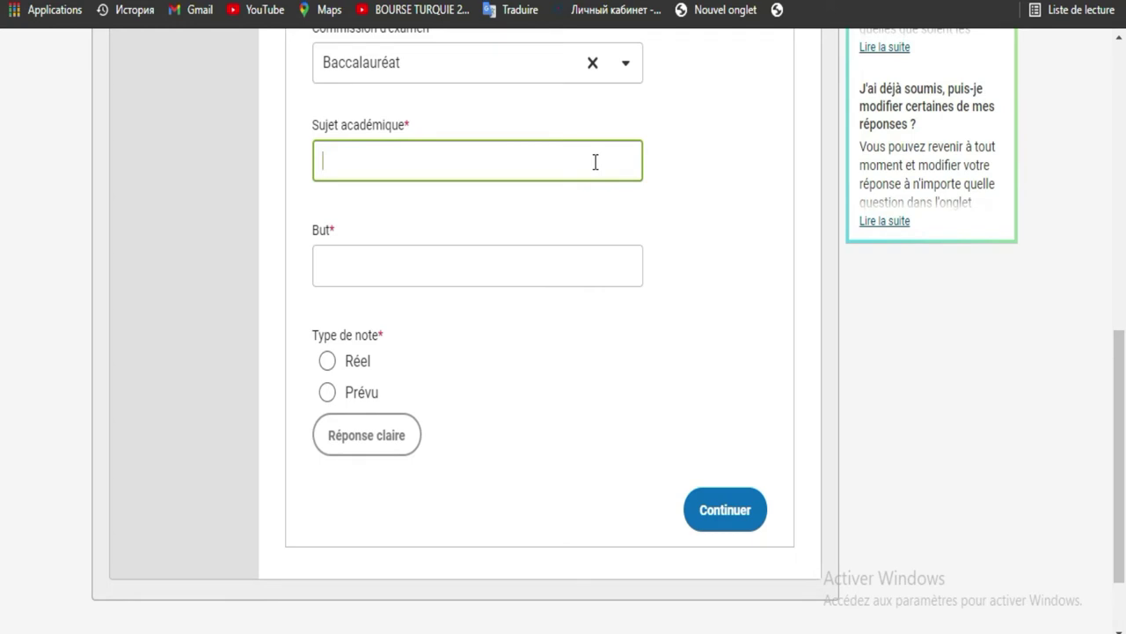
pyautogui.write('mathe')
pyautogui.write('matics')
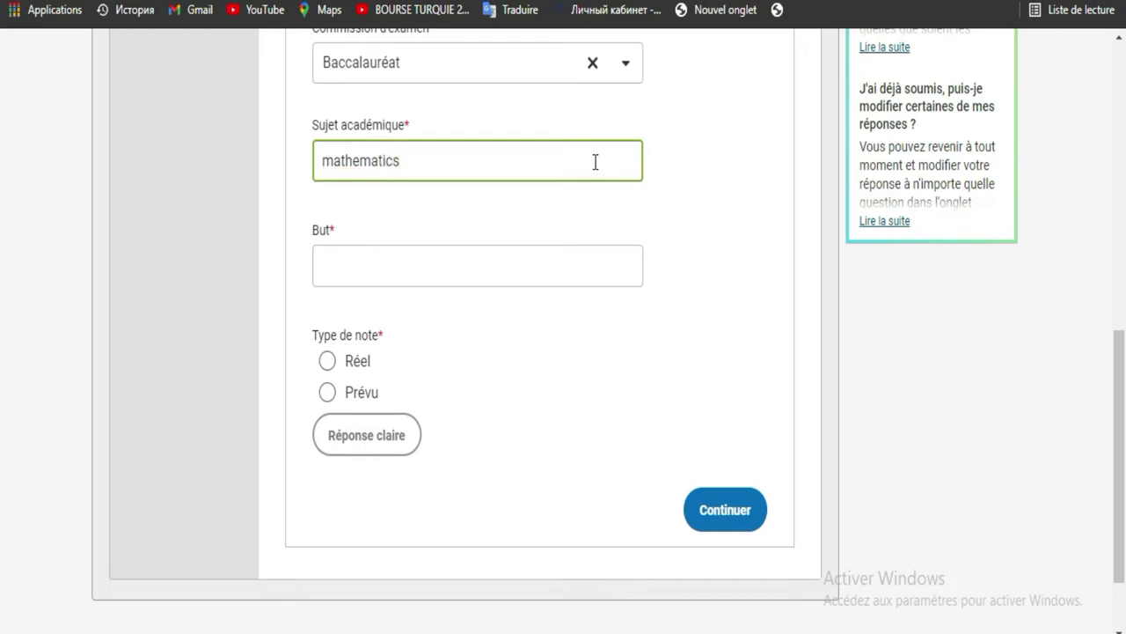
pyautogui.click(662, 292)
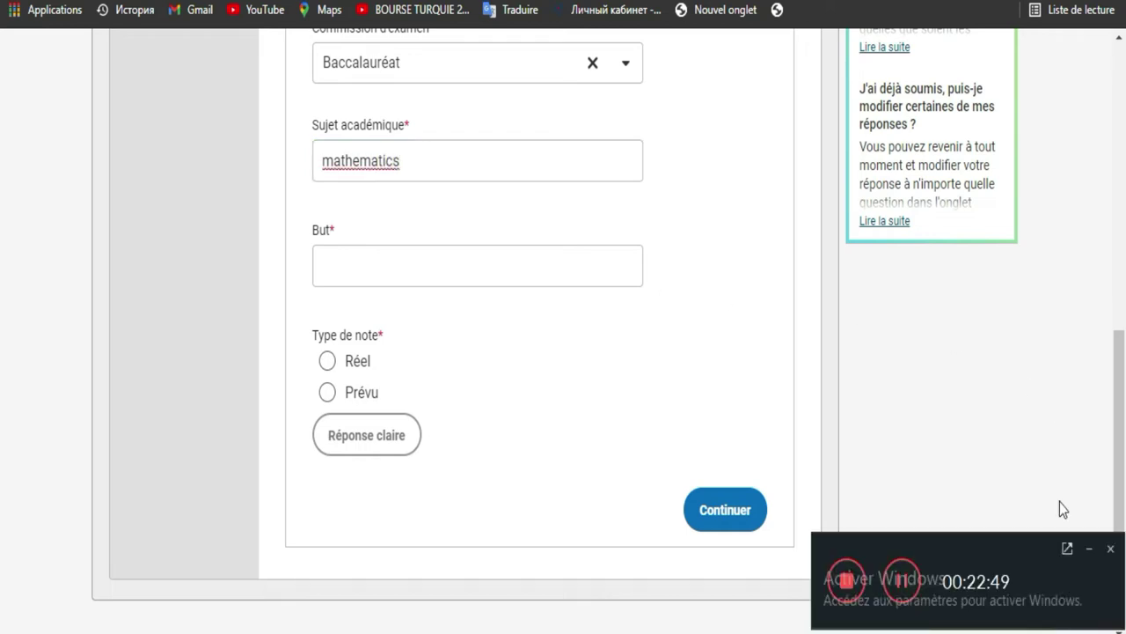
pyautogui.click(1089, 550)
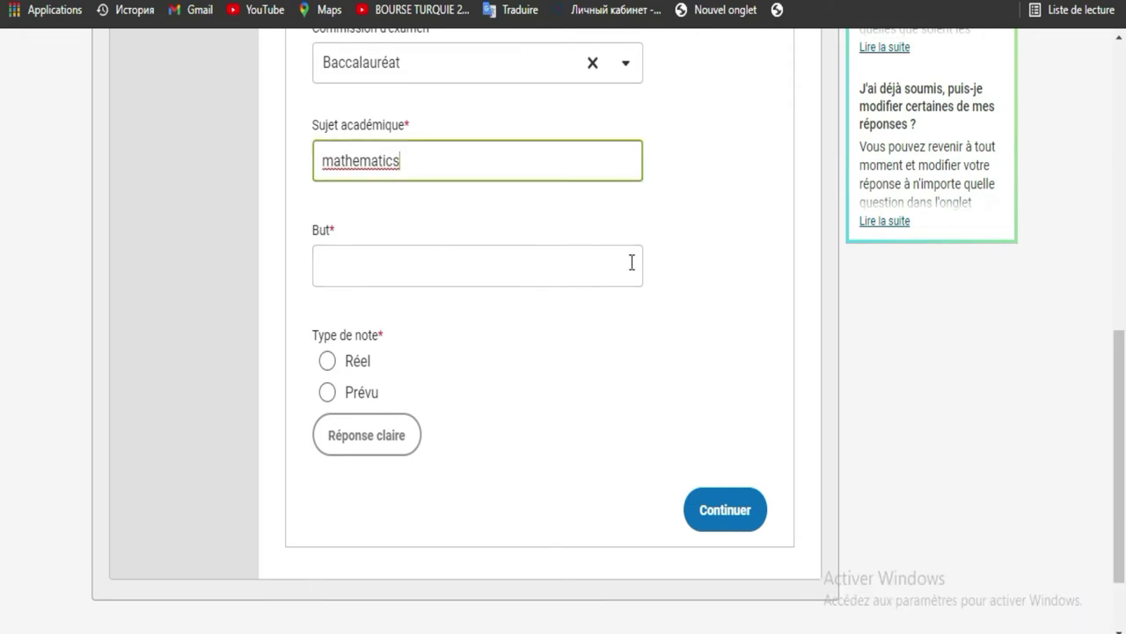
pyautogui.write('a')
pyautogui.press('BackSpace')
pyautogui.click(524, 160)
# - Fill the required But field with 'mathe'
pyautogui.click(385, 256)
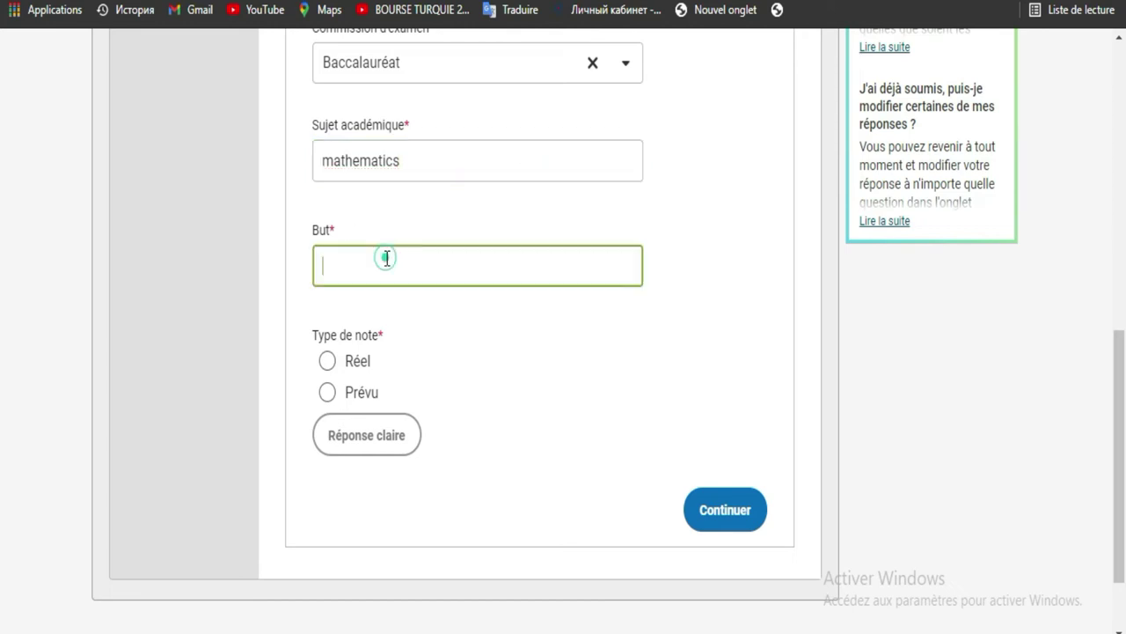
pyautogui.click(528, 154)
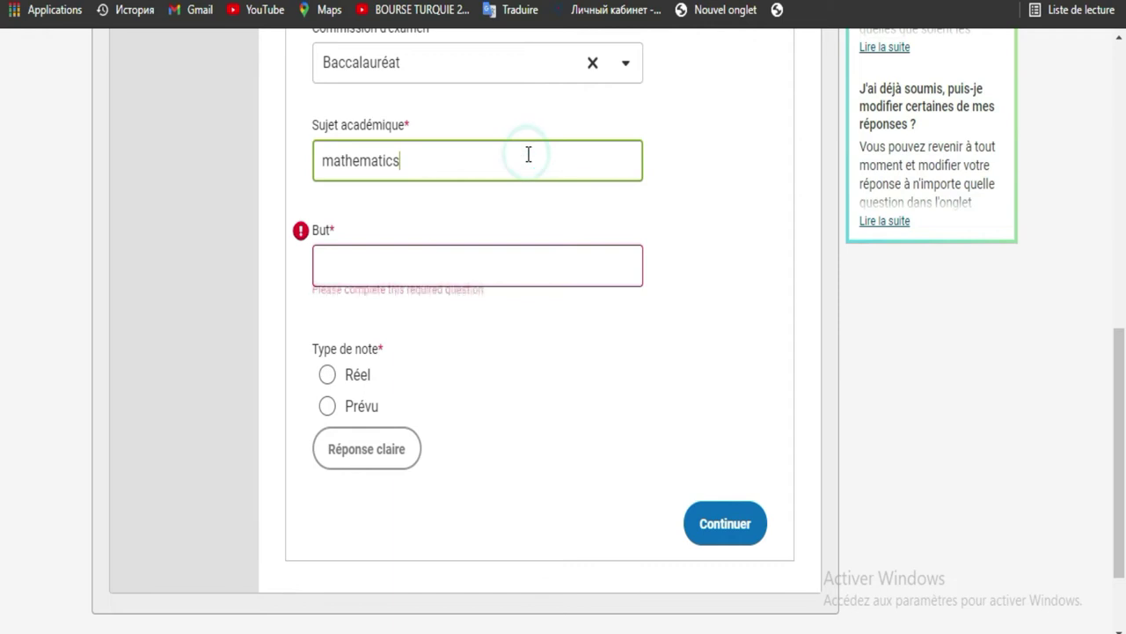
pyautogui.click(453, 261)
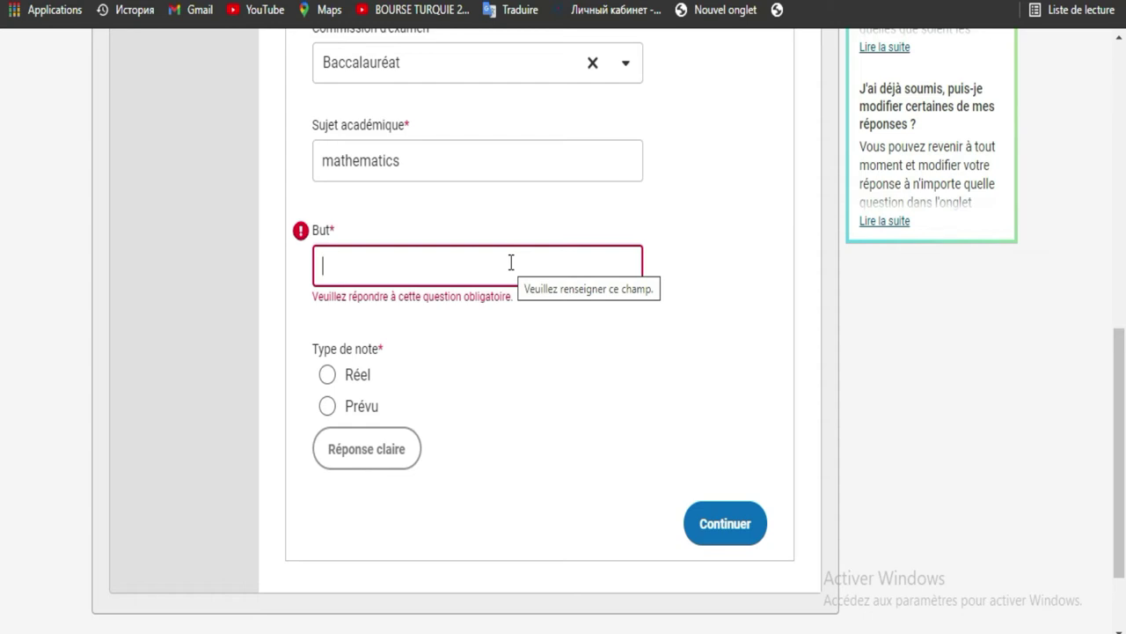
pyautogui.write('mathe')
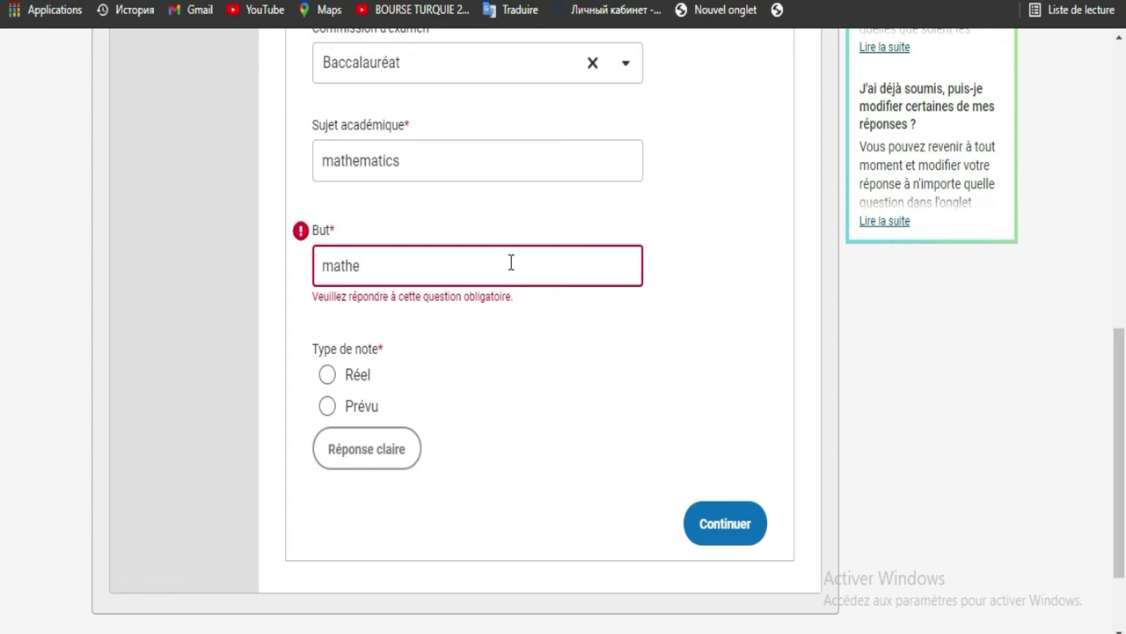
pyautogui.click(326, 387)
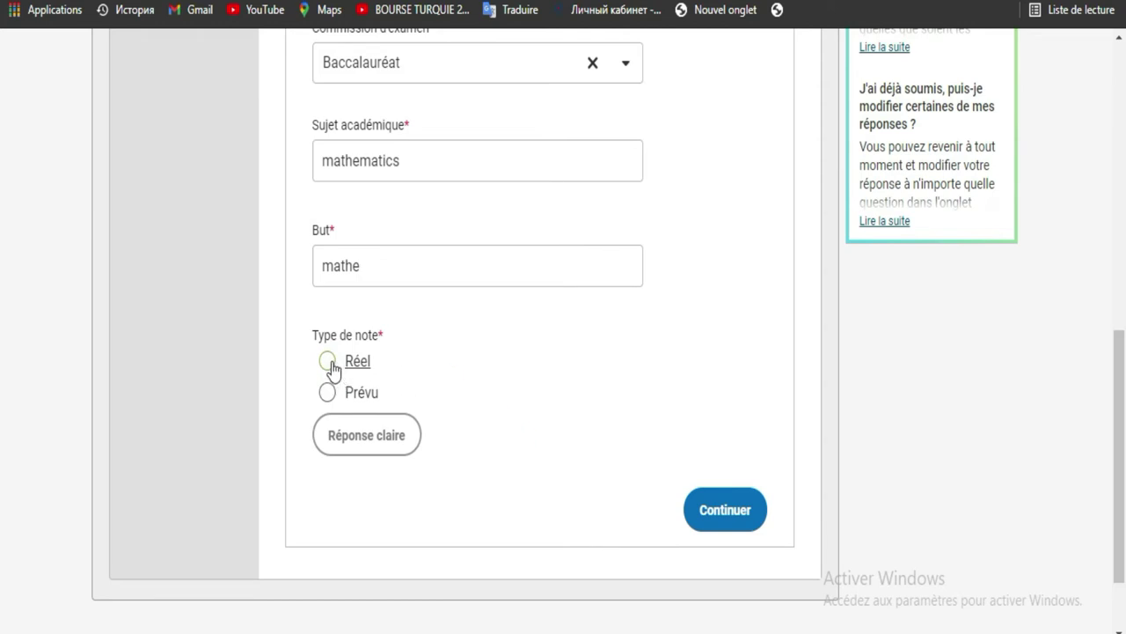
pyautogui.click(392, 265)
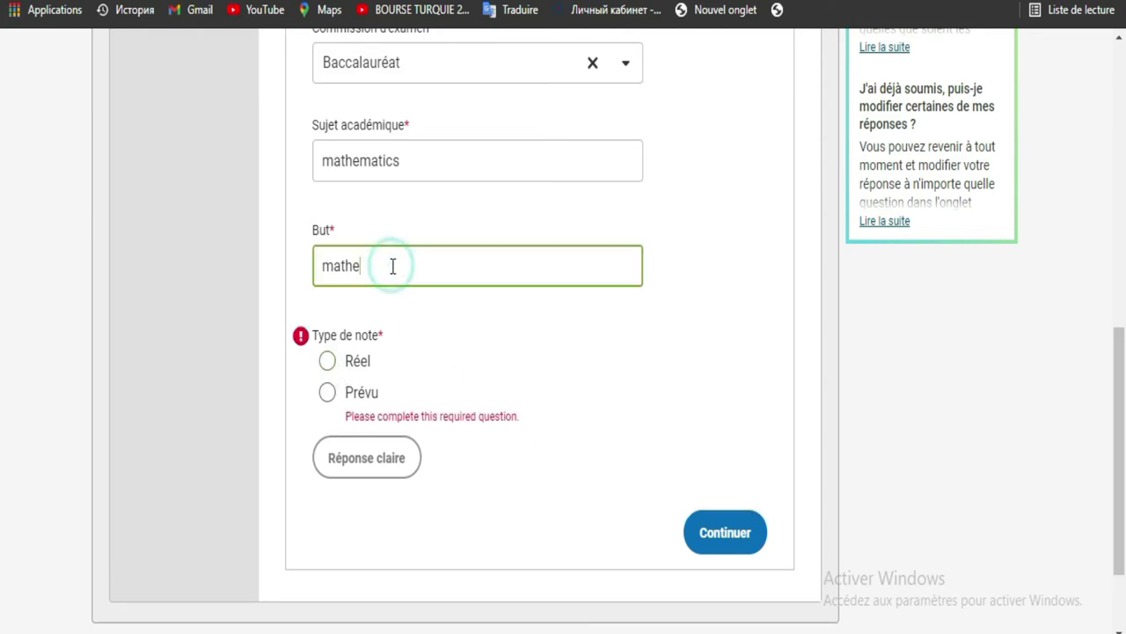
pyautogui.press('BackSpace')
pyautogui.write('e')
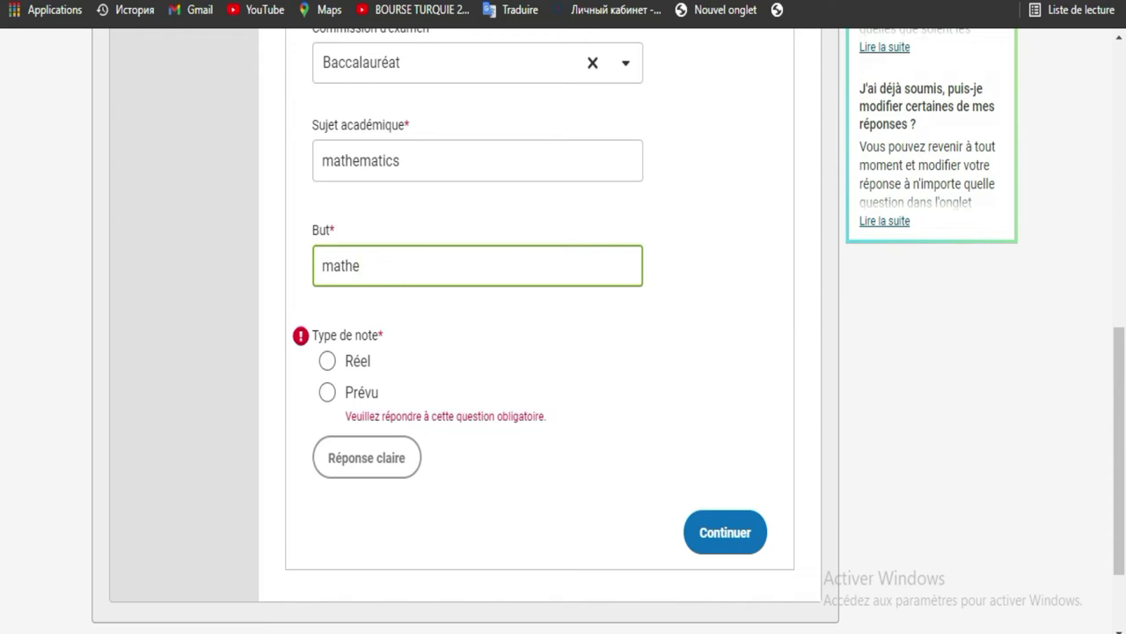
# - Show the form in English and enter 230 as the Actual Baccalauréat mathematics score, then continue
pyautogui.click(840, 23)
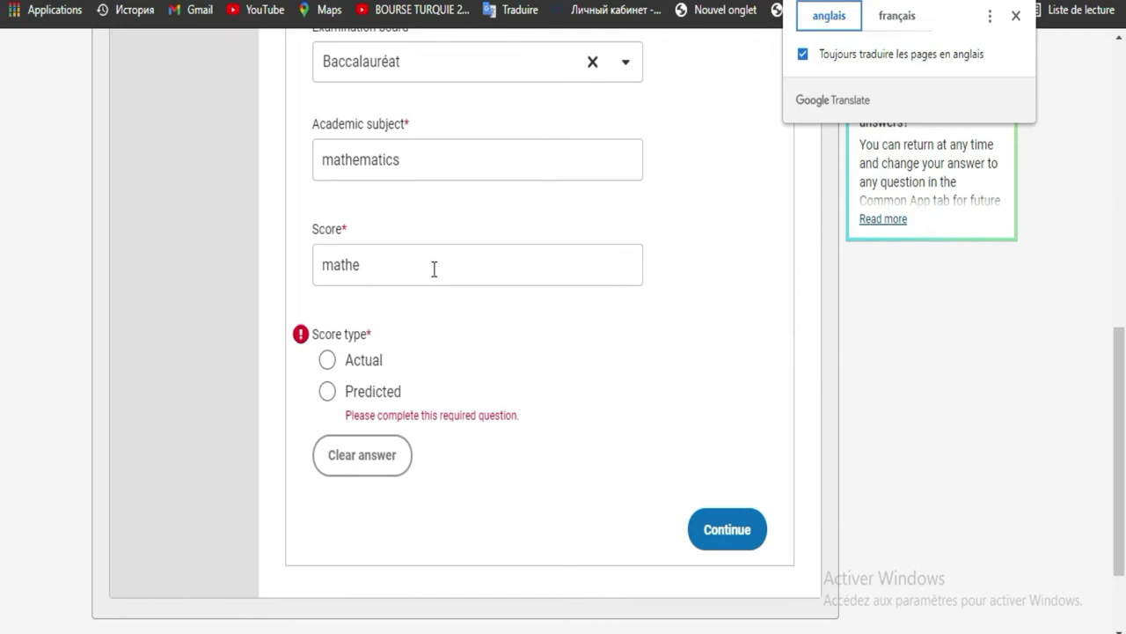
pyautogui.moveTo(384, 264); pyautogui.dragTo(317, 274)
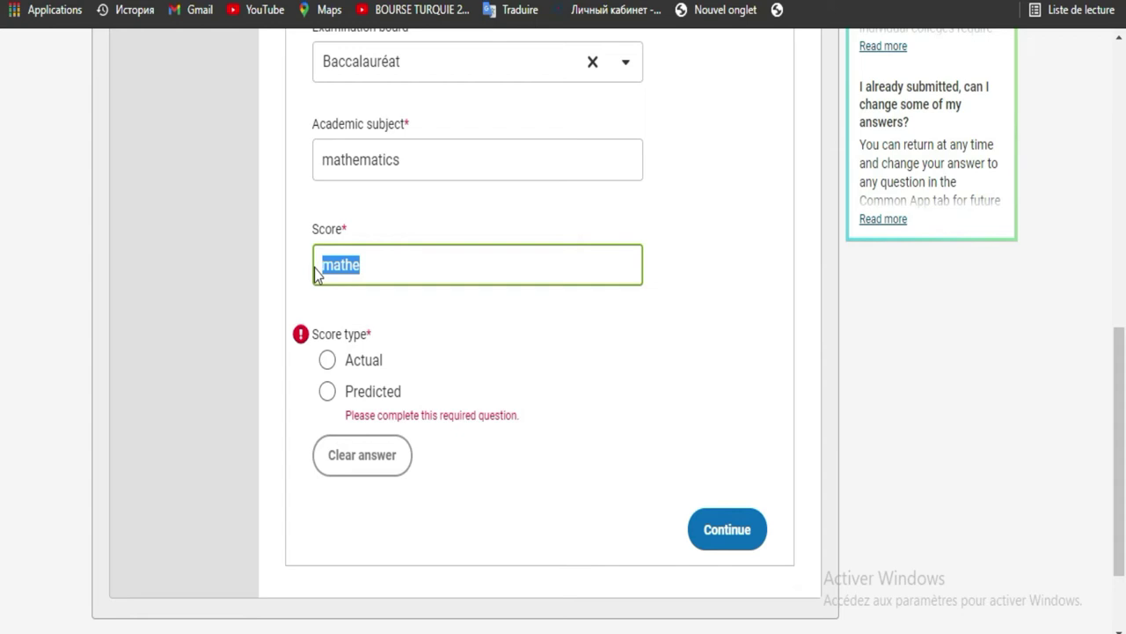
pyautogui.write('23/40')
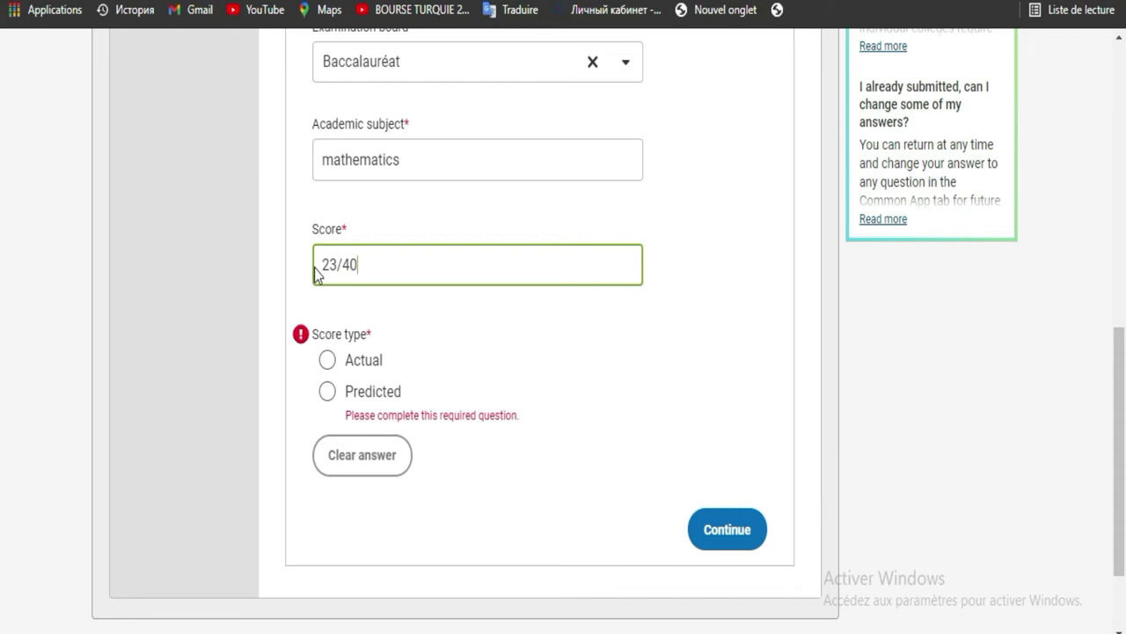
pyautogui.press('BackSpace')
pyautogui.press('BackSpace')
pyautogui.doubleClick(359, 264)
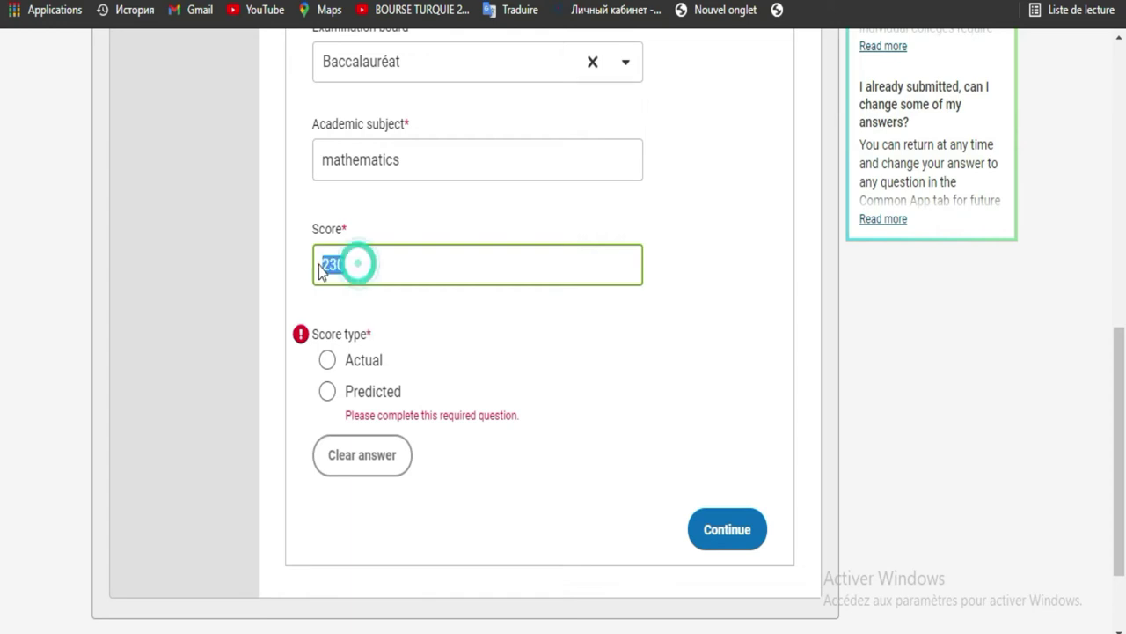
pyautogui.press('BackSpace')
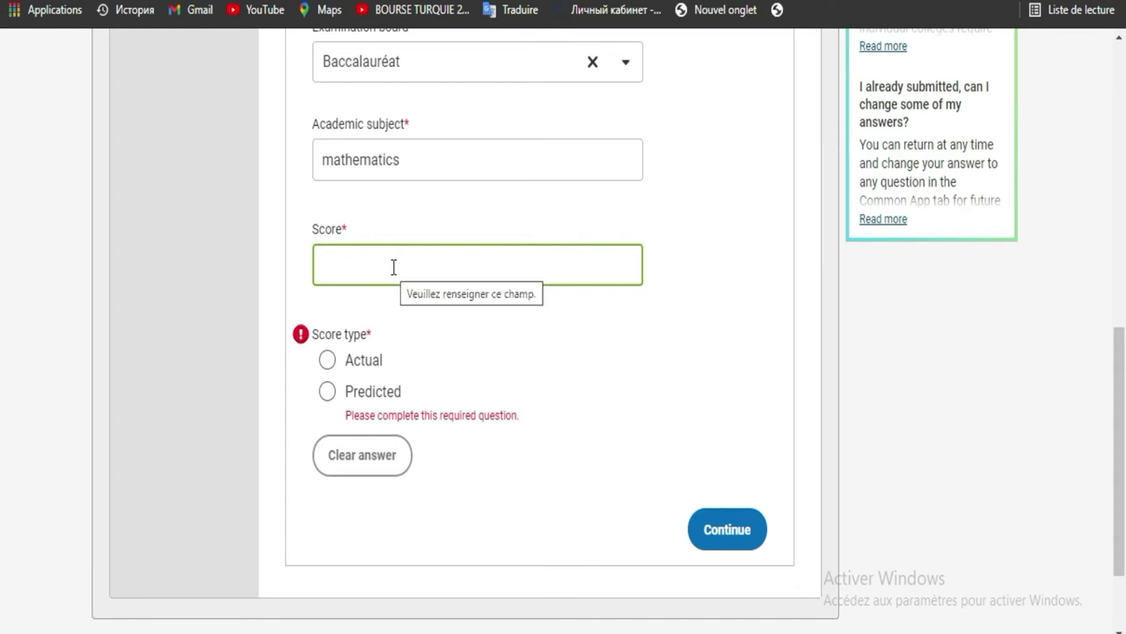
pyautogui.write('230')
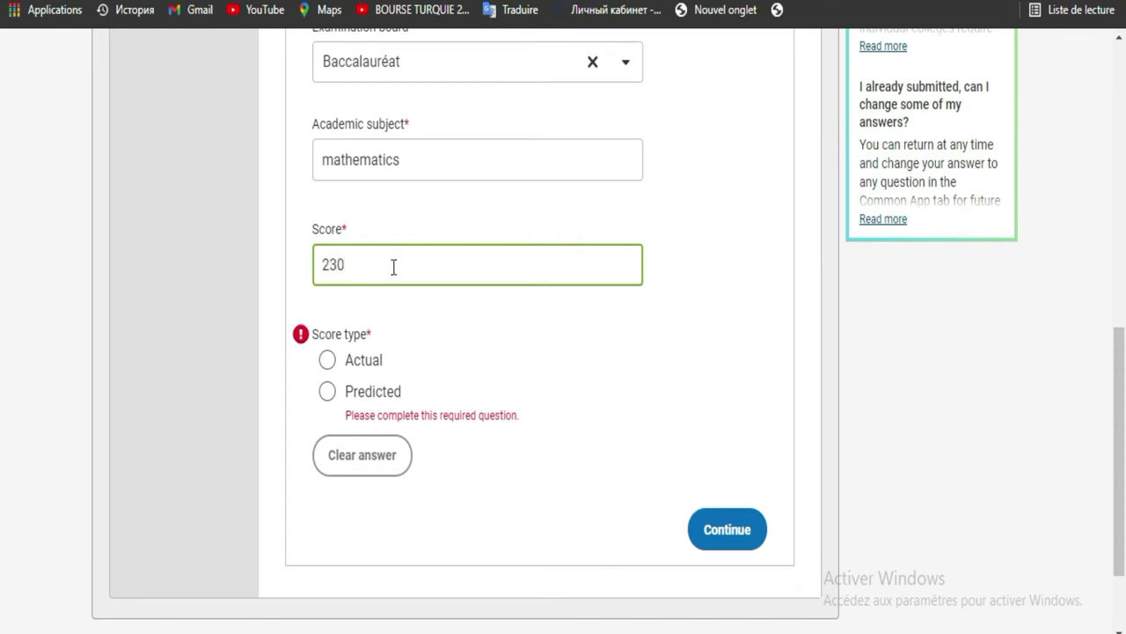
pyautogui.click(328, 362)
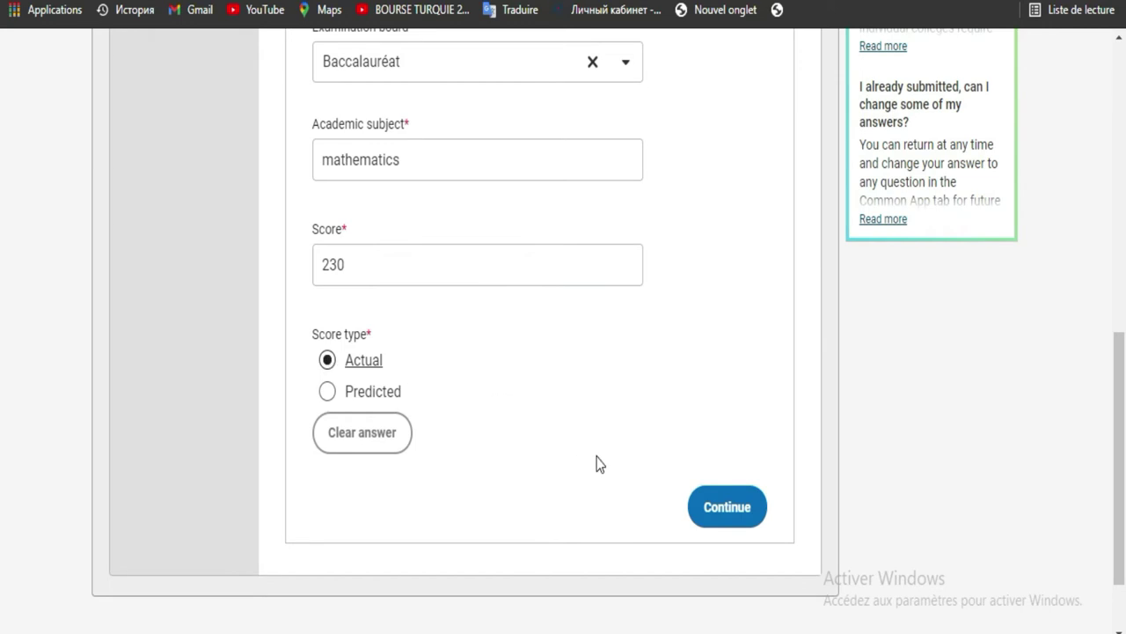
pyautogui.click(737, 509)
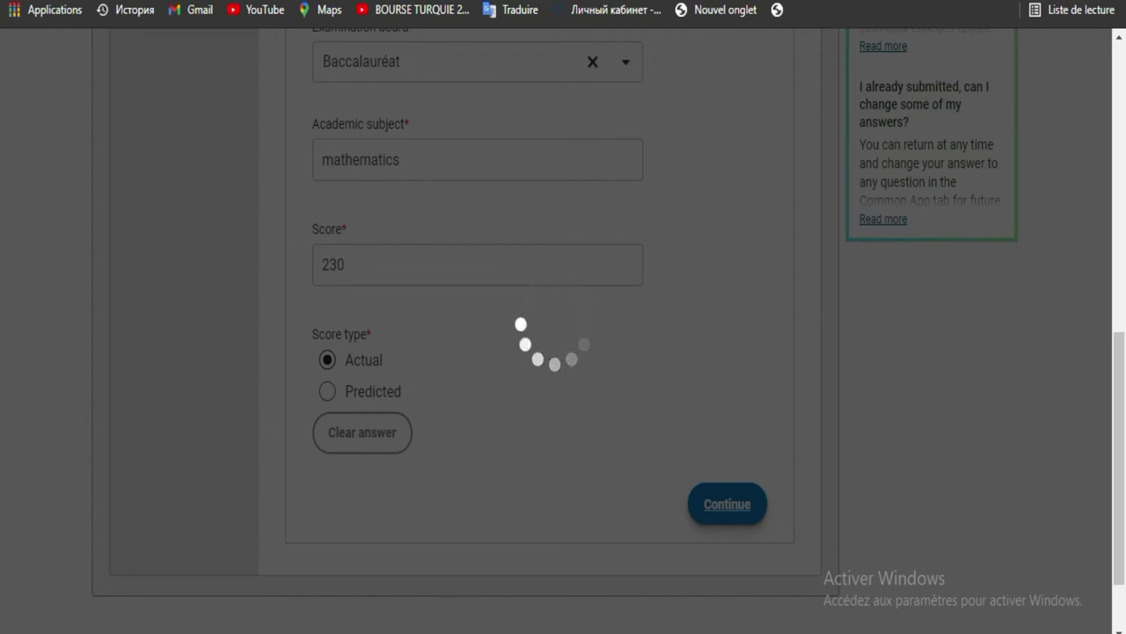
# - Let the Baccalauréat testing entry finish saving and bring up the Activities page
pyautogui.click(898, 633)
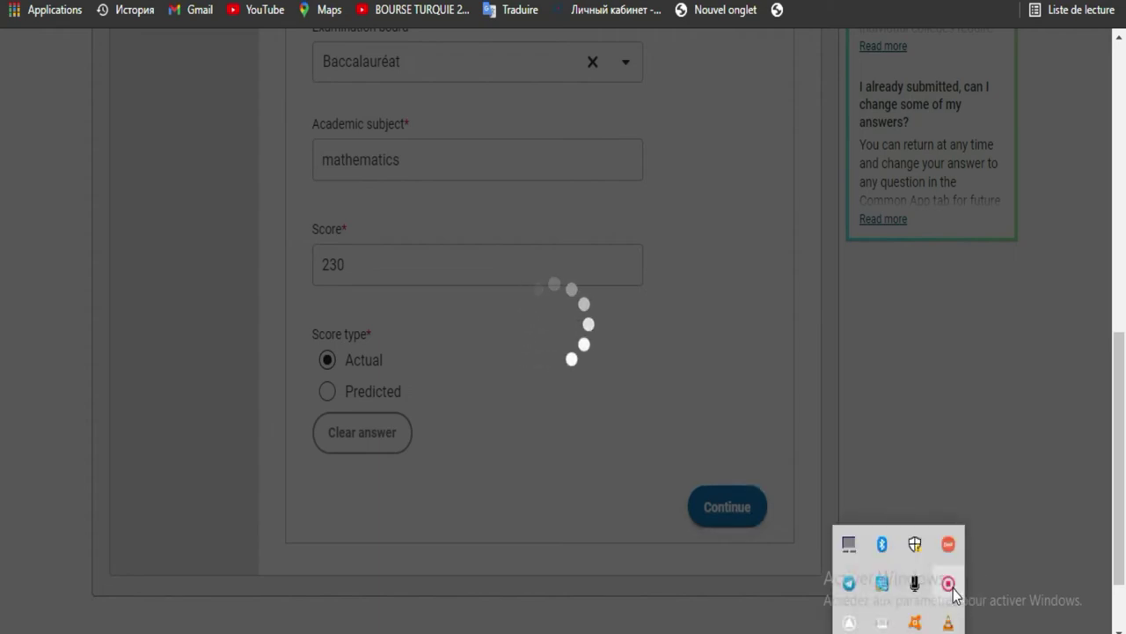
pyautogui.click(923, 396)
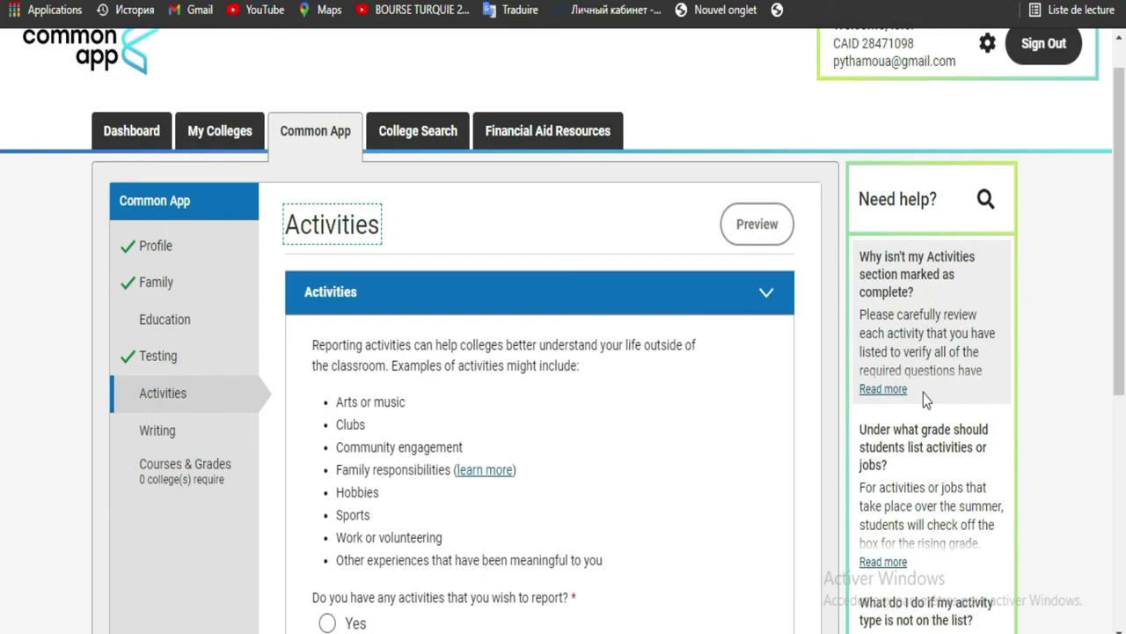
# - Answer No to reporting activities and continue on to the Writing section's Personal Essay
pyautogui.scroll(-1, 1125, 348)
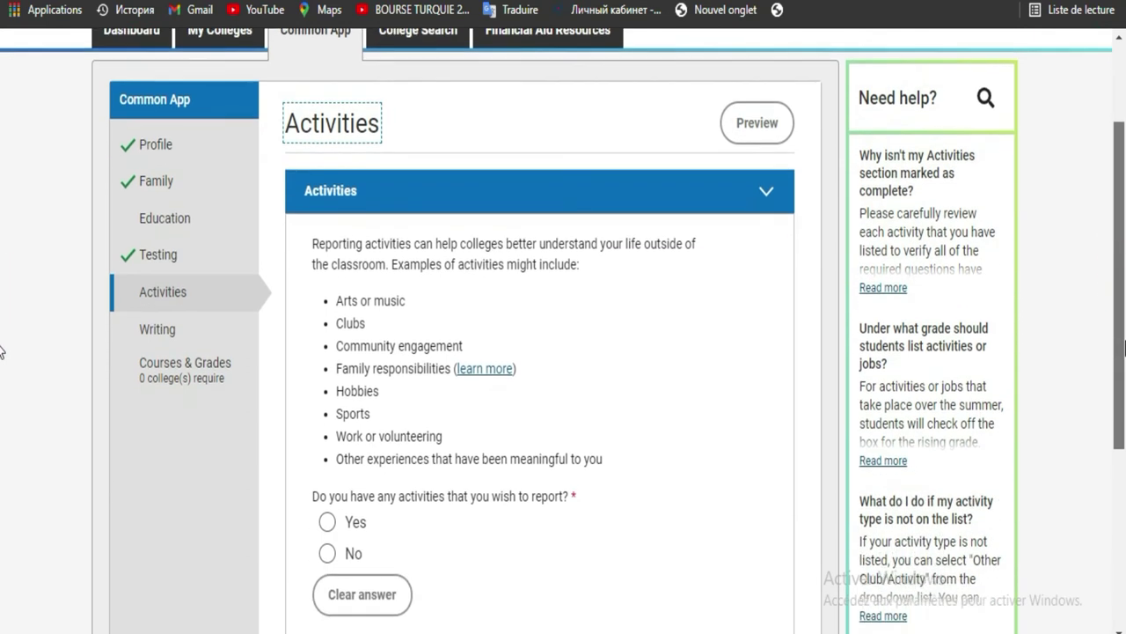
pyautogui.scroll(-2, 2, 370)
pyautogui.scroll(1, 2, 387)
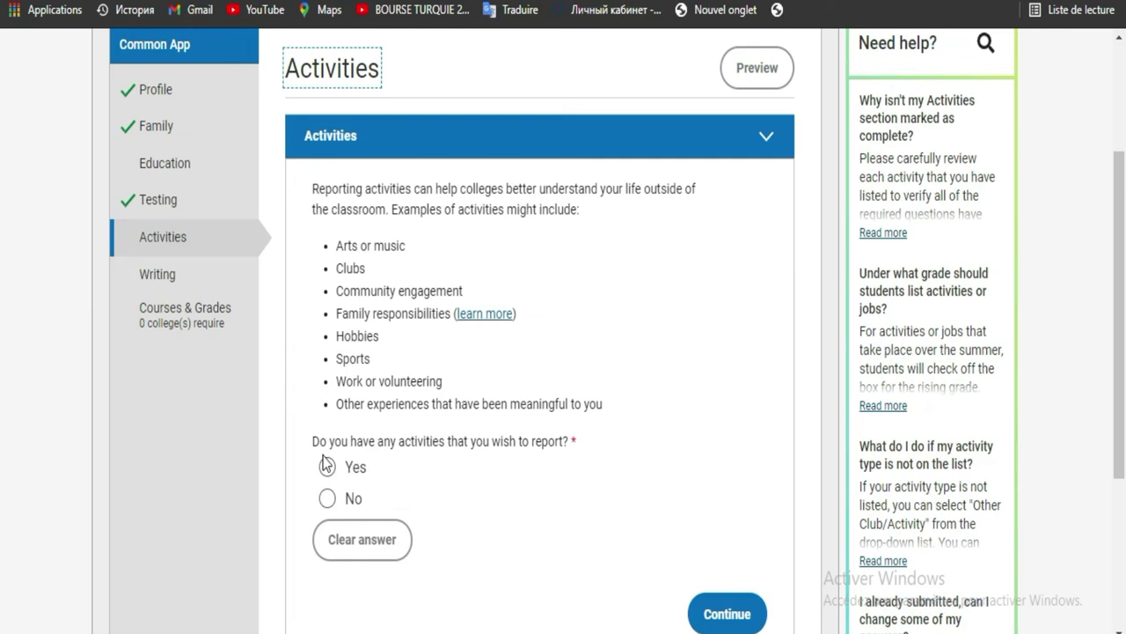
pyautogui.click(327, 499)
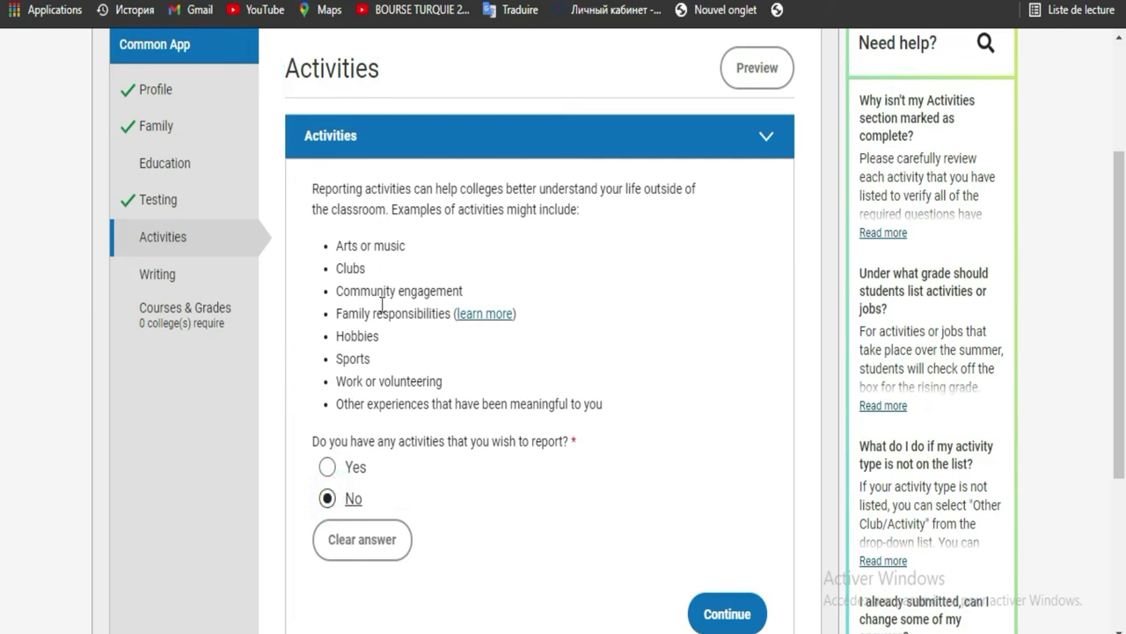
pyautogui.click(705, 614)
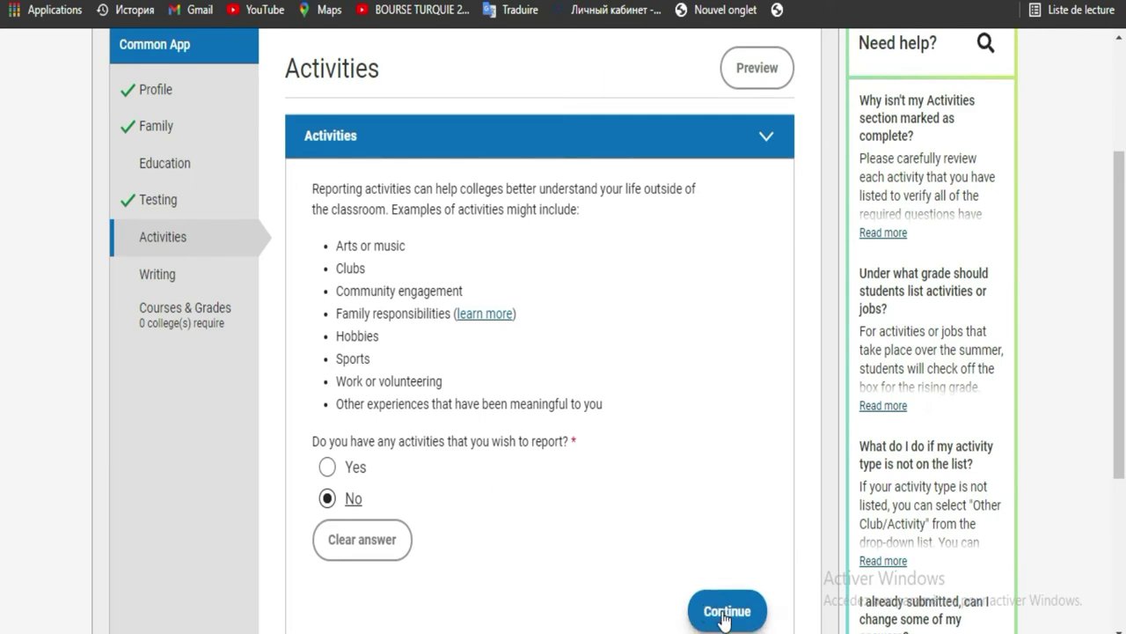
pyautogui.click(723, 619)
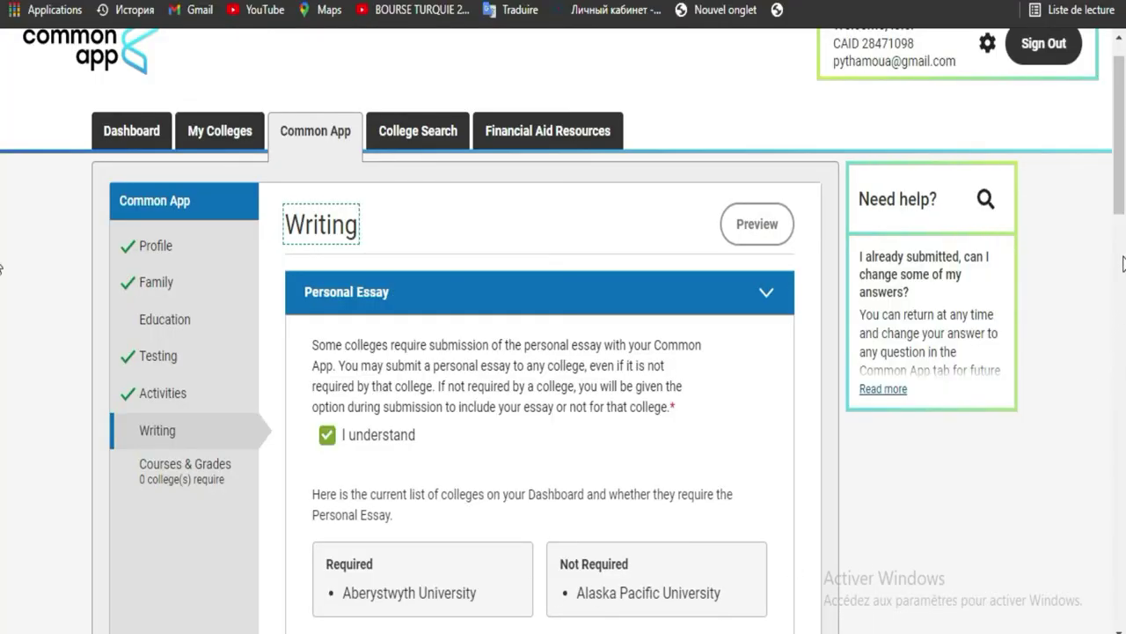
# - Scroll the Personal Essay page and translate it into français
pyautogui.scroll(-3, 1124, 264)
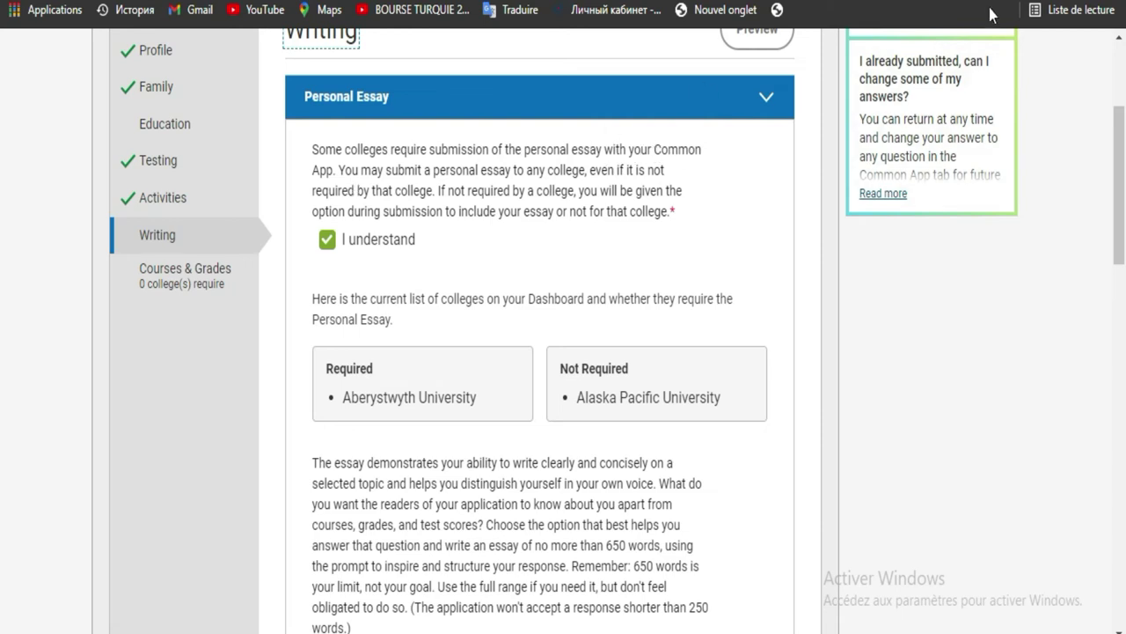
pyautogui.click(896, 26)
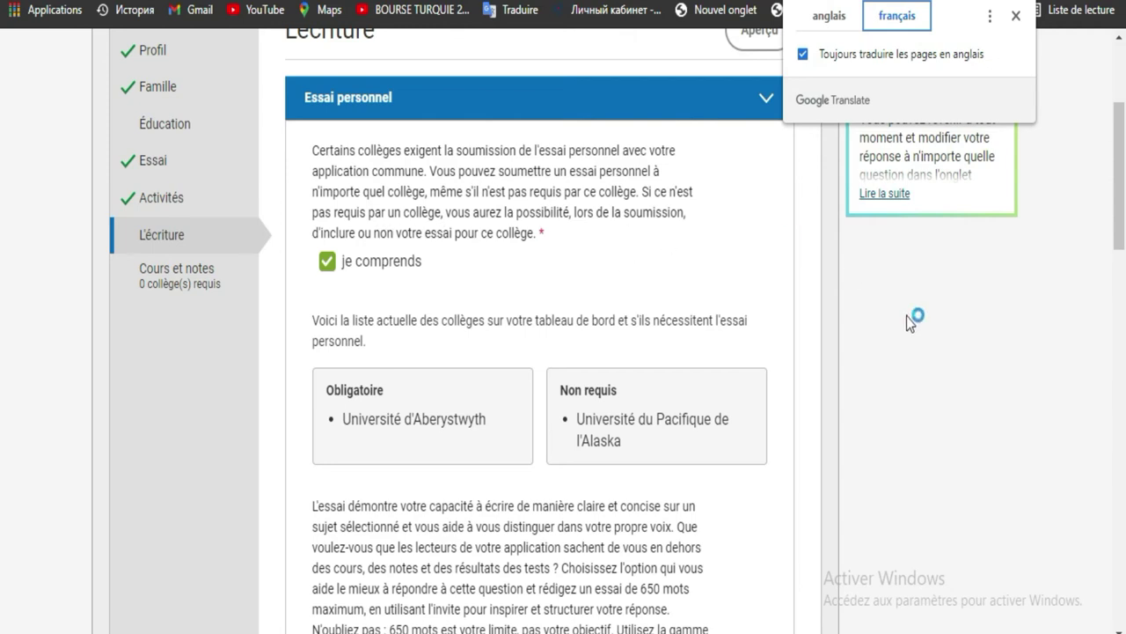
# - Review the essay prompts, choose obstacles and setbacks, and select the existing essay text
pyautogui.moveTo(1122, 234); pyautogui.dragTo(1124, 280)
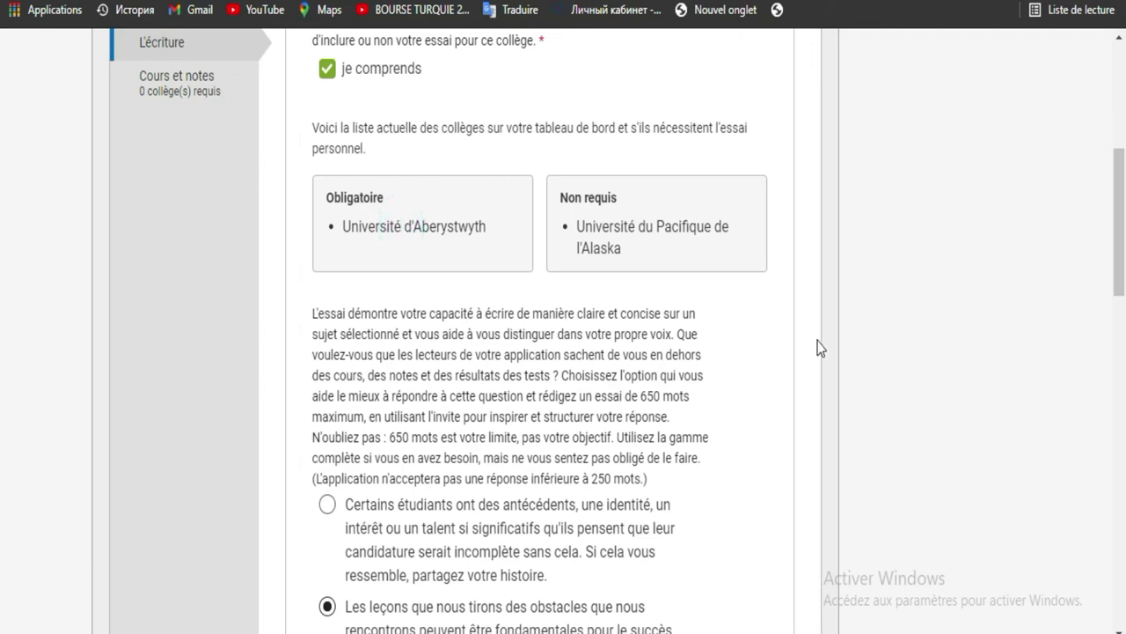
pyautogui.moveTo(1124, 192); pyautogui.dragTo(1125, 253)
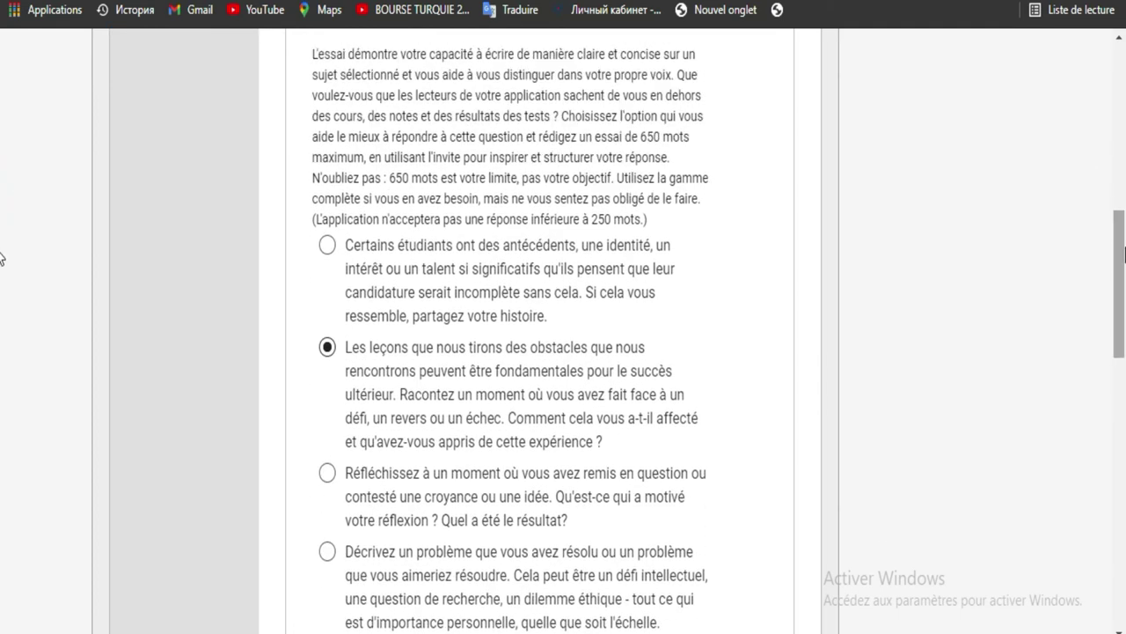
pyautogui.moveTo(1124, 254); pyautogui.dragTo(1125, 450)
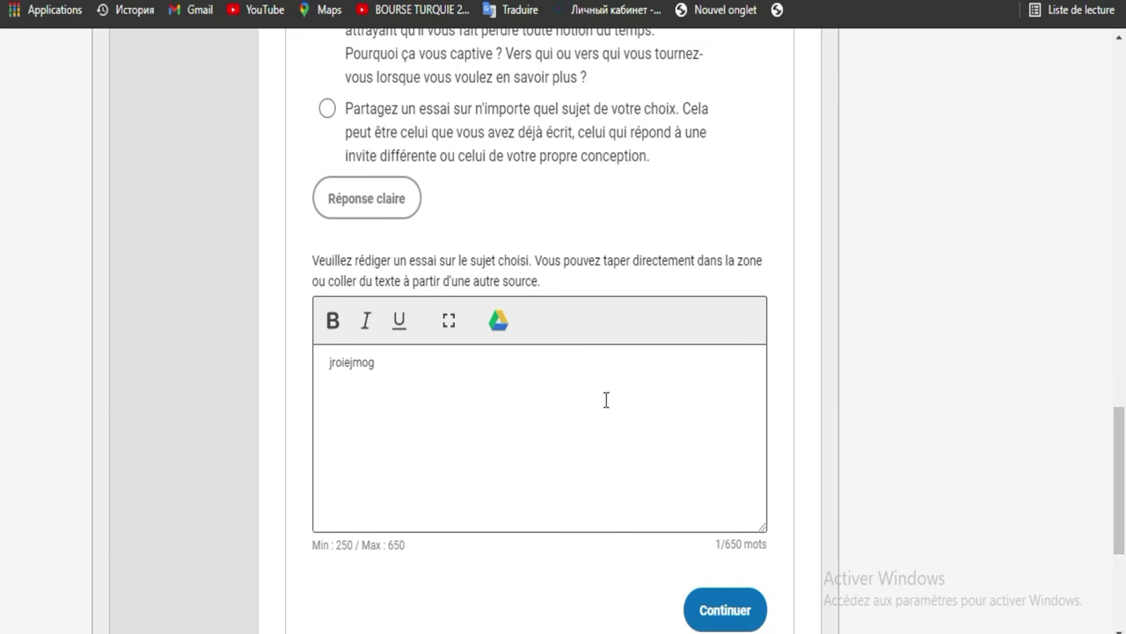
pyautogui.moveTo(1125, 432); pyautogui.dragTo(1125, 275)
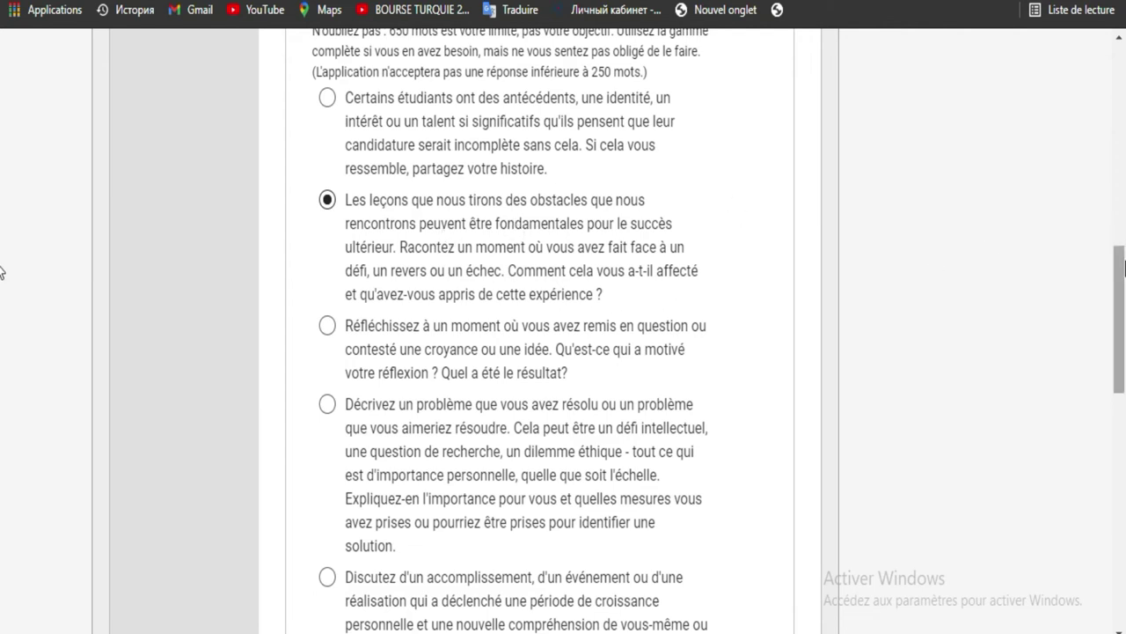
pyautogui.moveTo(1124, 259); pyautogui.dragTo(1124, 436)
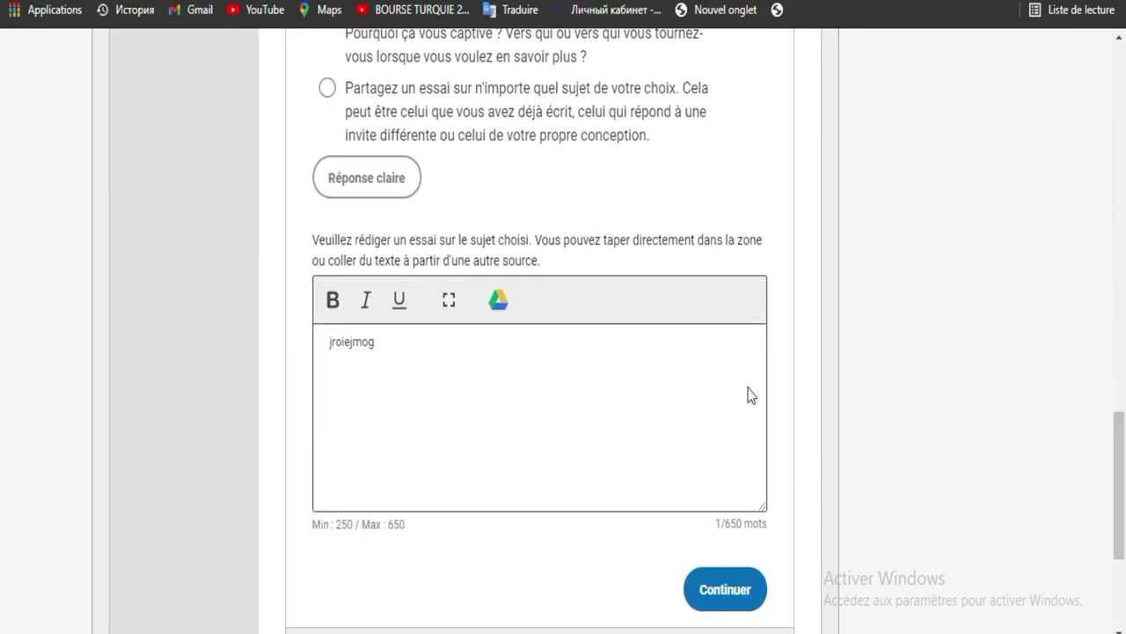
pyautogui.click(514, 373)
pyautogui.moveTo(432, 357); pyautogui.dragTo(316, 344)
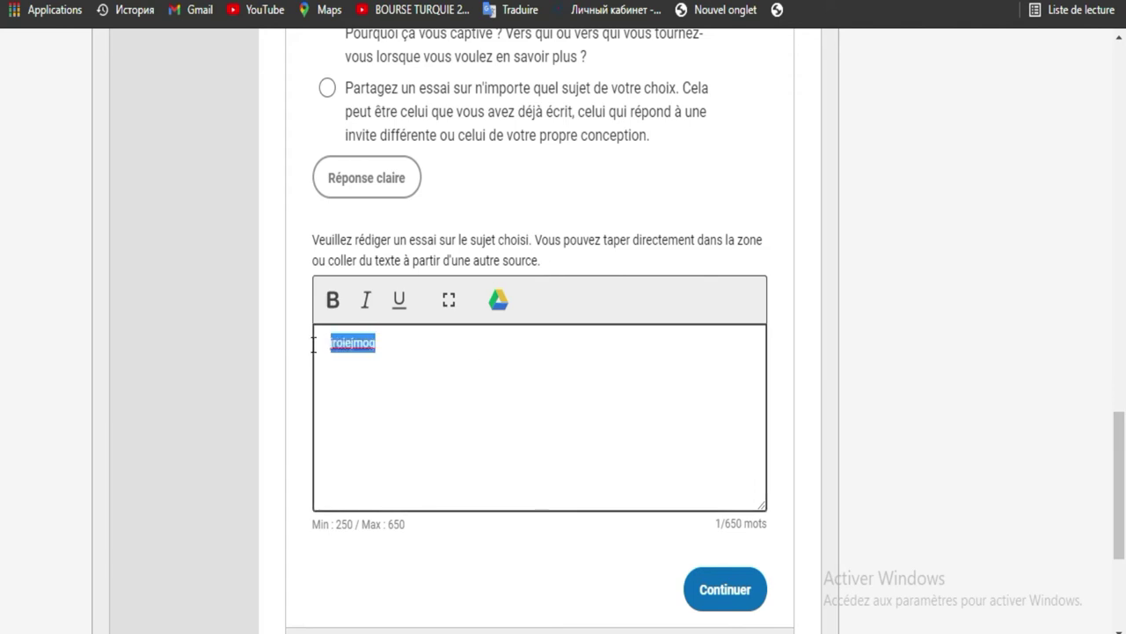
# - Submit the one-word essay with Continuer to reach Disciplinary History
pyautogui.moveTo(1116, 429); pyautogui.dragTo(1123, 264)
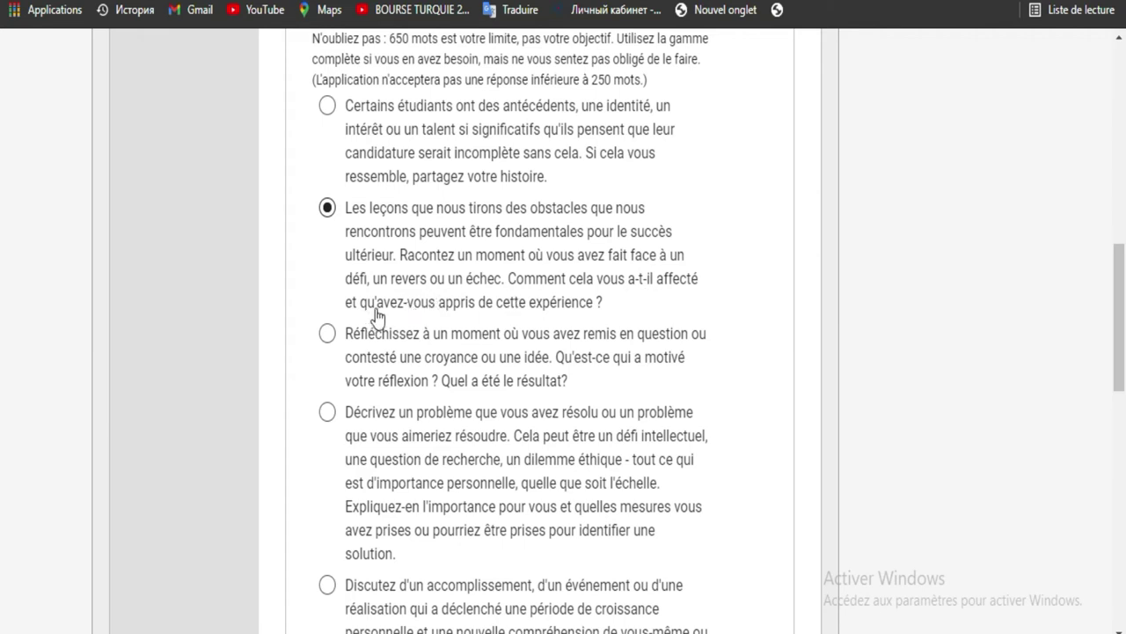
pyautogui.click(1119, 275)
pyautogui.moveTo(1119, 275); pyautogui.dragTo(1120, 438)
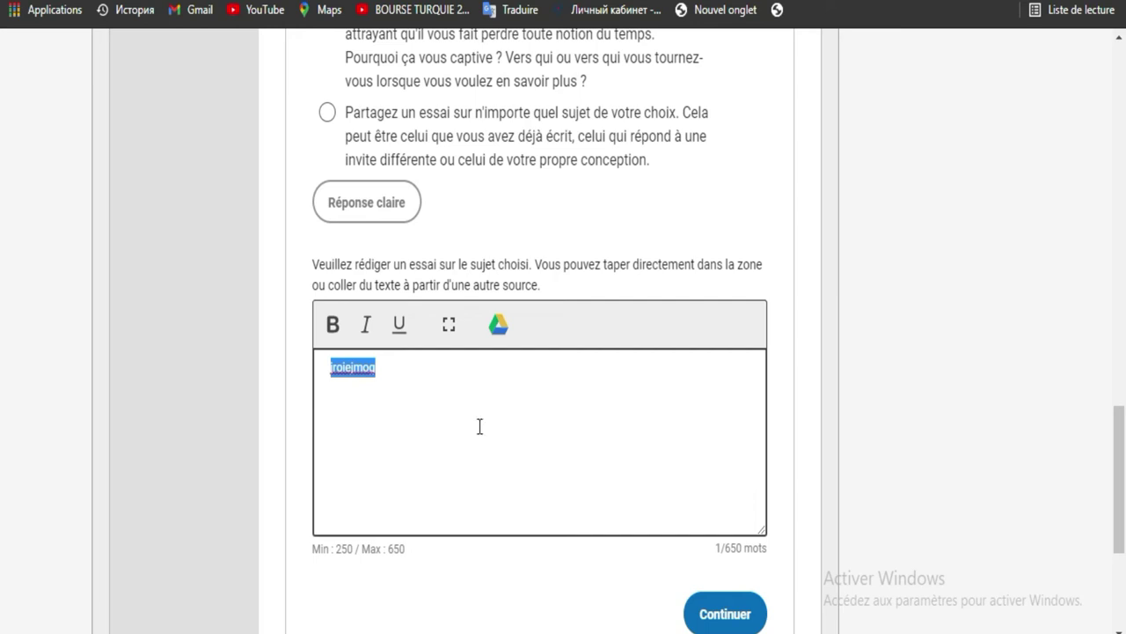
pyautogui.click(714, 611)
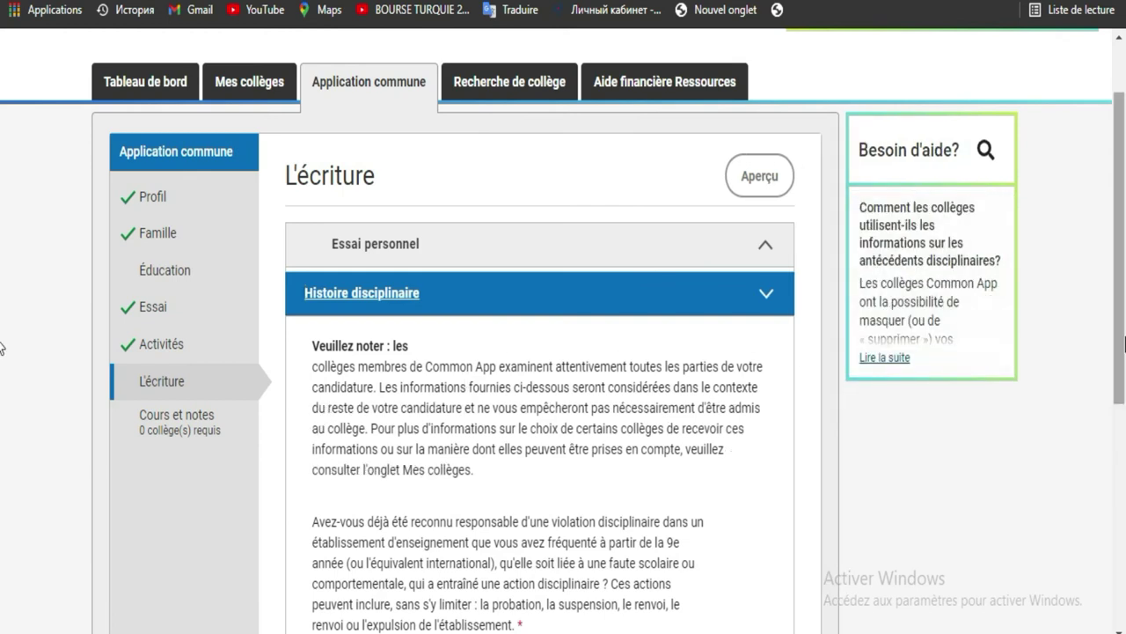
# - Keep Non under Histoire disciplinaire and Informations Complémentaires, continuing past each to Cours et notes
pyautogui.moveTo(1125, 321); pyautogui.dragTo(1124, 423)
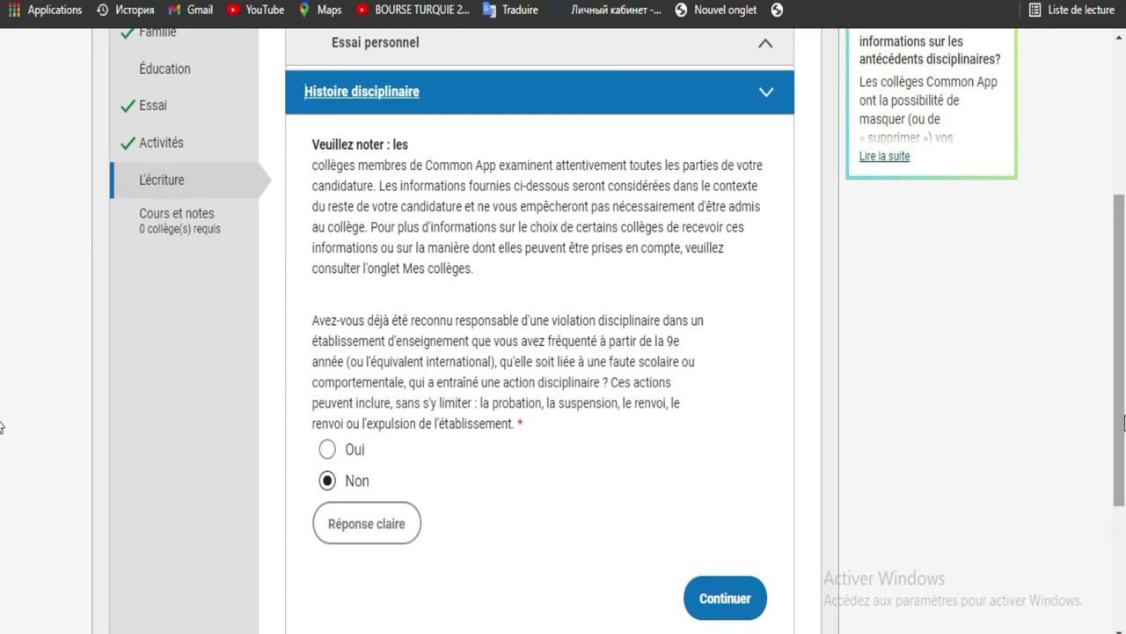
pyautogui.moveTo(1124, 423); pyautogui.dragTo(1124, 453)
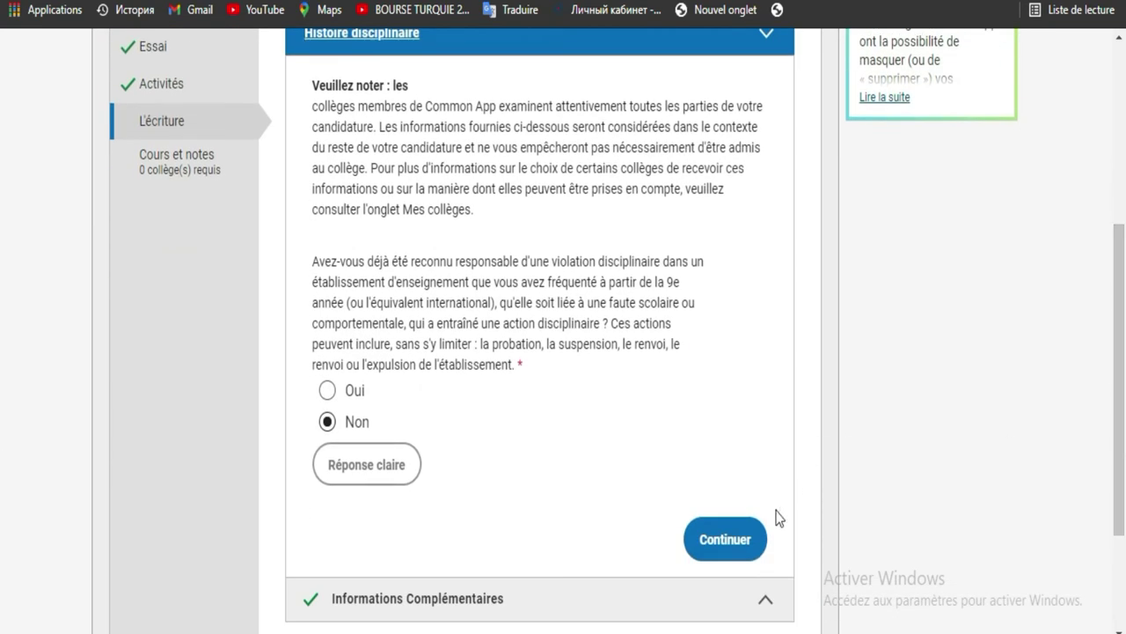
pyautogui.click(724, 550)
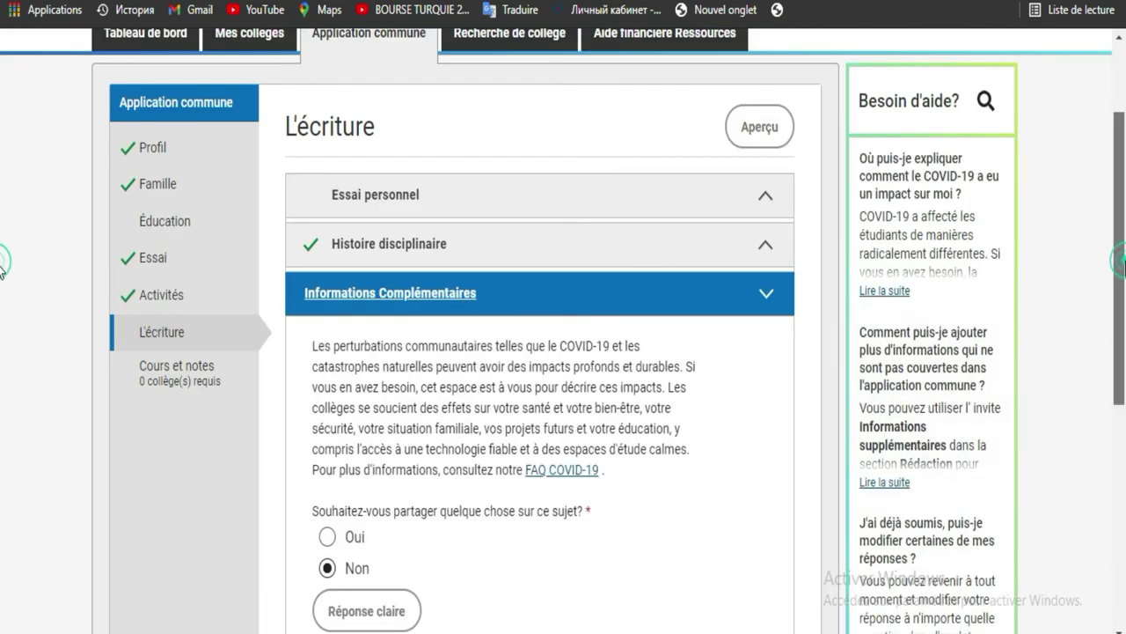
pyautogui.scroll(-4, 1, 387)
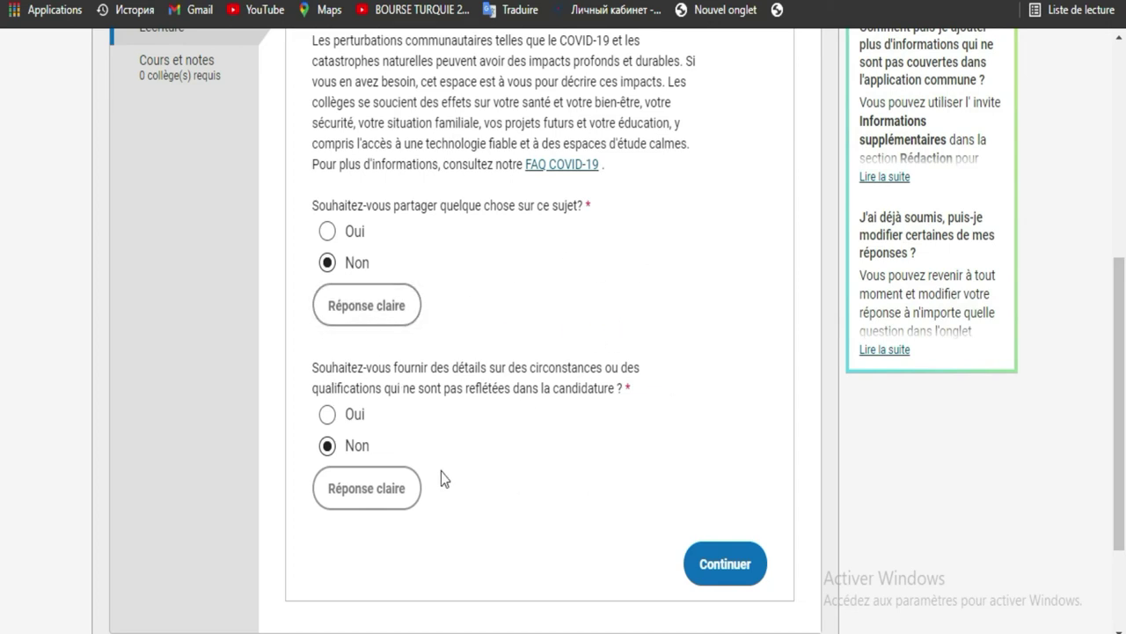
pyautogui.click(723, 573)
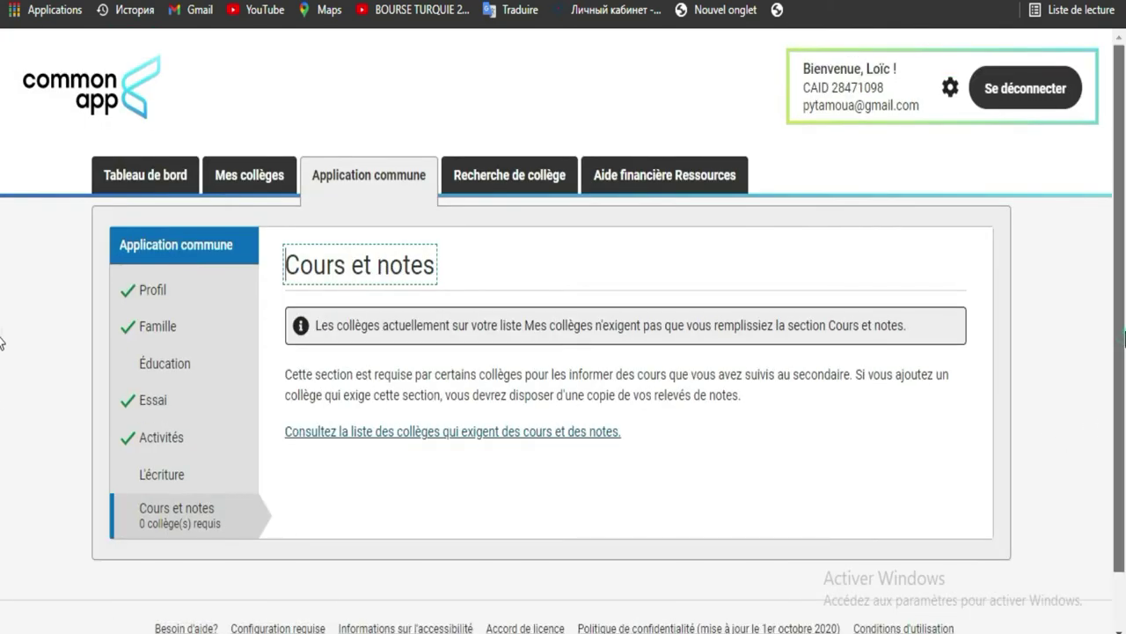
# - Scroll the Cours et notes page, then switch to Recherche de collège
pyautogui.scroll(-1, 3, 343)
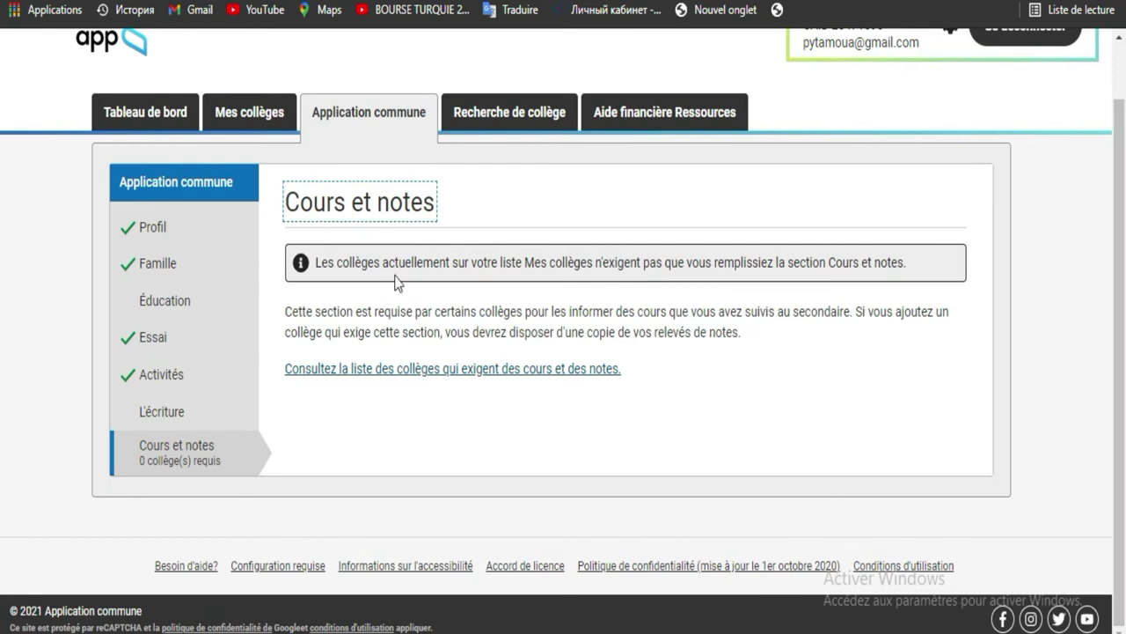
pyautogui.click(498, 124)
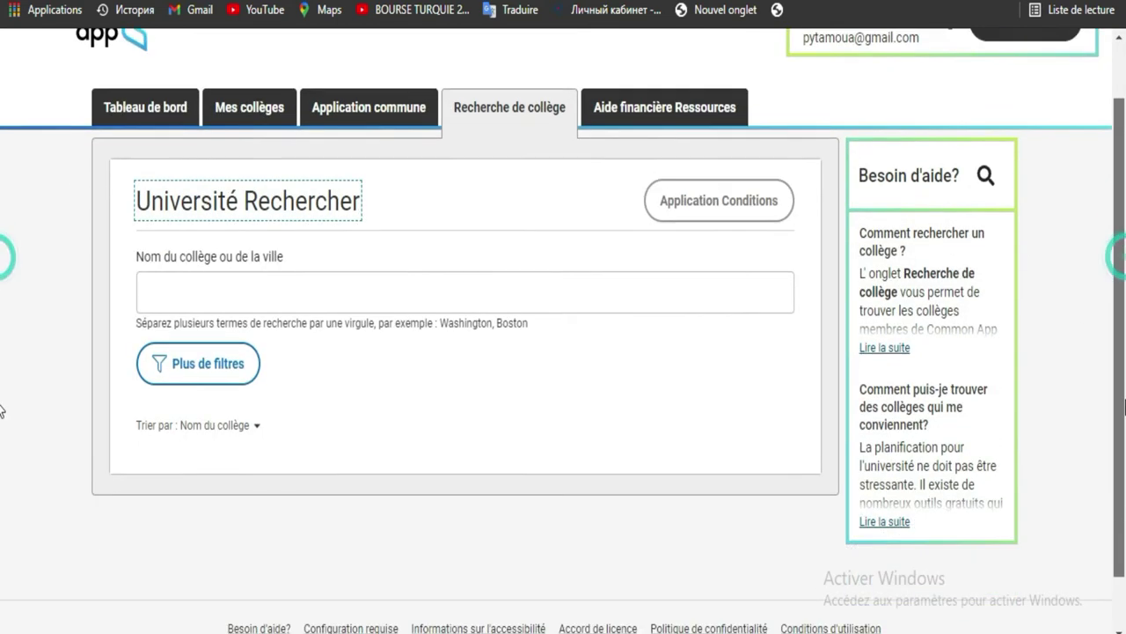
# - Scroll through the 915 college results, then switch to Aide financière Ressources
pyautogui.scroll(-6, 0, 392)
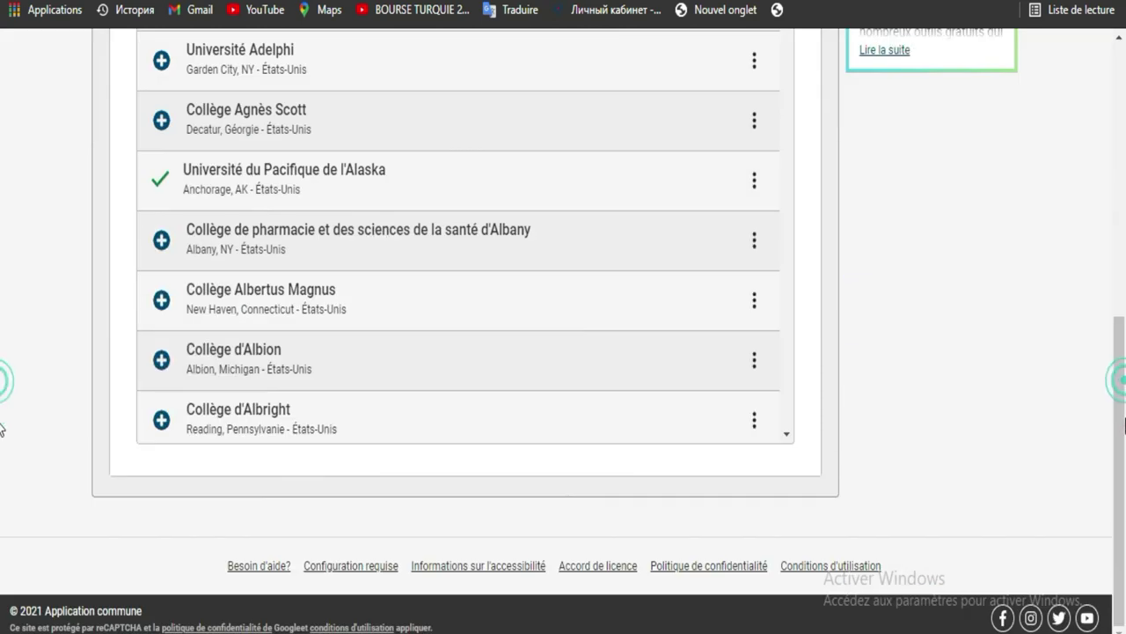
pyautogui.scroll(3, 2, 440)
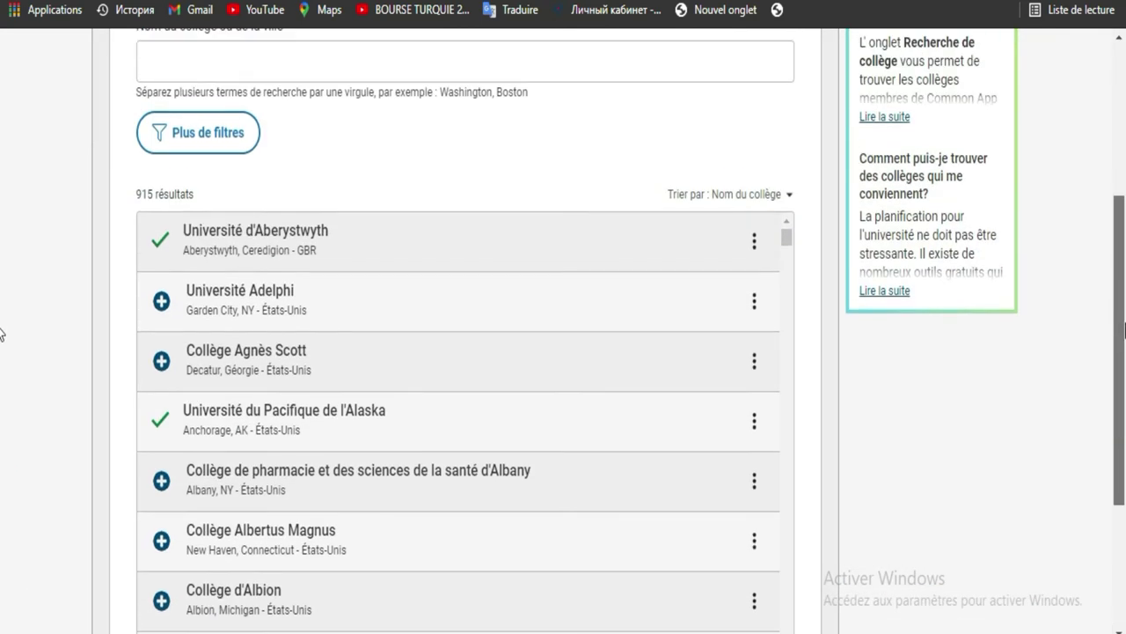
pyautogui.scroll(1, 2, 334)
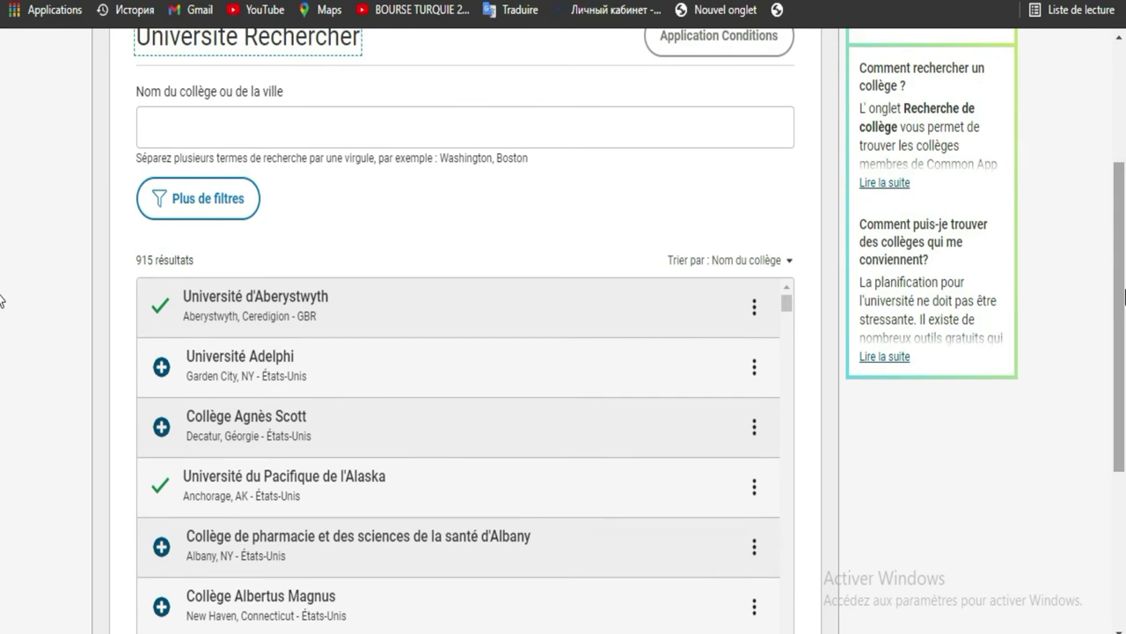
pyautogui.scroll(3, 1110, 202)
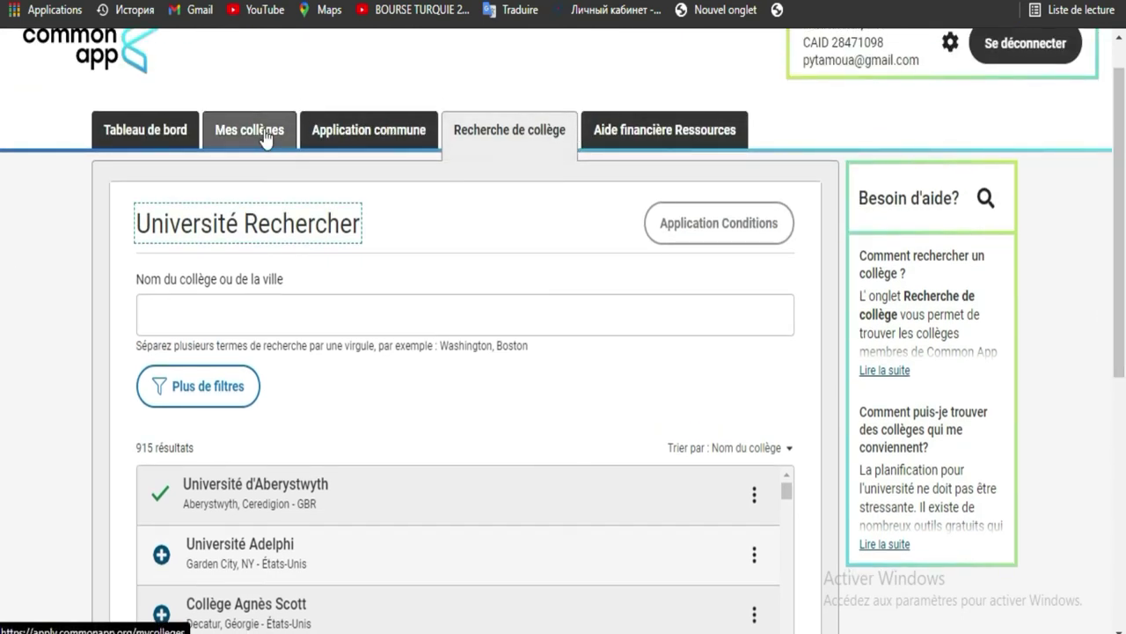
pyautogui.click(619, 134)
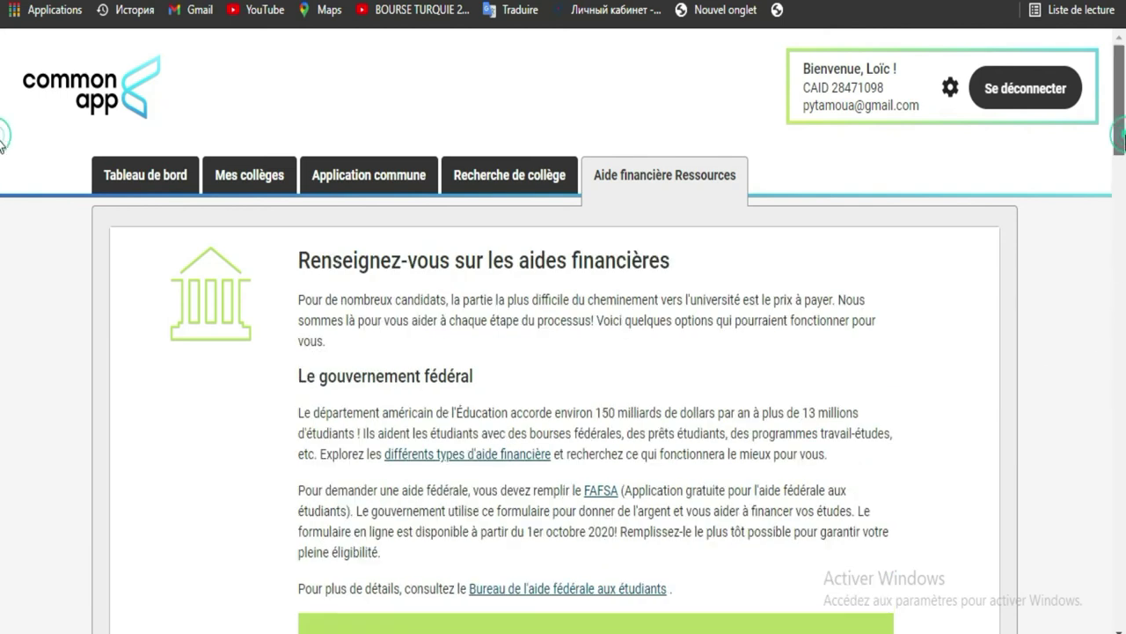
# - Read down the financial aid page, then return to Tableau de bord
pyautogui.scroll(-3, 1, 193)
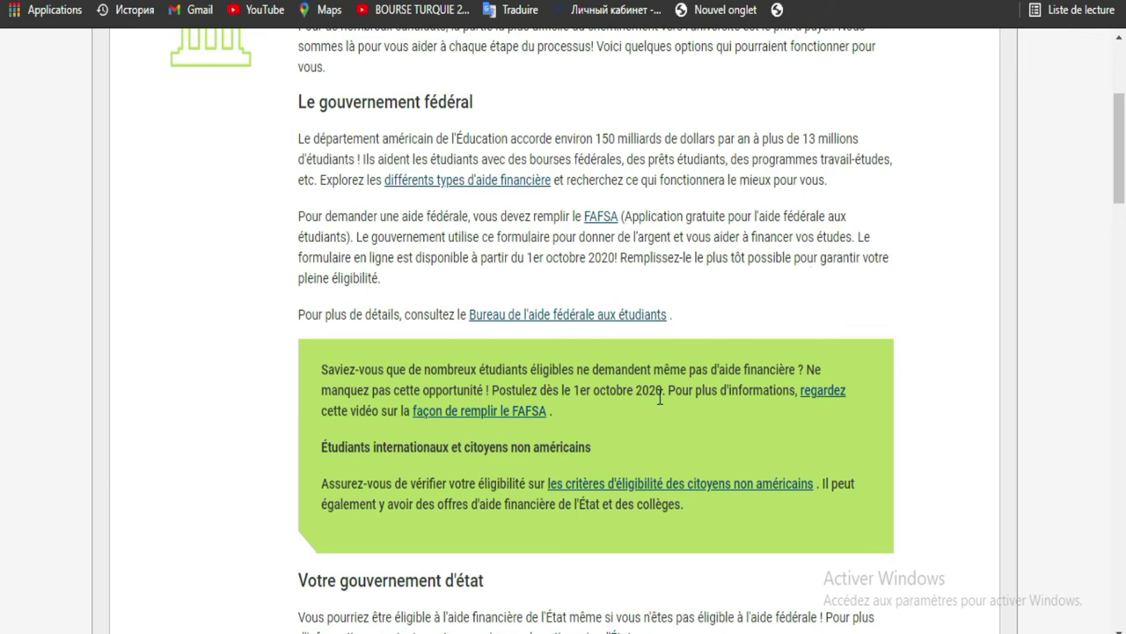
pyautogui.scroll(-6, 2, 264)
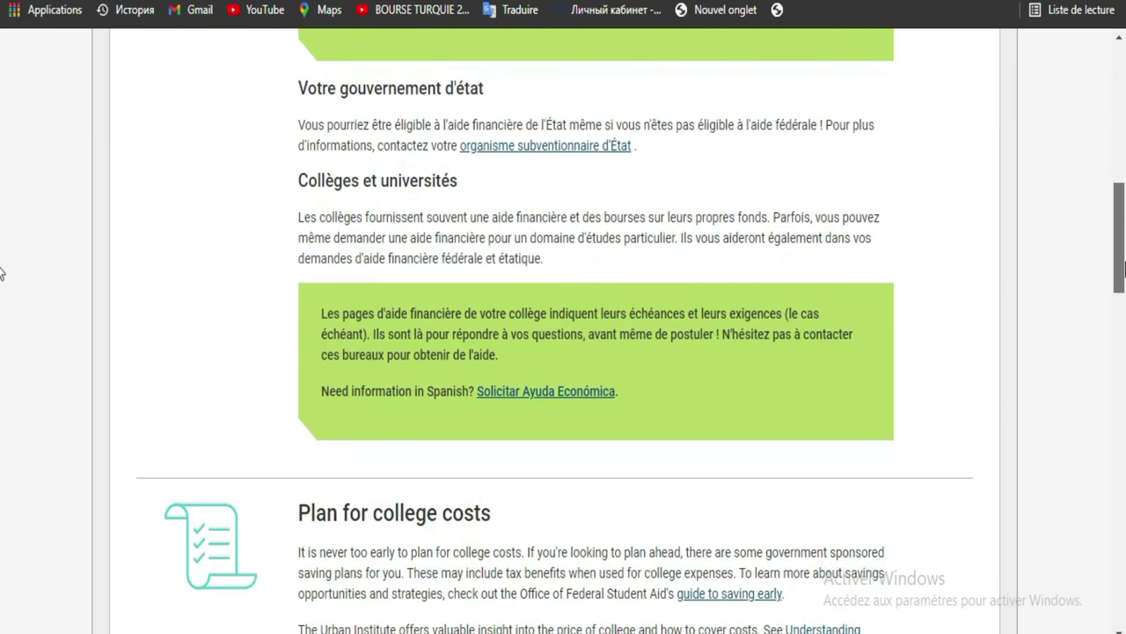
pyautogui.moveTo(1120, 284); pyautogui.dragTo(1120, 53)
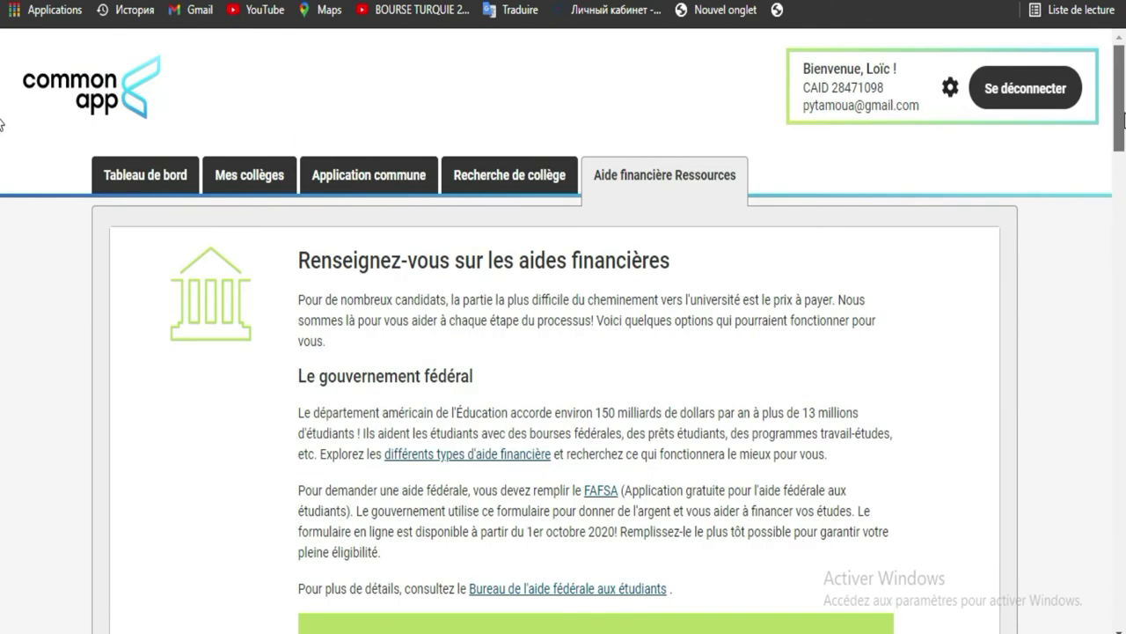
pyautogui.click(172, 174)
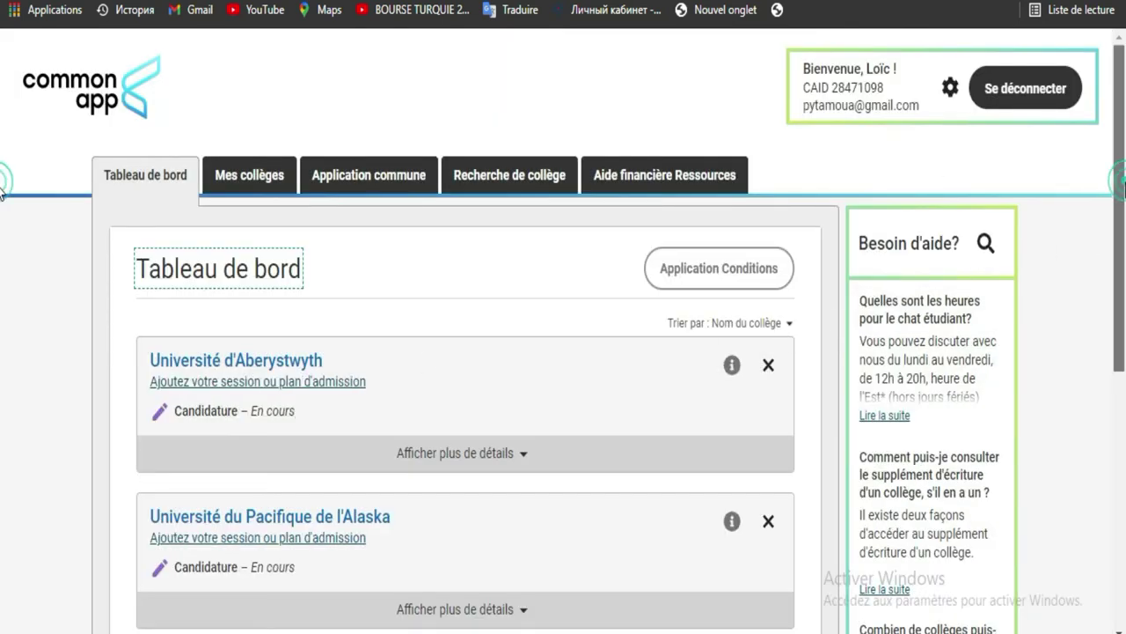
# - Check Aberystwyth's admission plan questions and college page, then go to the Profil section
pyautogui.scroll(-3, 1121, 304)
pyautogui.scroll(1, 2, 304)
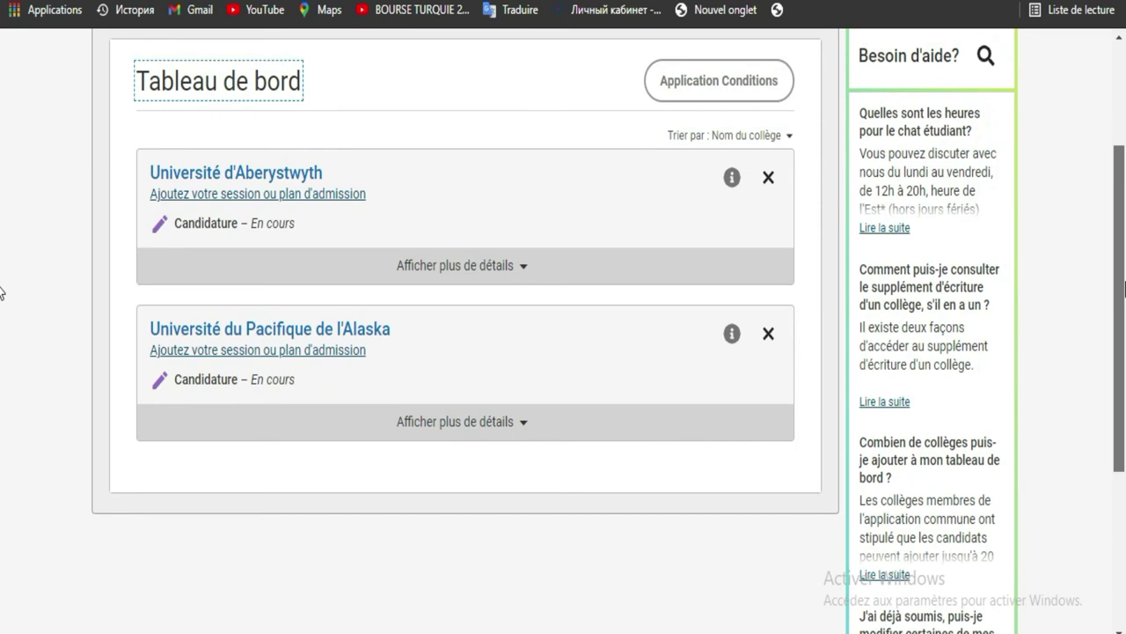
pyautogui.scroll(-1, 2, 295)
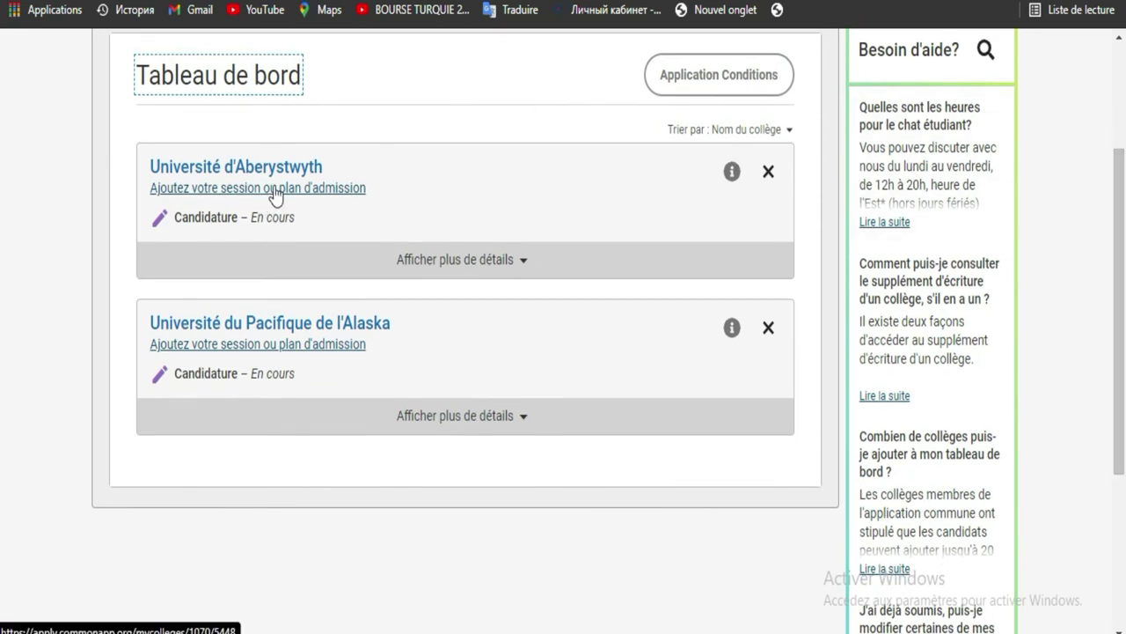
pyautogui.click(318, 199)
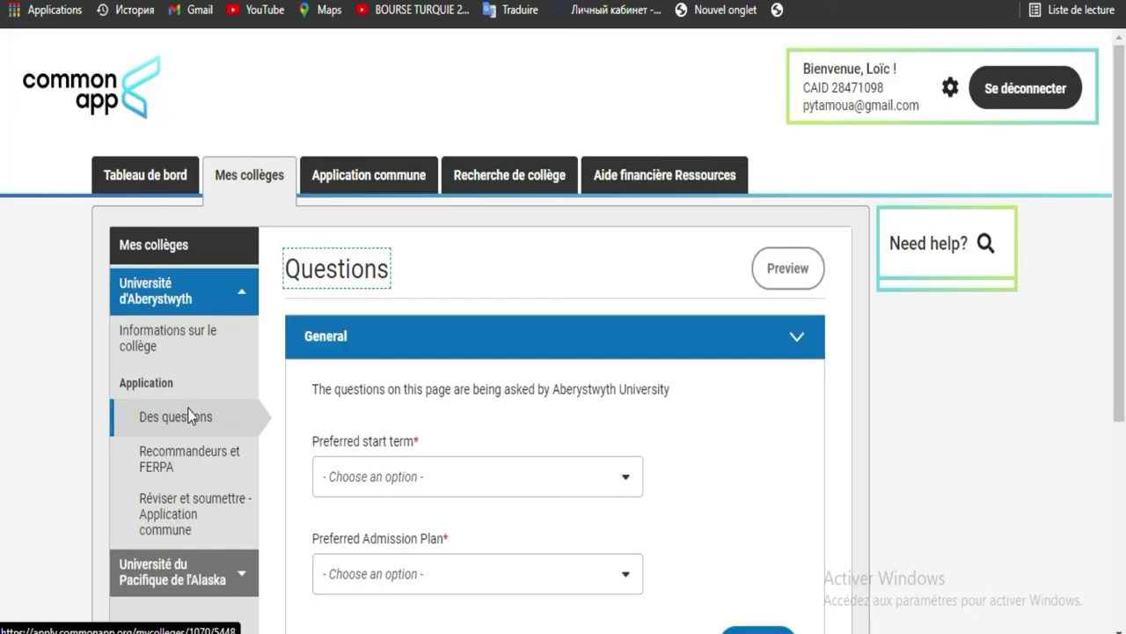
pyautogui.click(159, 180)
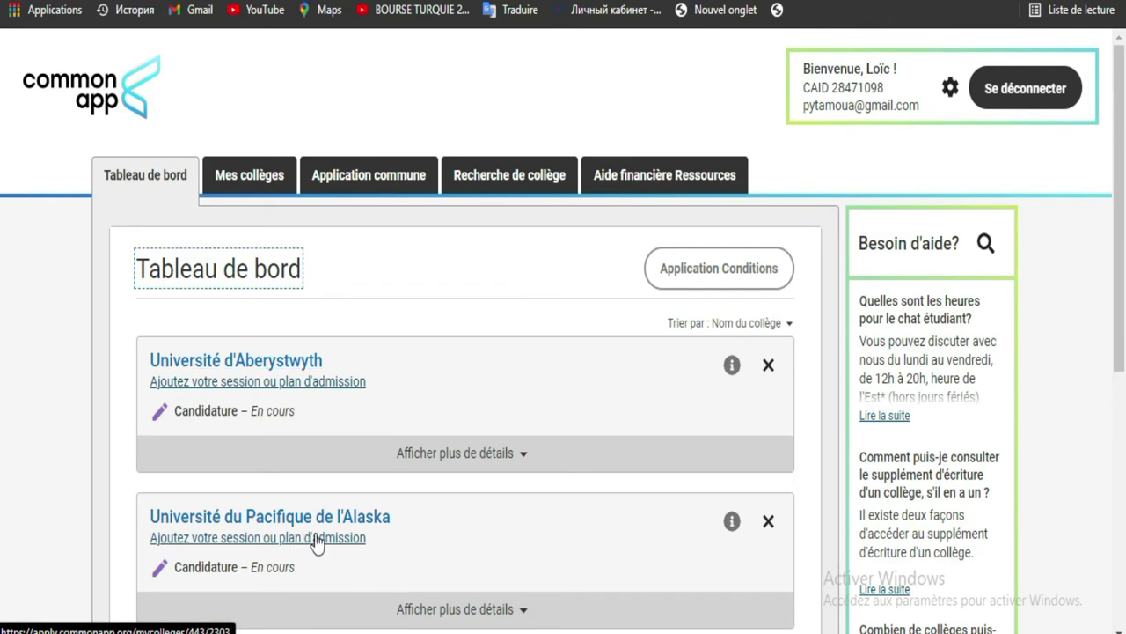
pyautogui.click(306, 363)
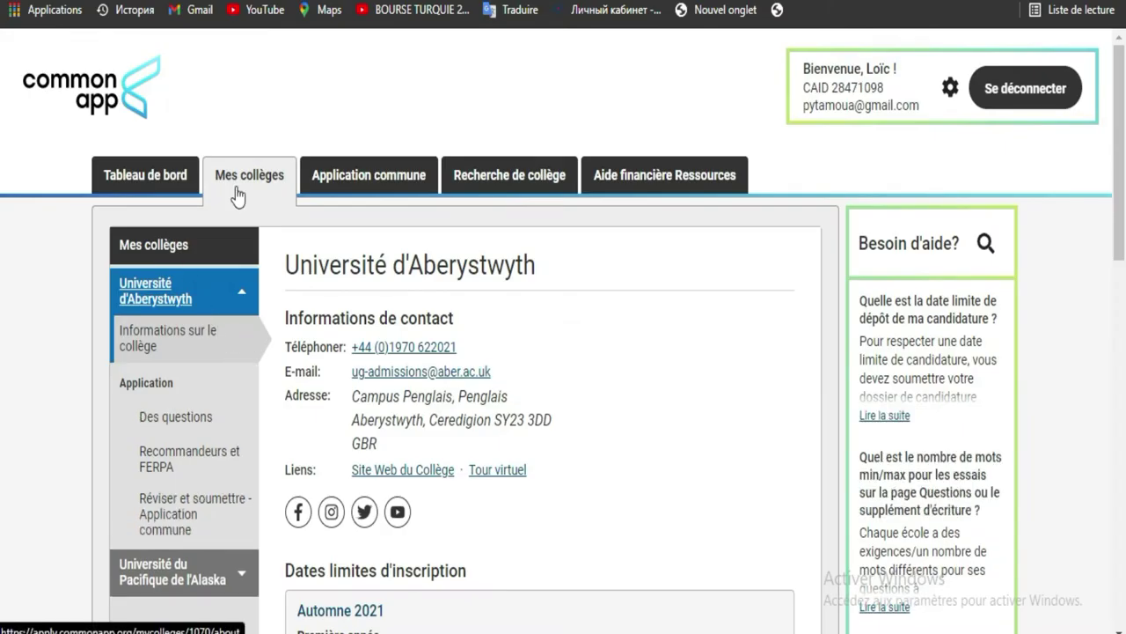
pyautogui.click(357, 190)
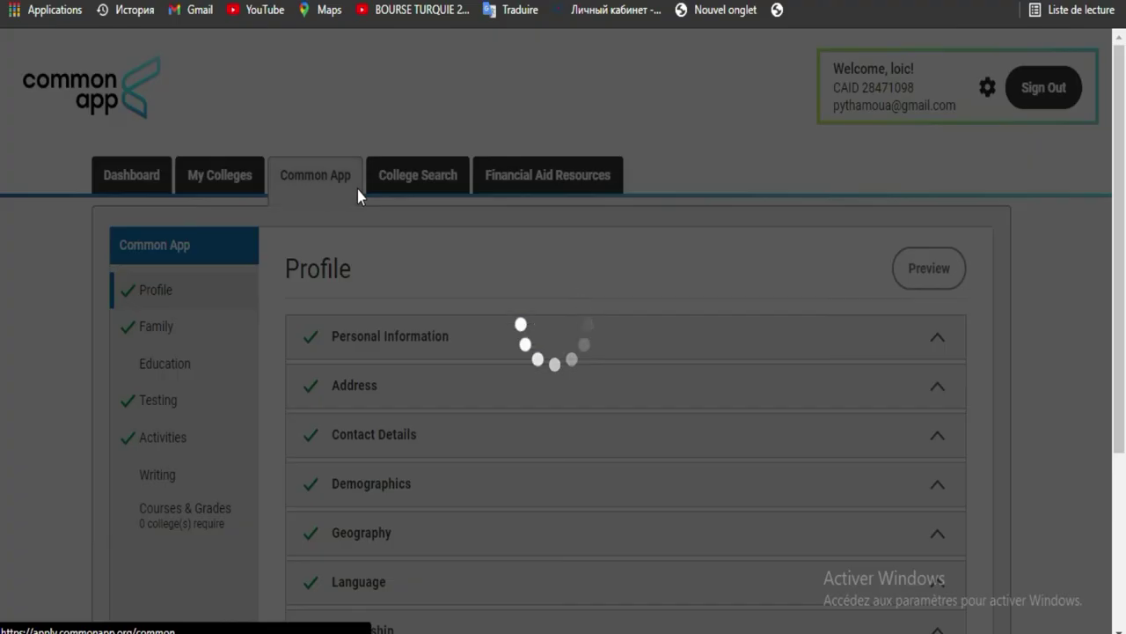